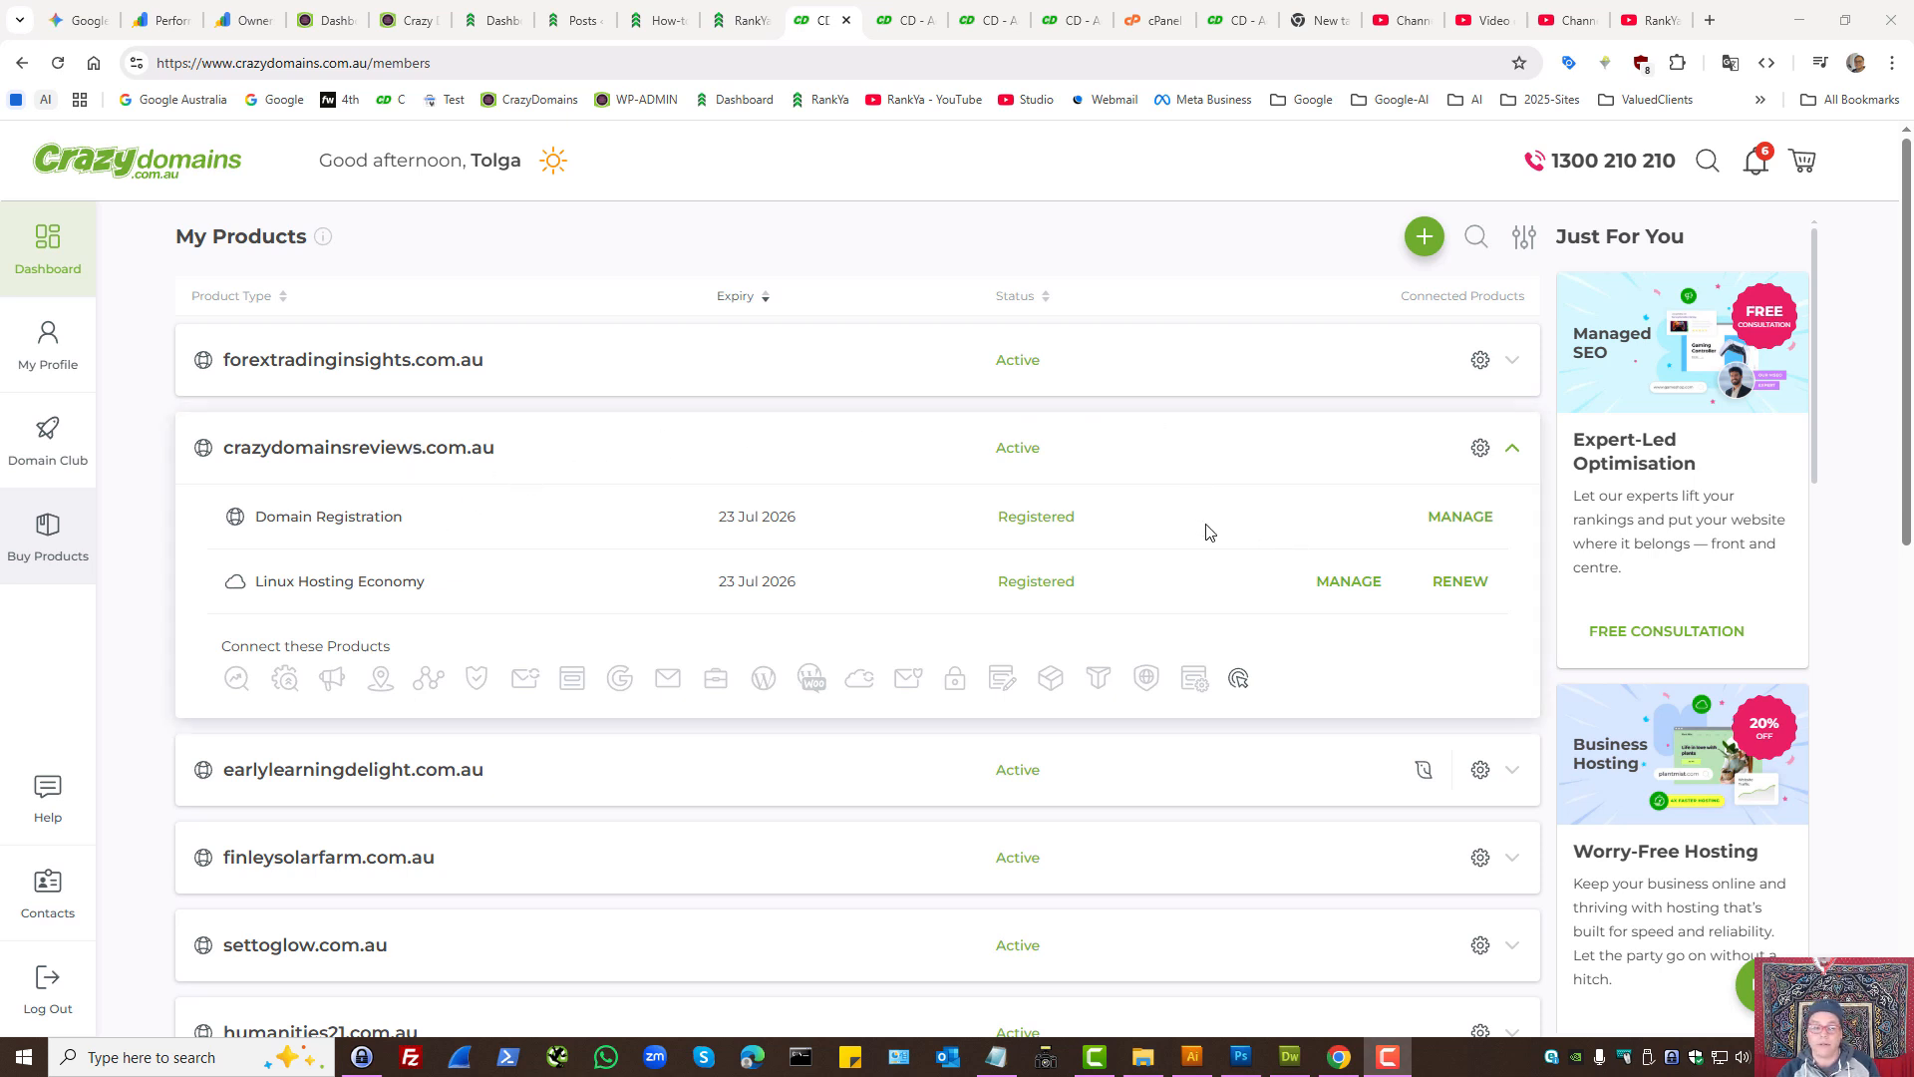
Step: Open the DNS settings of the crazydomainsreviews.com.au domain registration and start a new record of type CNAME Record
middle_click(1474, 526)
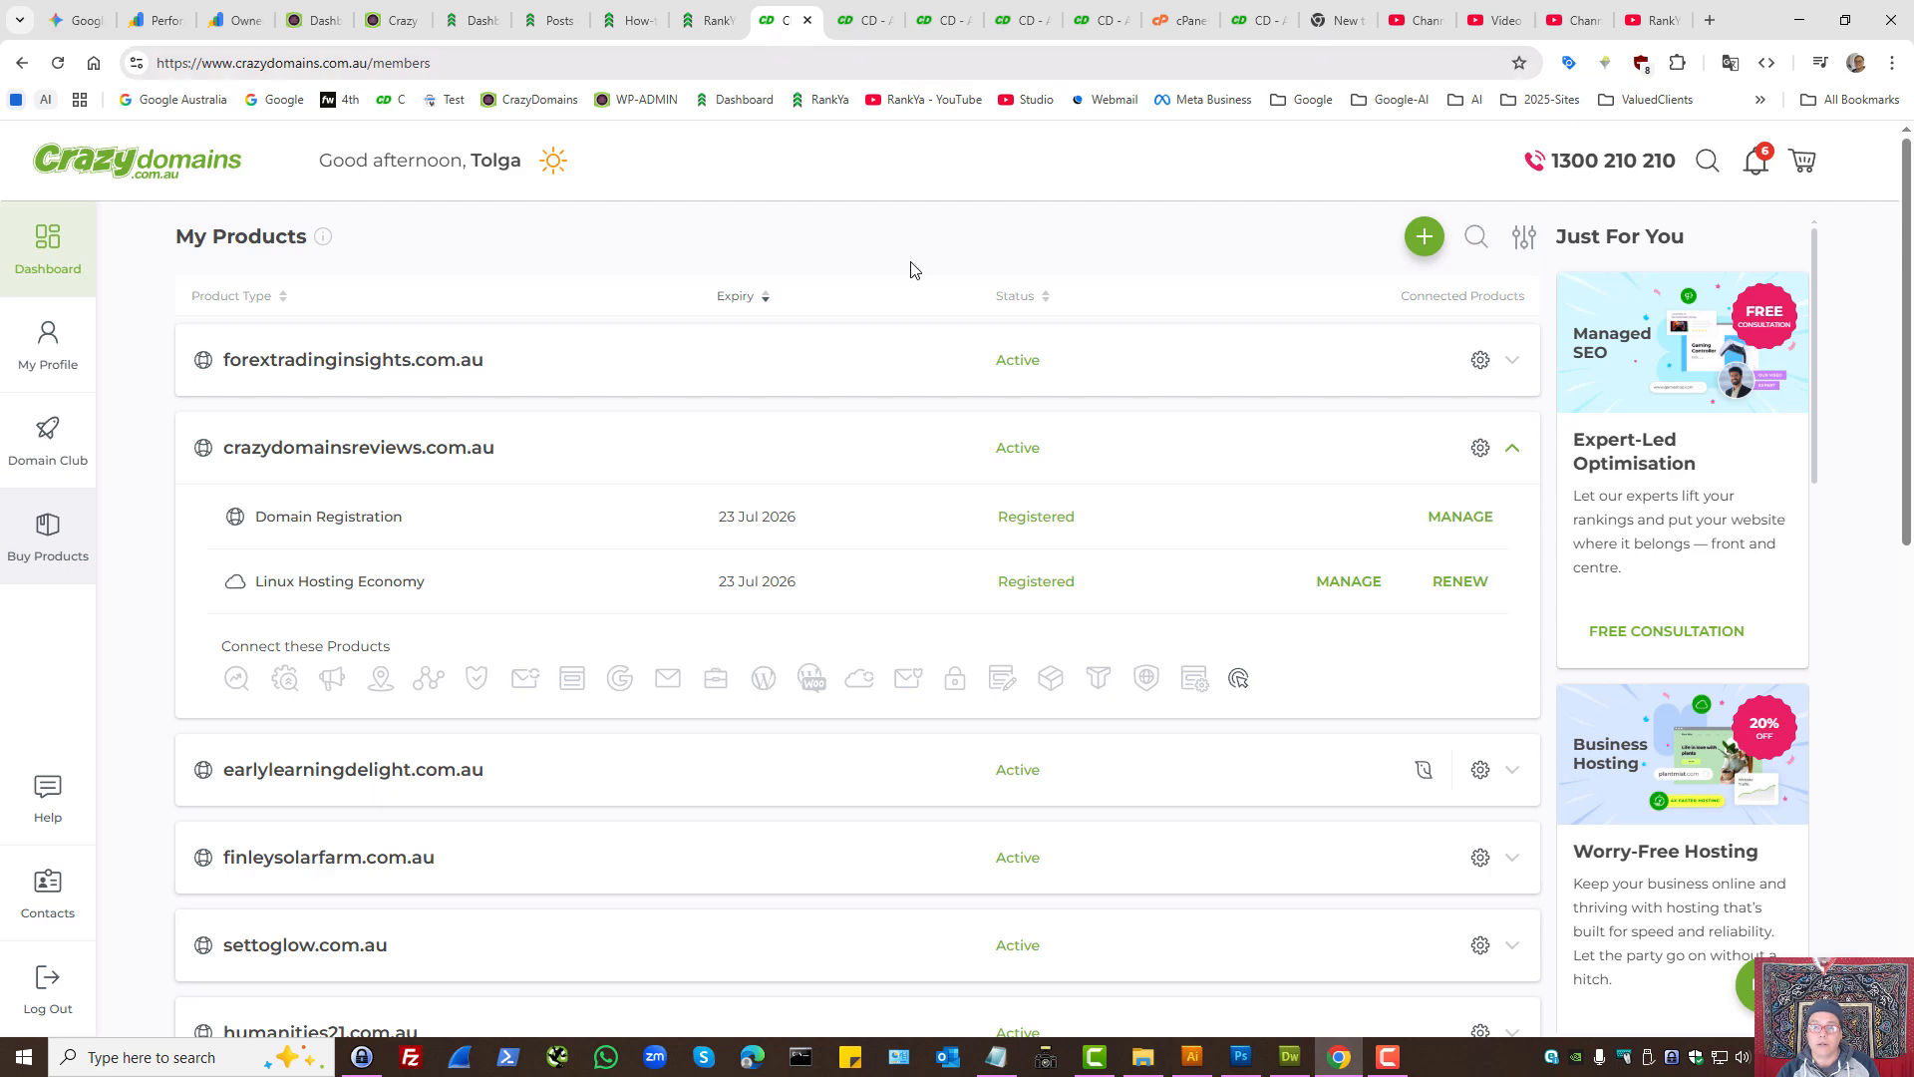
click(922, 10)
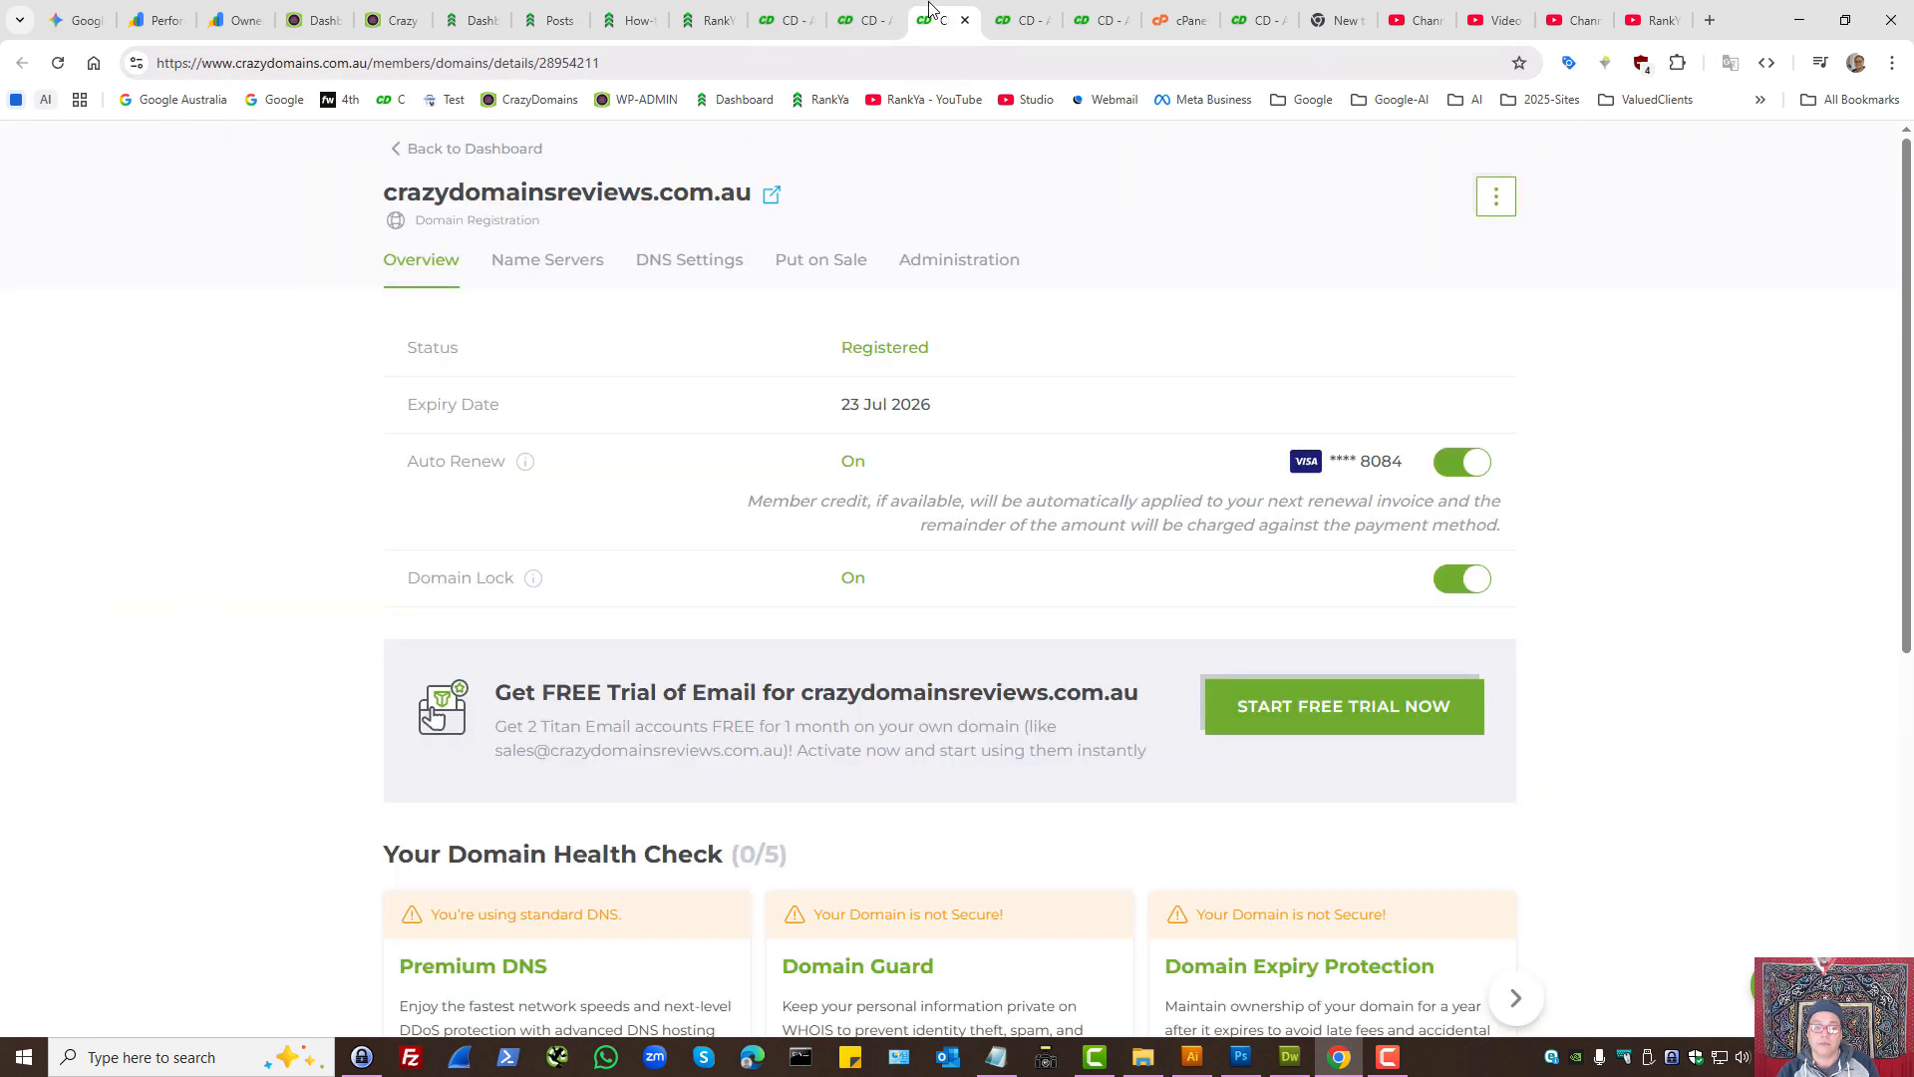
click(688, 267)
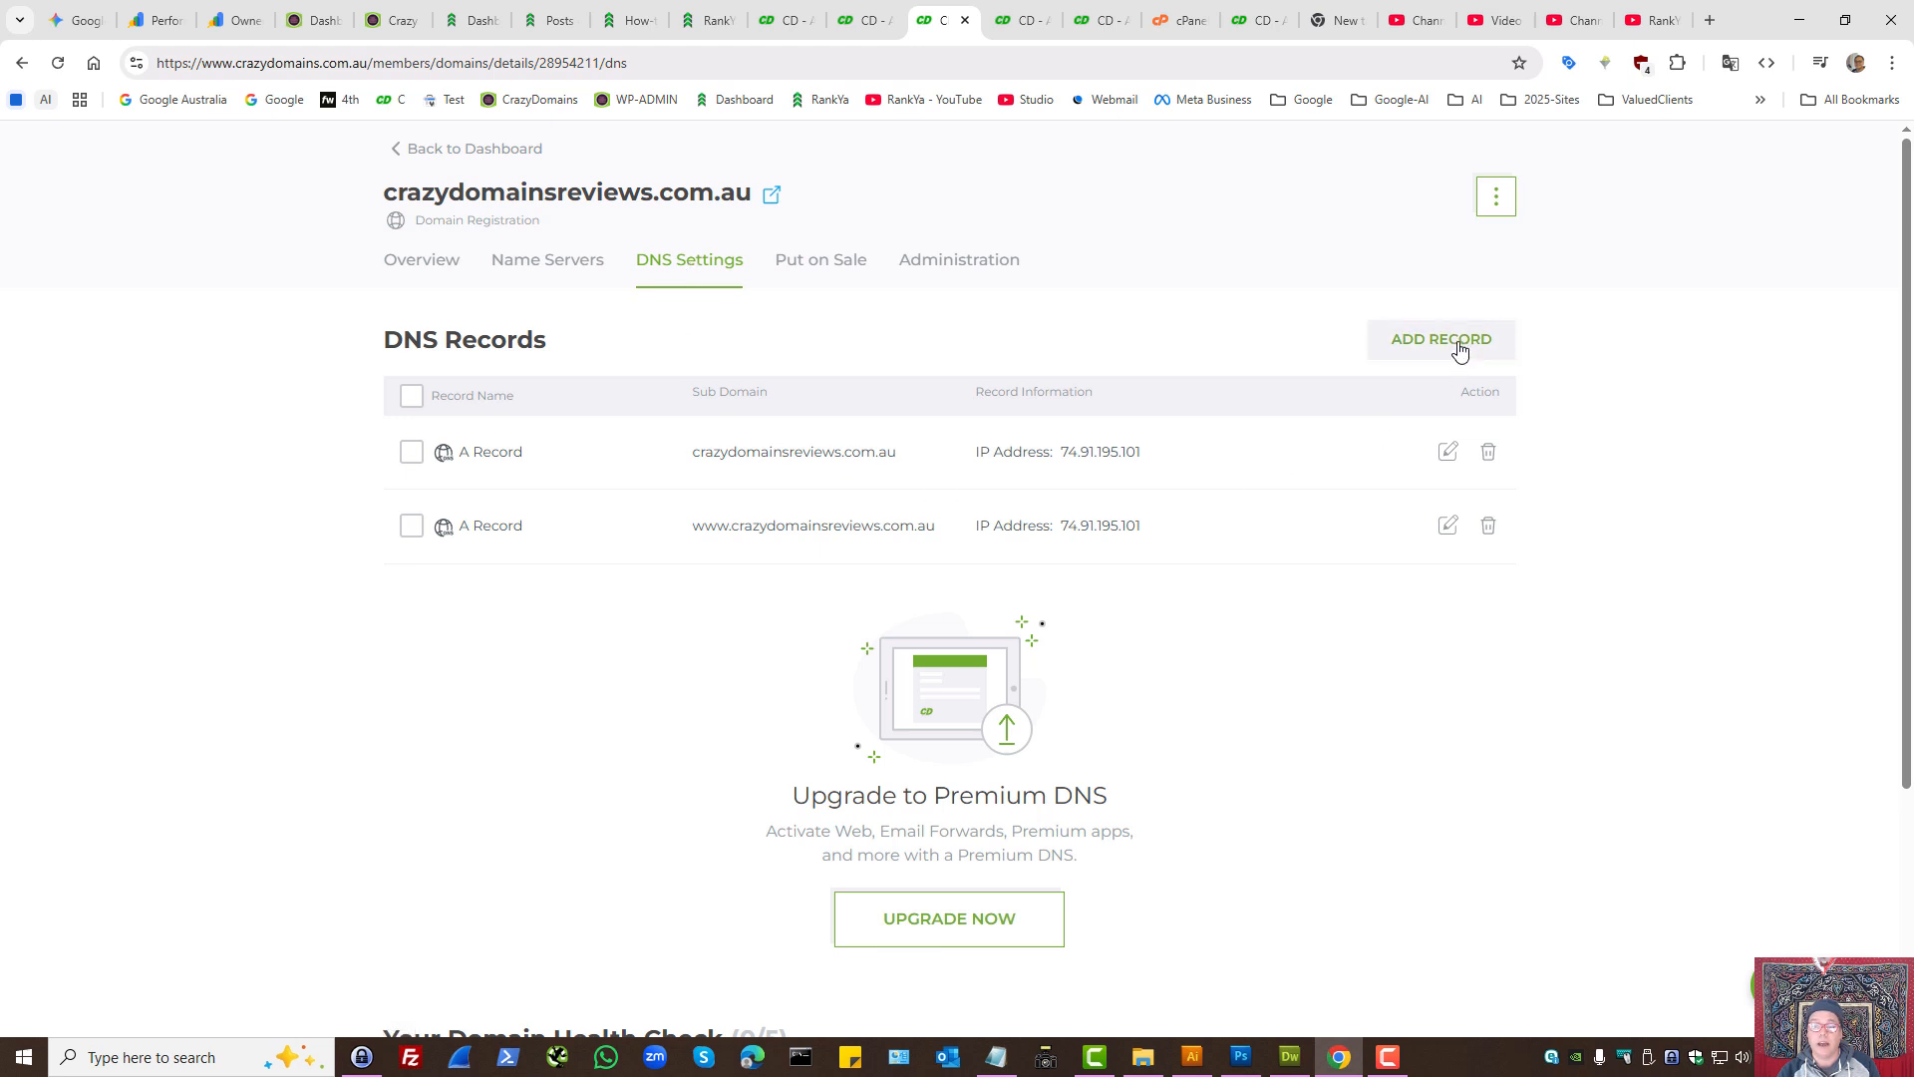
click(1460, 351)
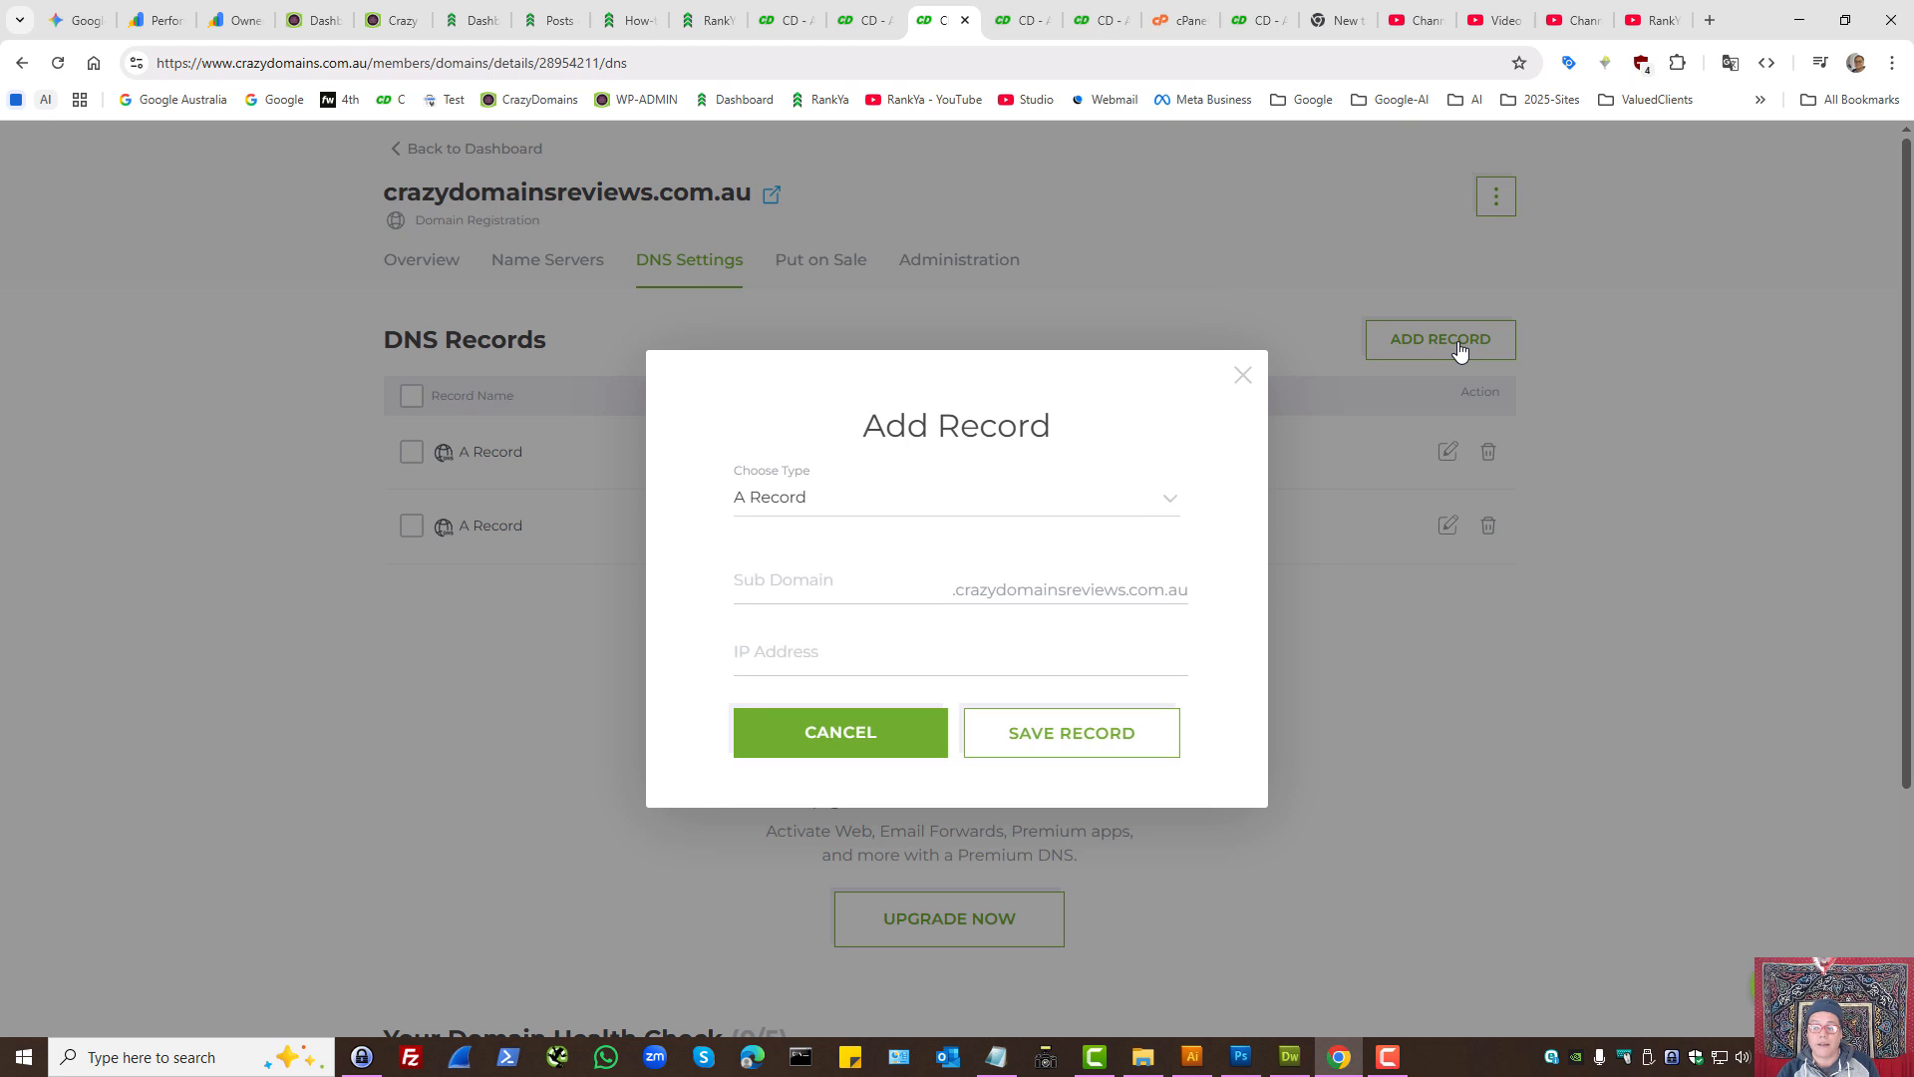
click(912, 504)
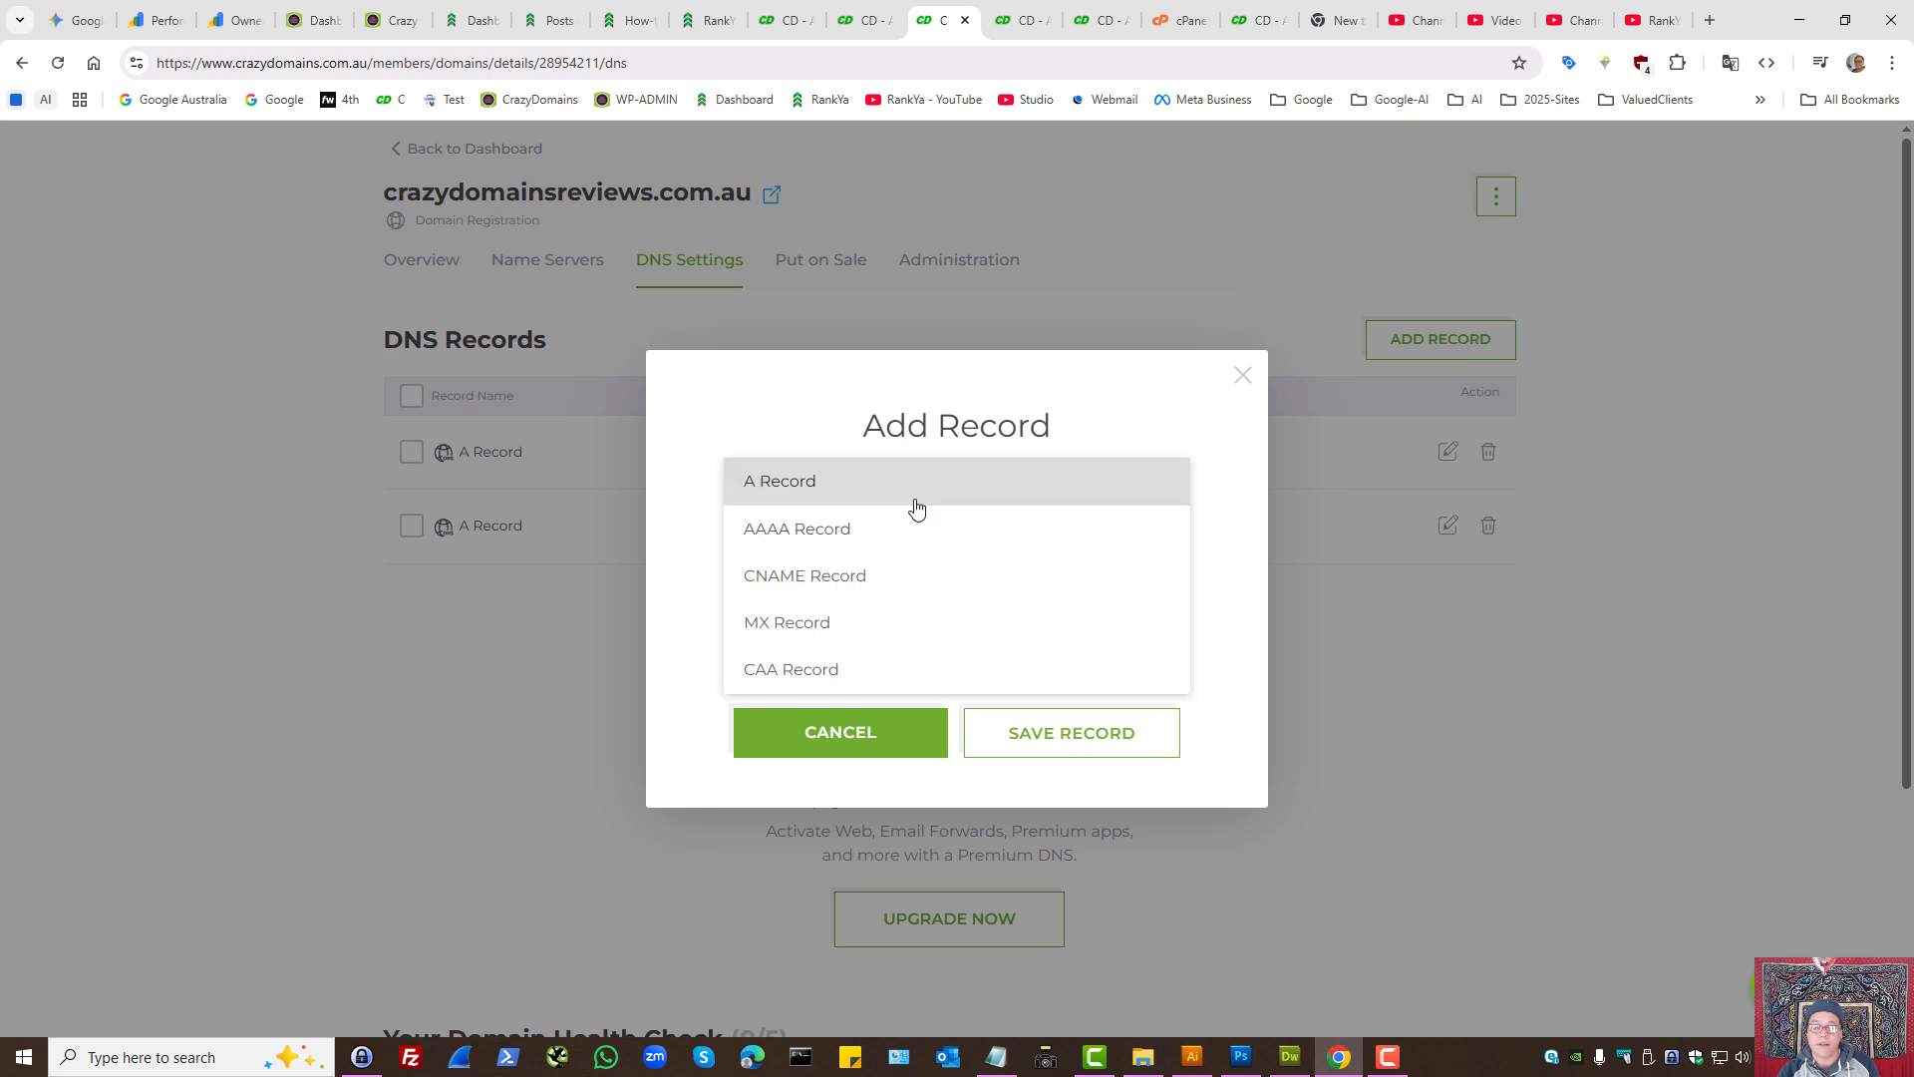
click(864, 575)
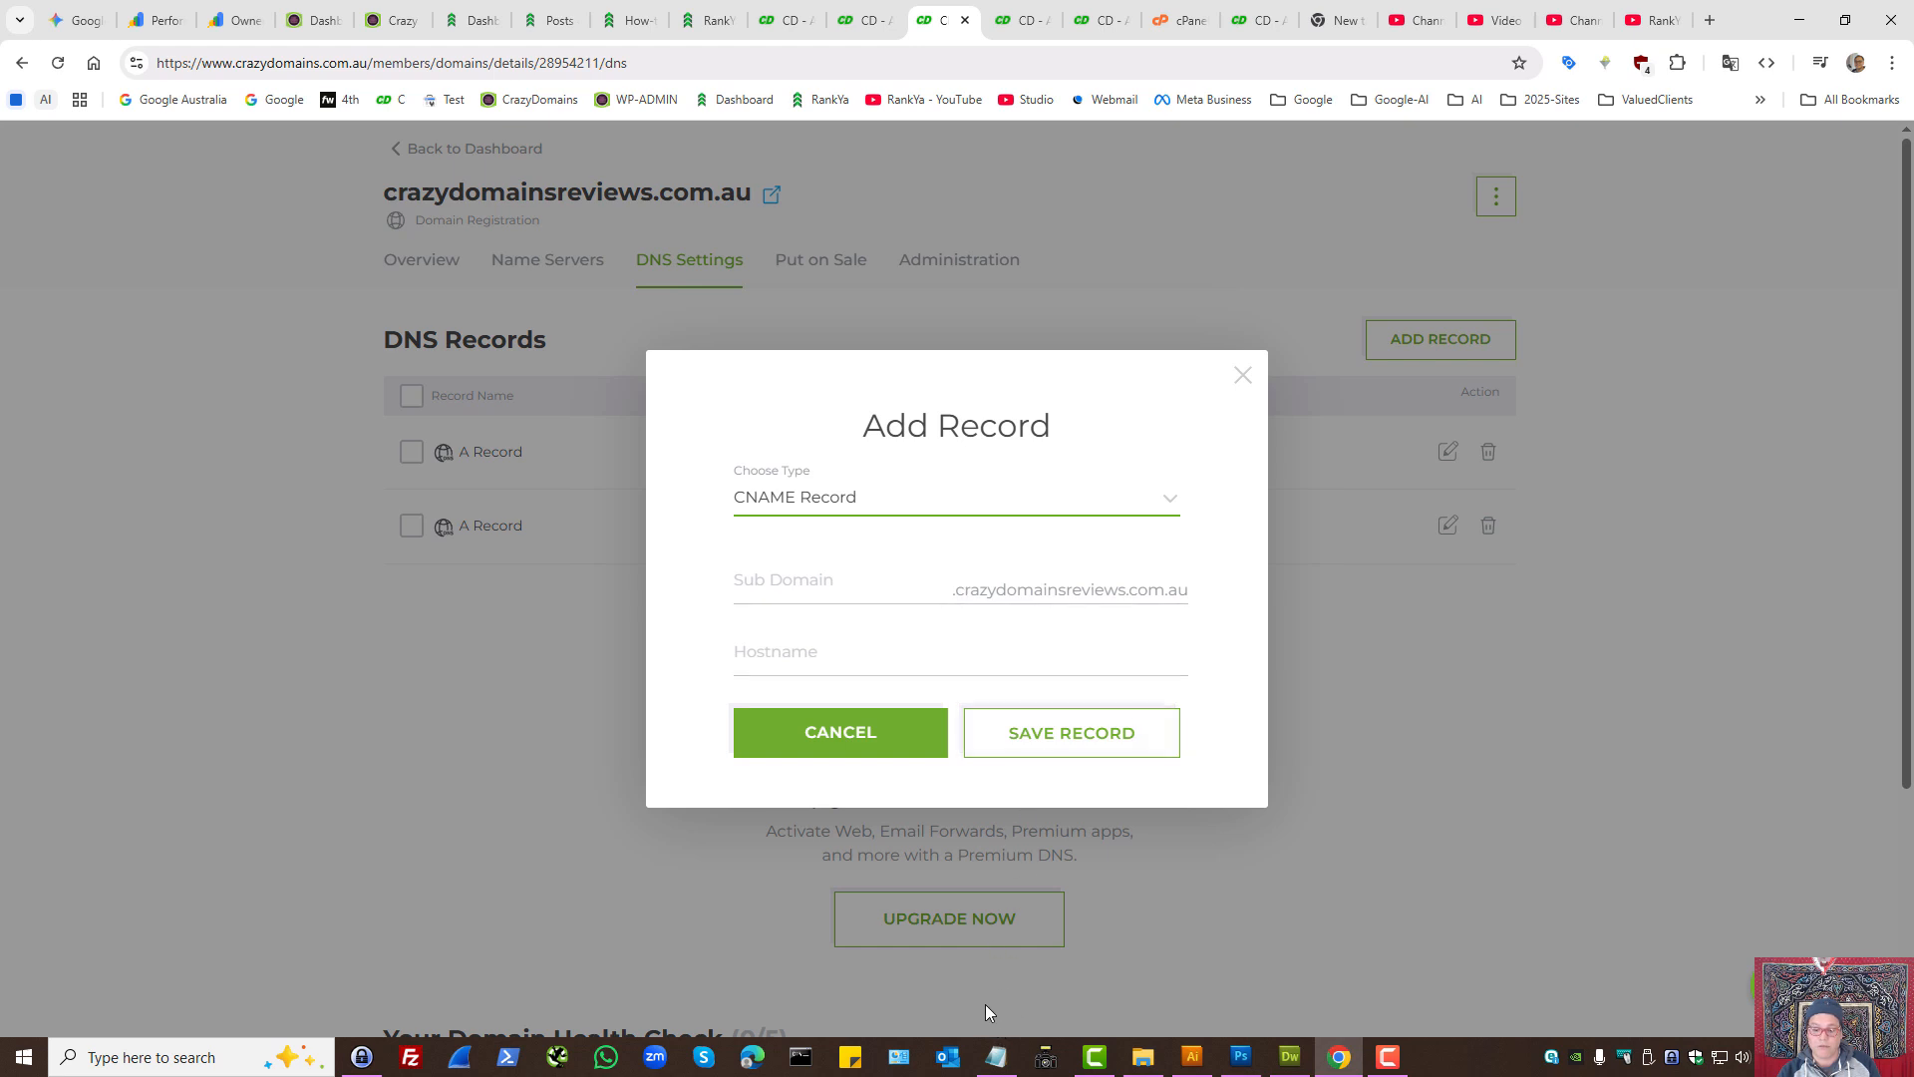
Step: Copy the second NAME value from the Notepad notes into the new CNAME record's Sub Domain field
click(997, 1059)
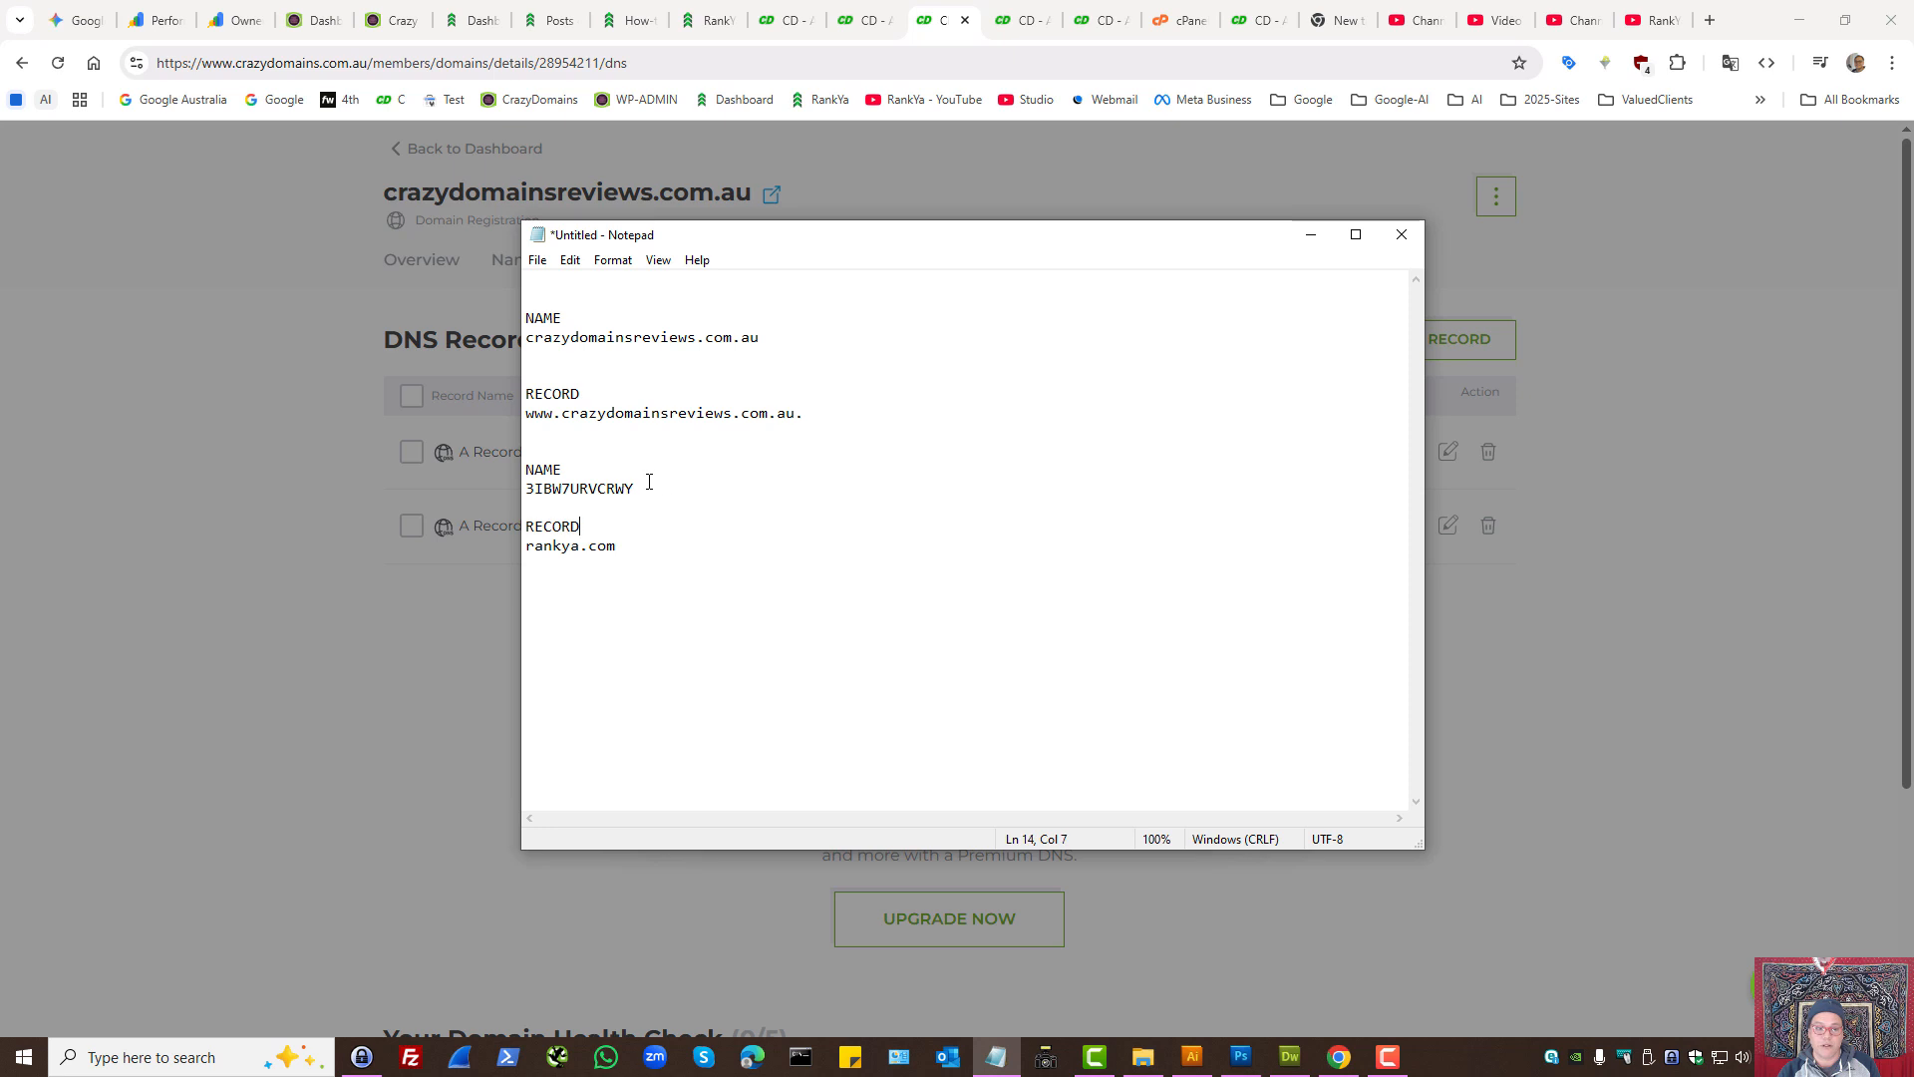
drag(643, 488, 501, 483)
right_click(563, 486)
click(608, 548)
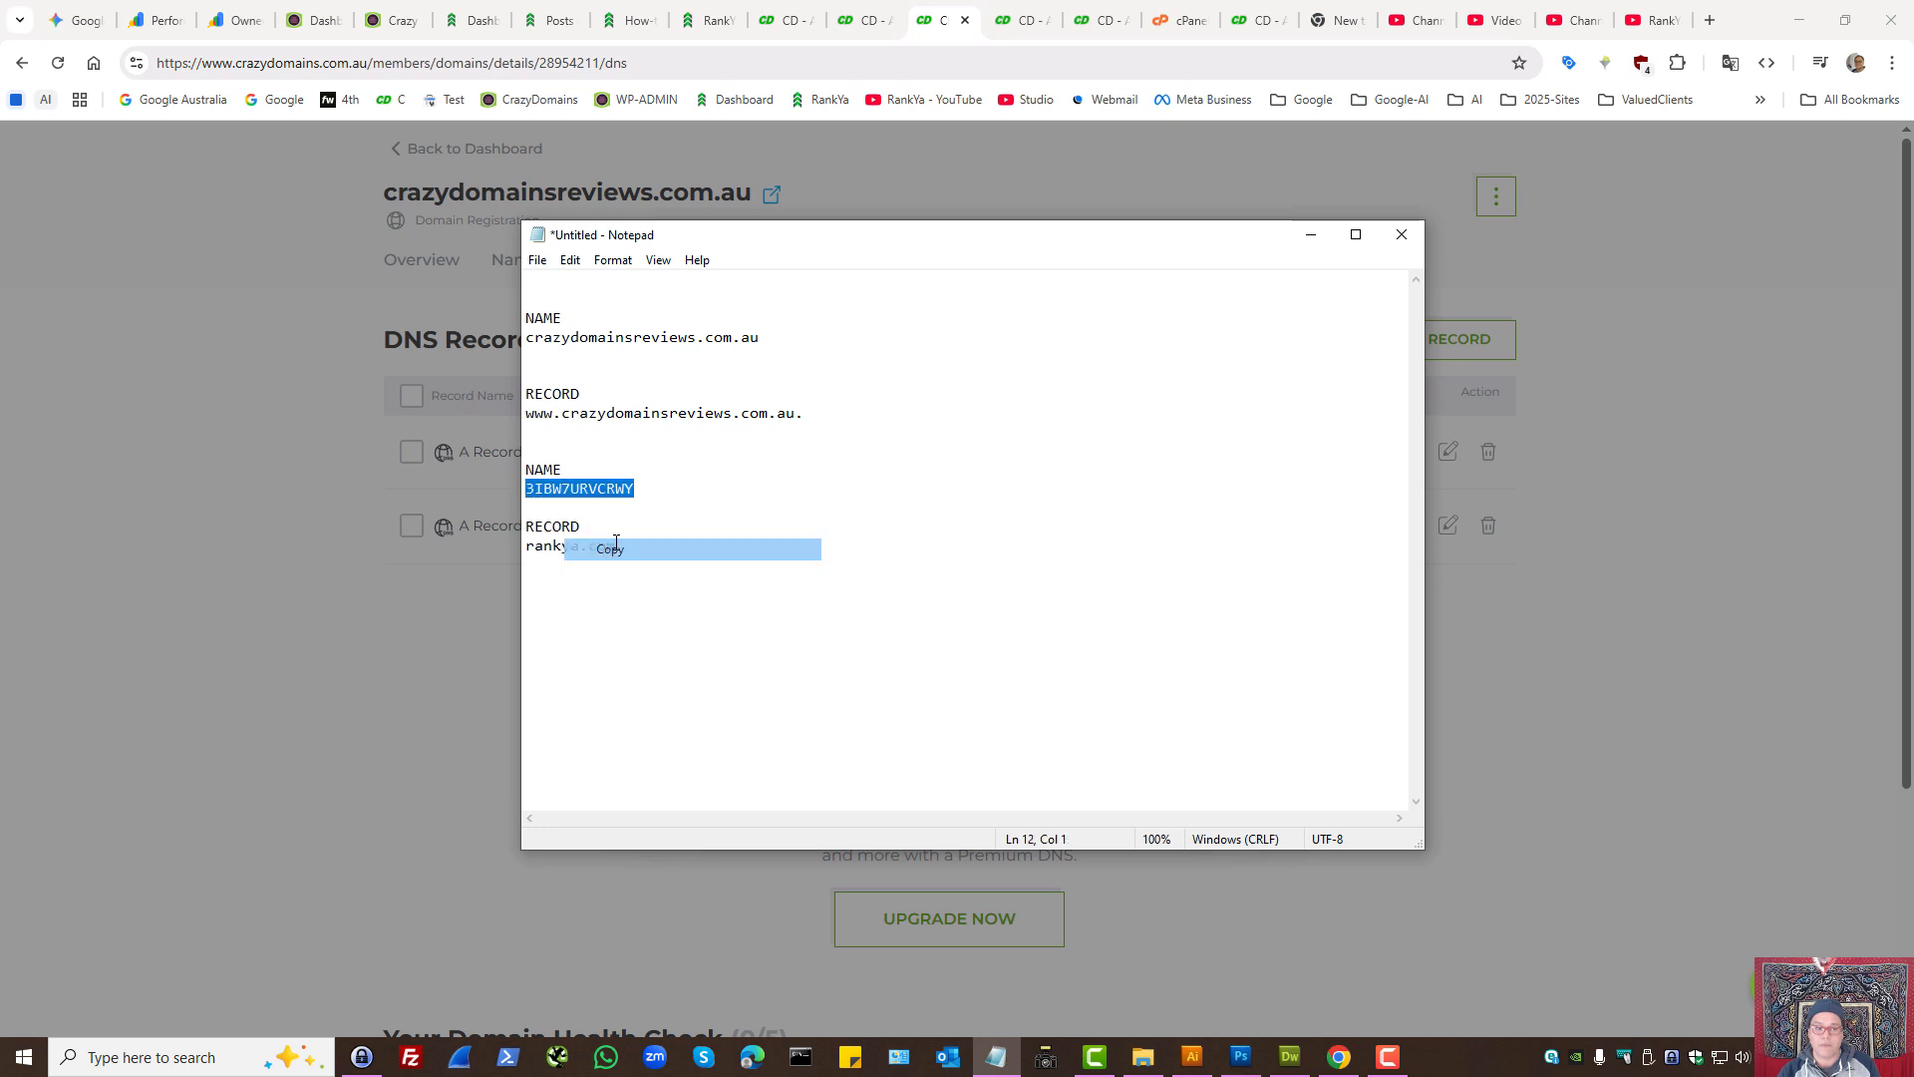
click(1311, 234)
click(799, 576)
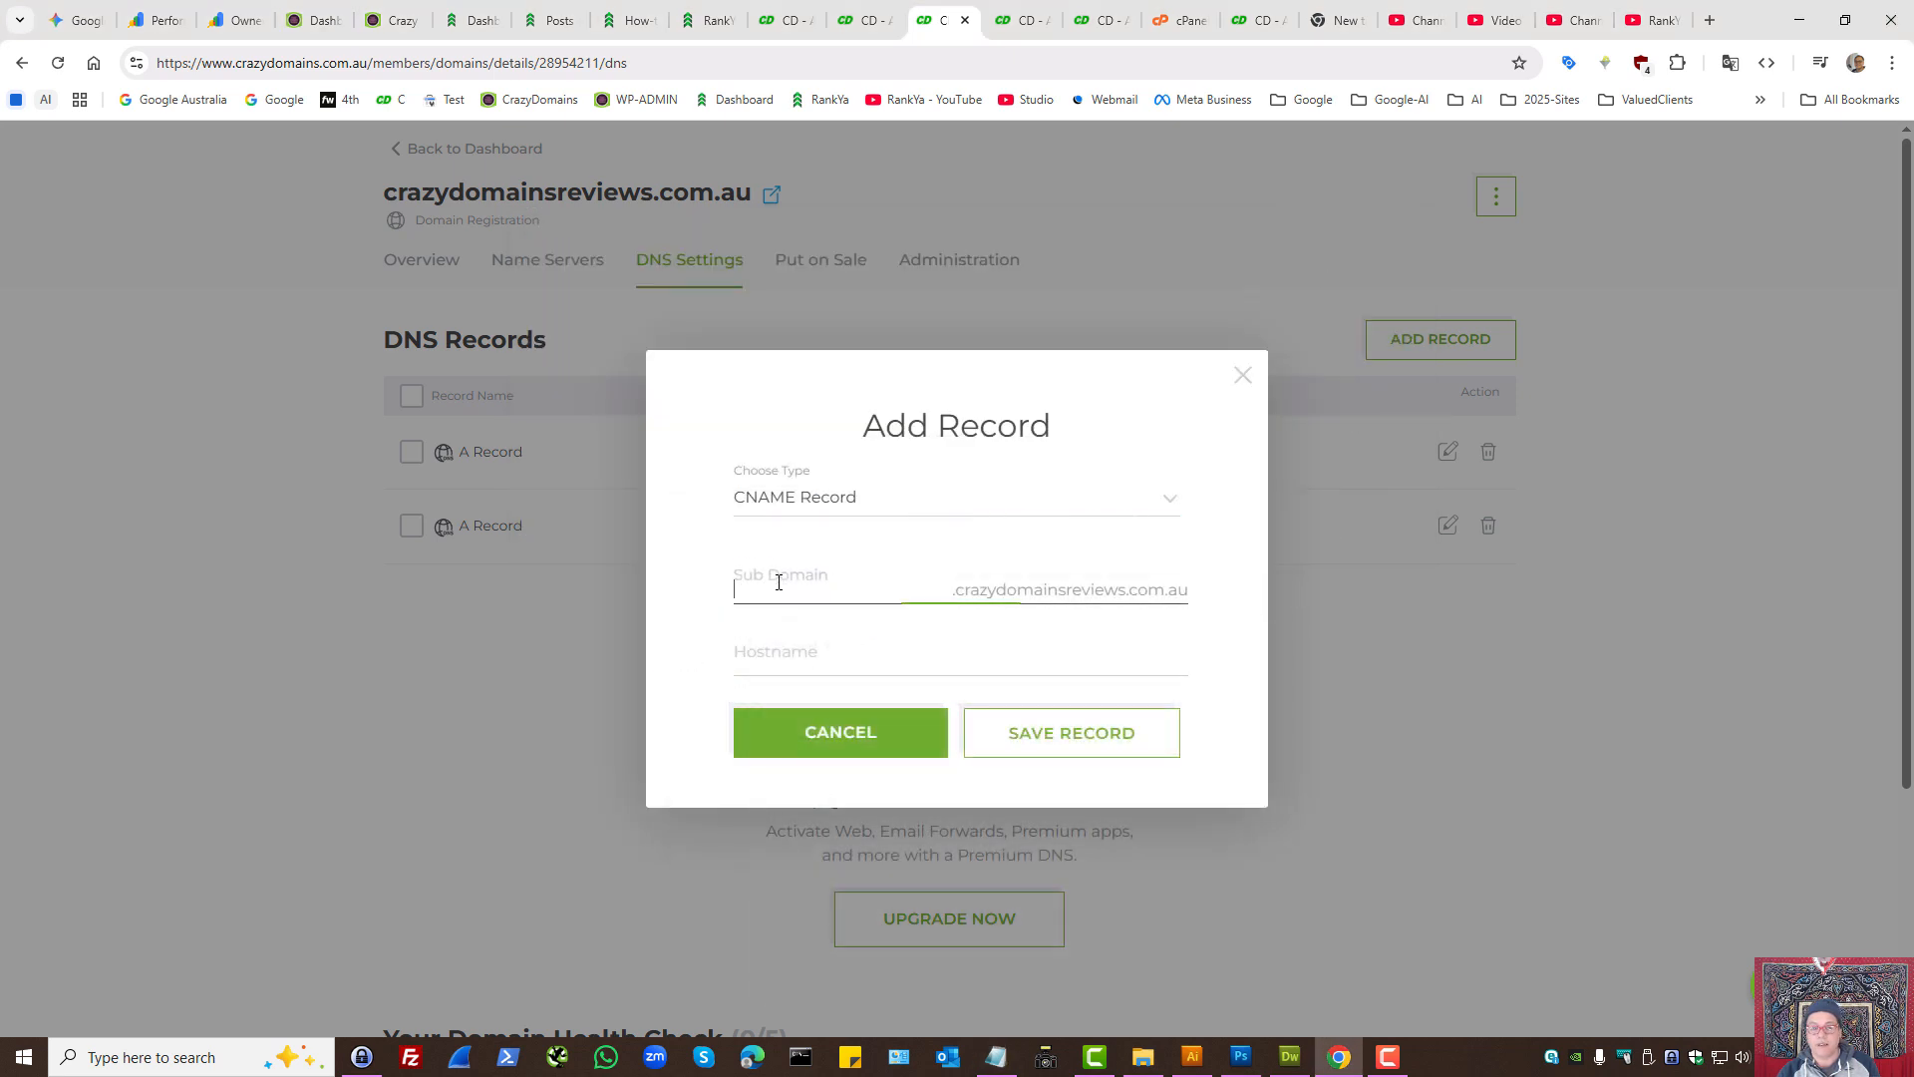
key(ctrl+v)
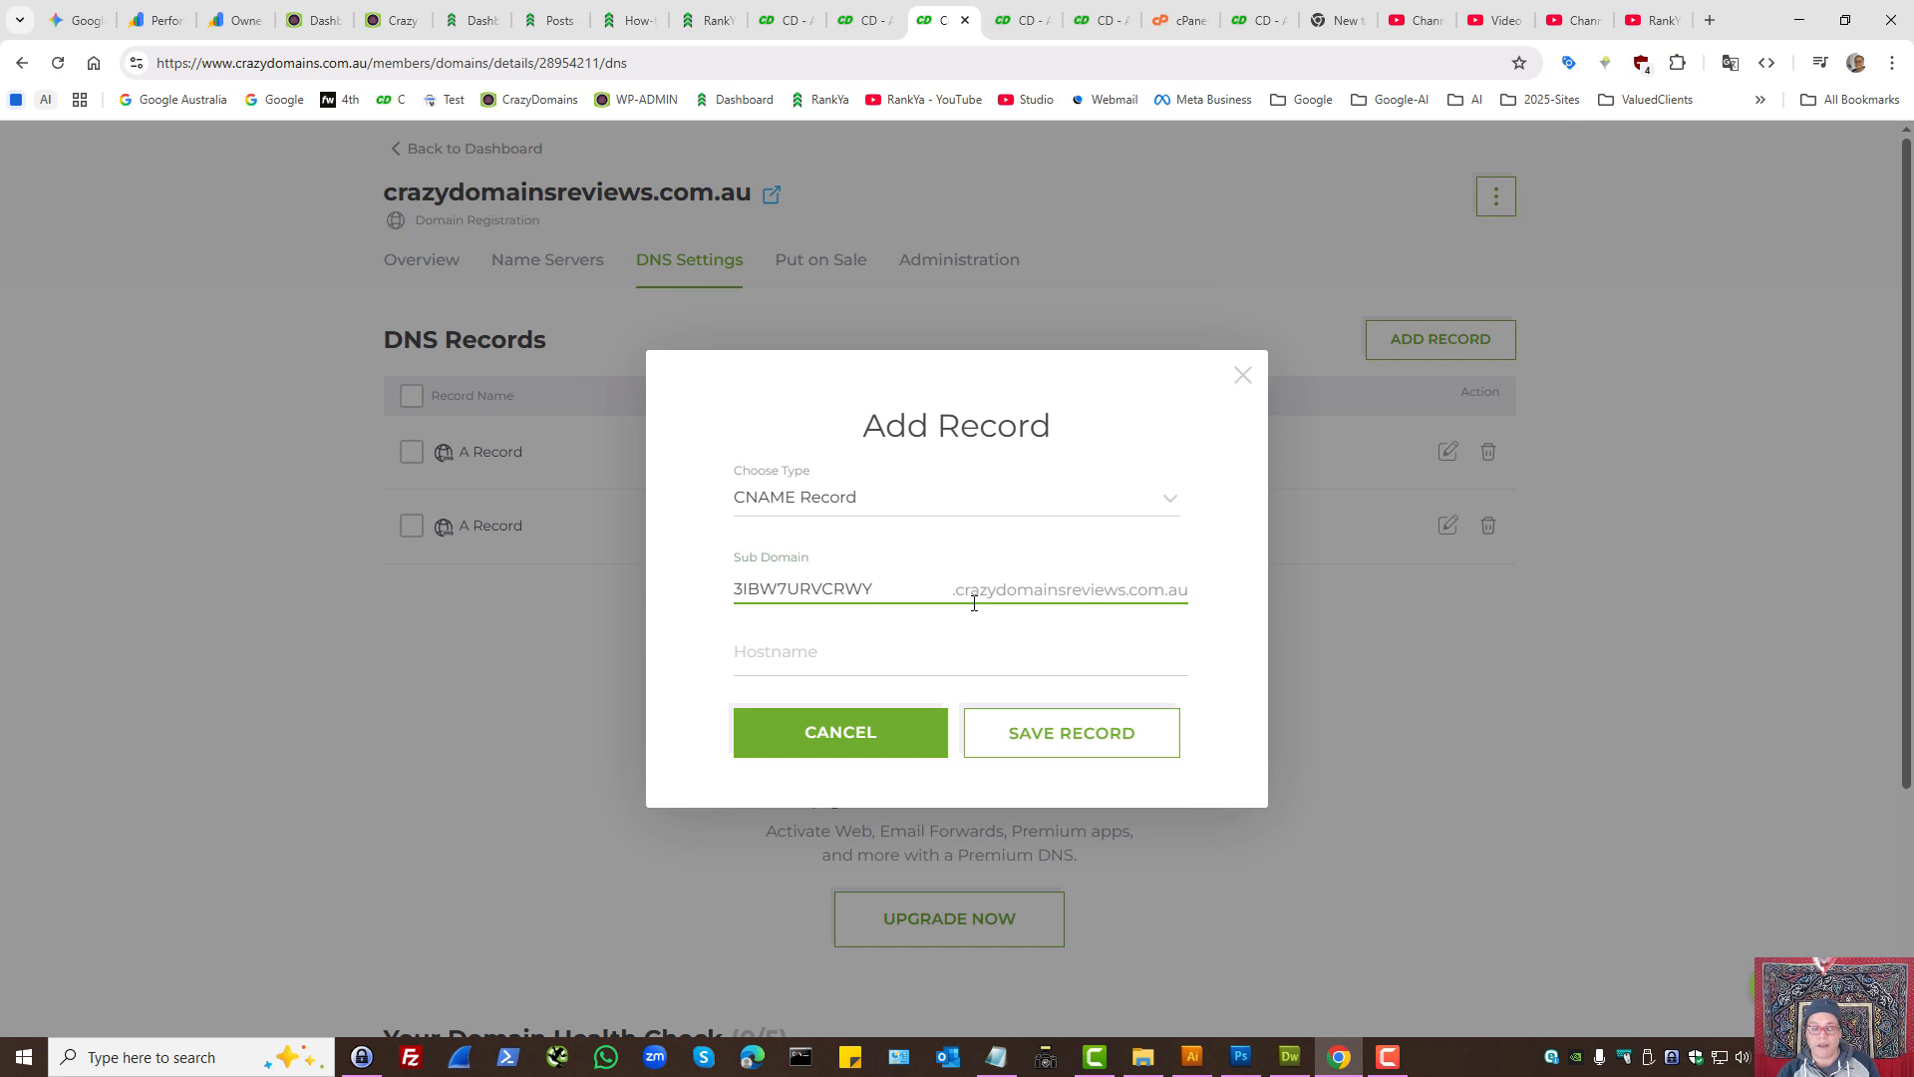
Step: Copy rankya.com from the Notepad notes into the record's Hostname field and save the CNAME record
click(802, 648)
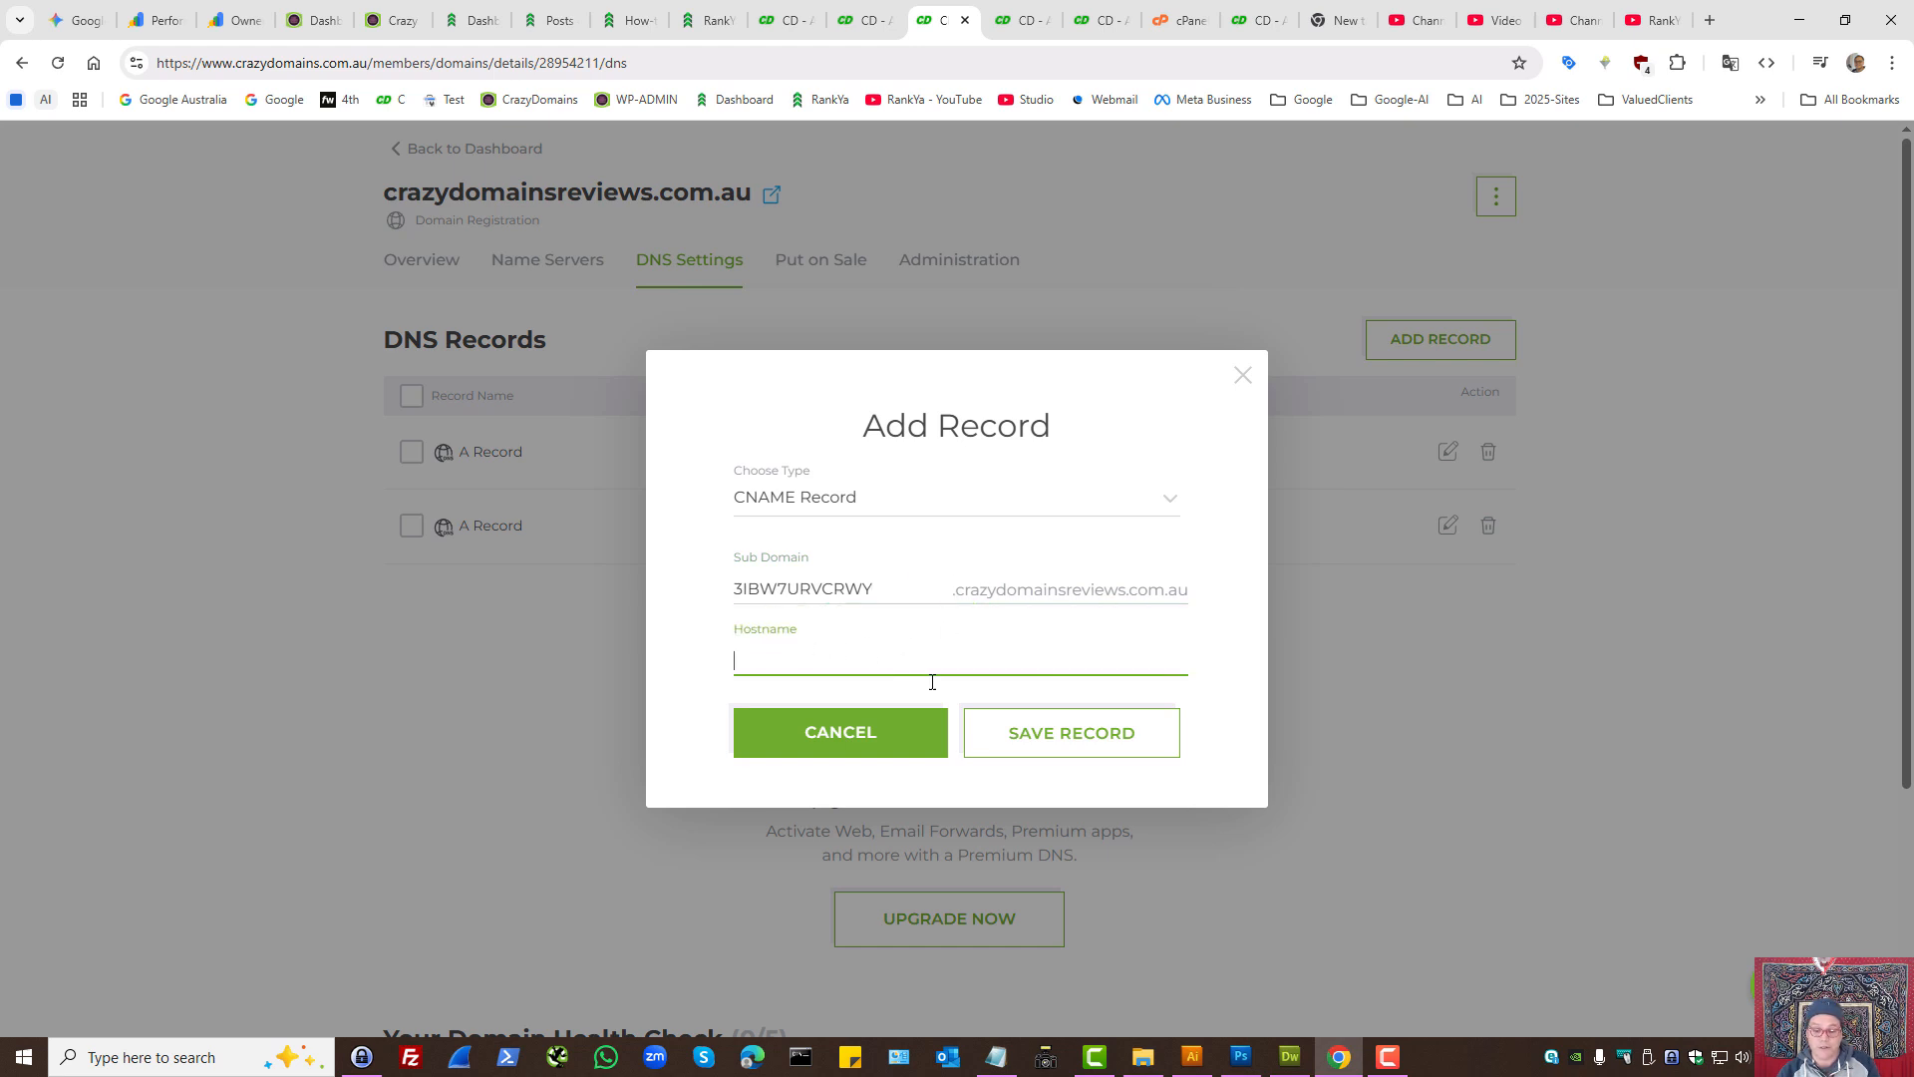
click(996, 1057)
drag(618, 546, 517, 549)
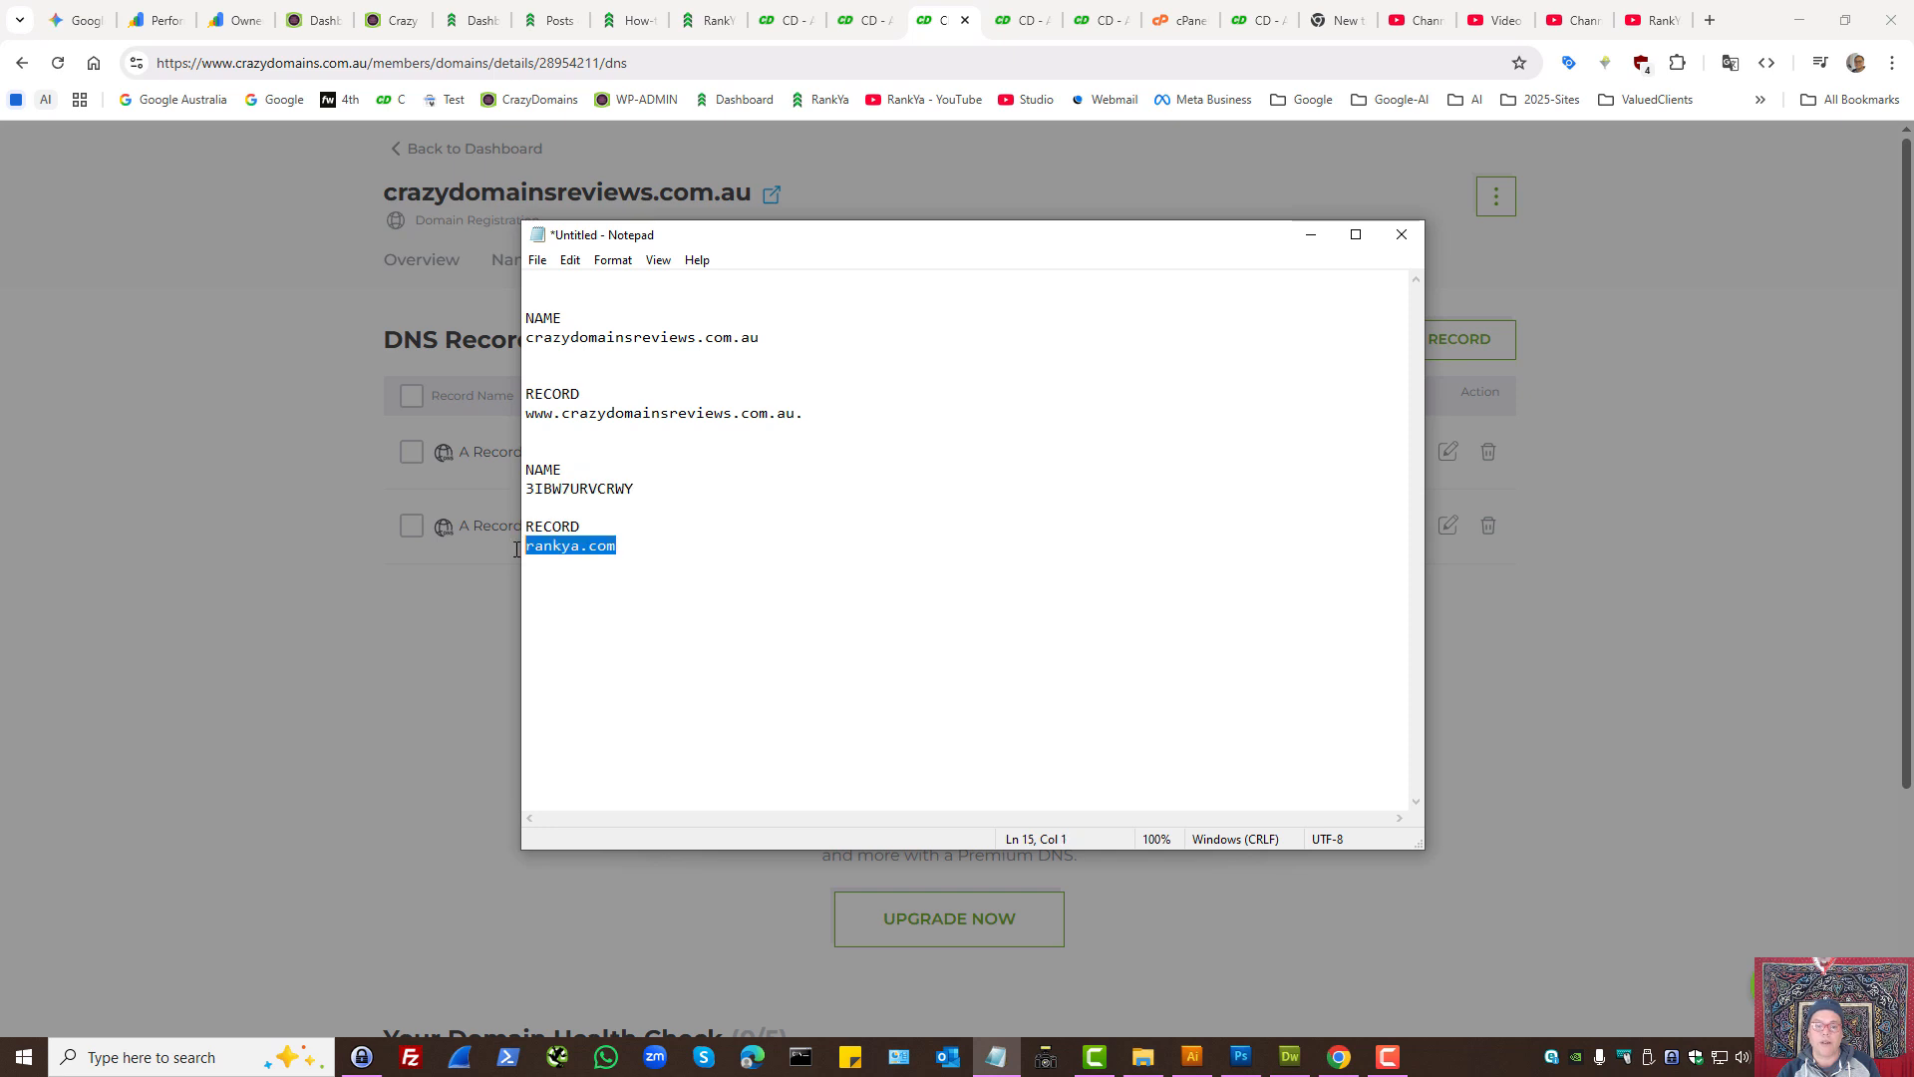
right_click(569, 549)
click(607, 612)
click(1314, 239)
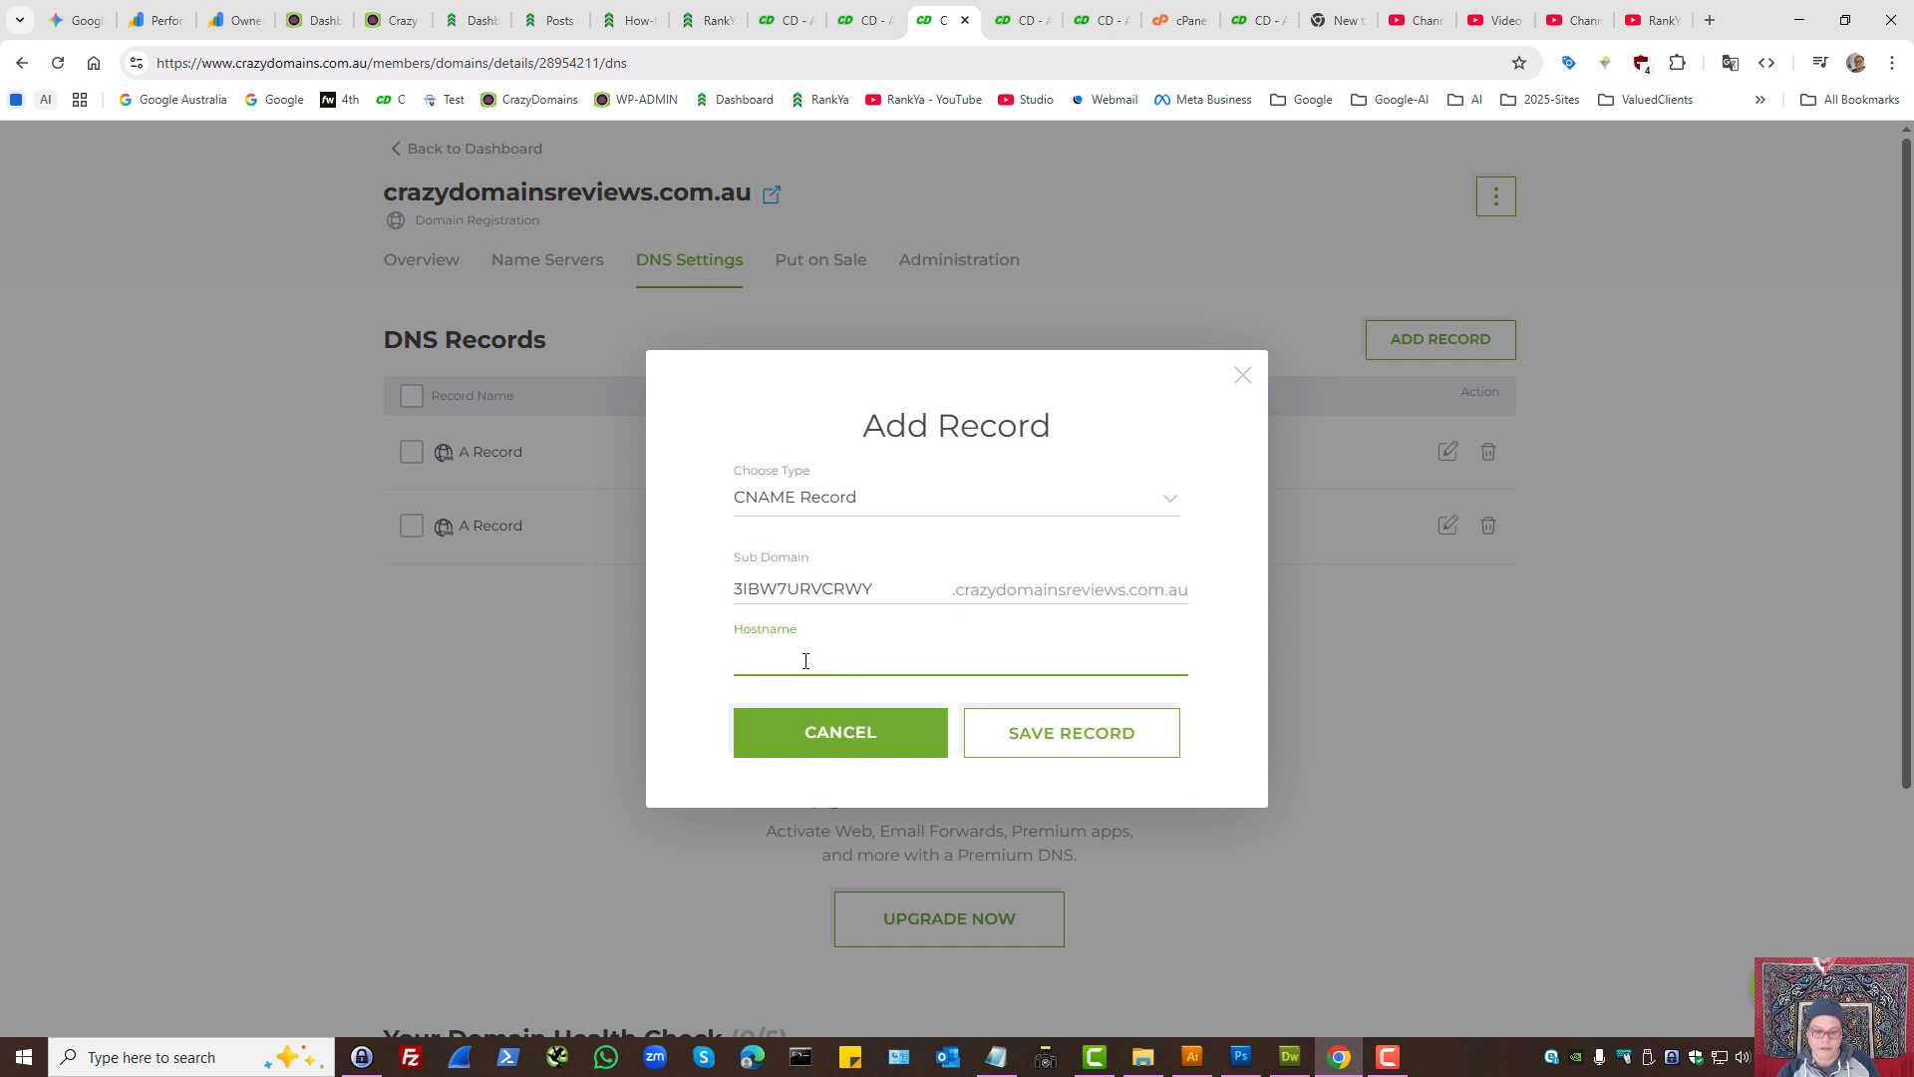
key(ctrl+v)
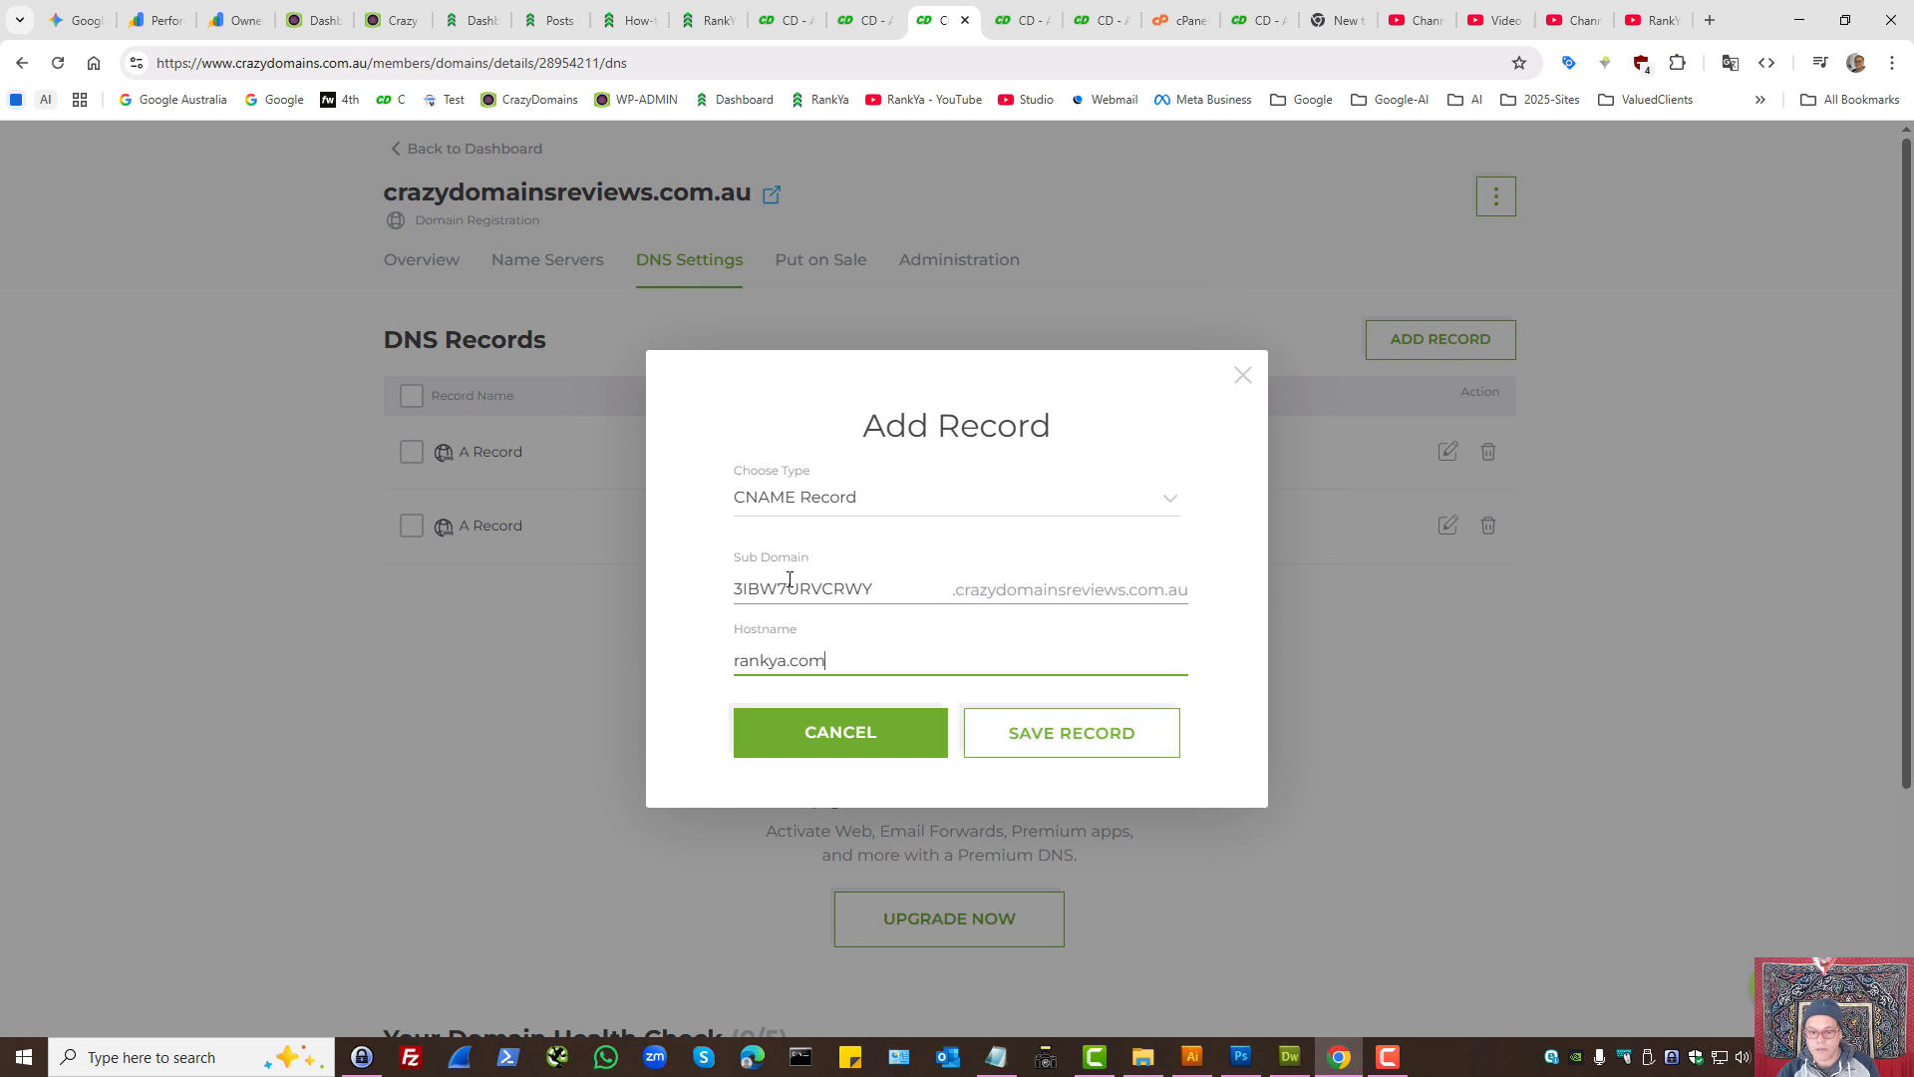
click(1058, 750)
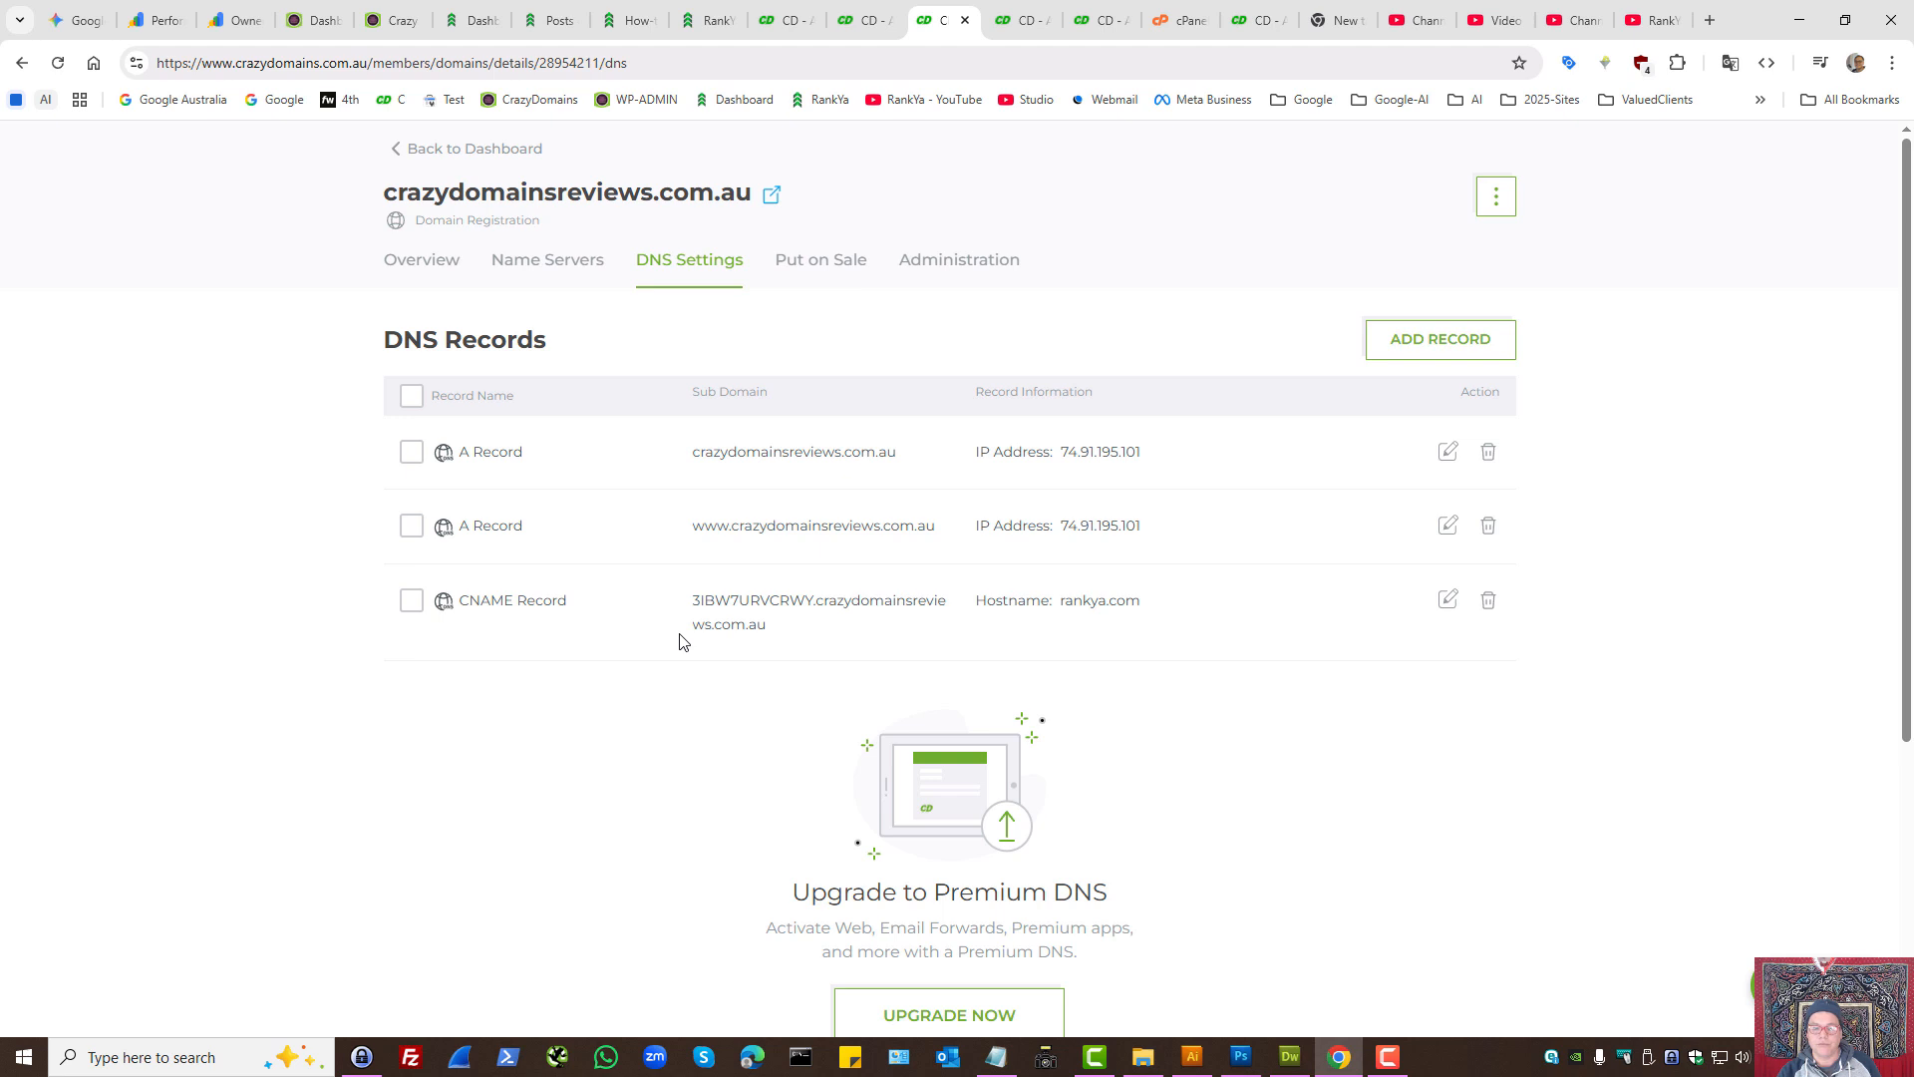
Step: View the CNAME record's edit form without changing it, and delete that CNAME record
click(1448, 602)
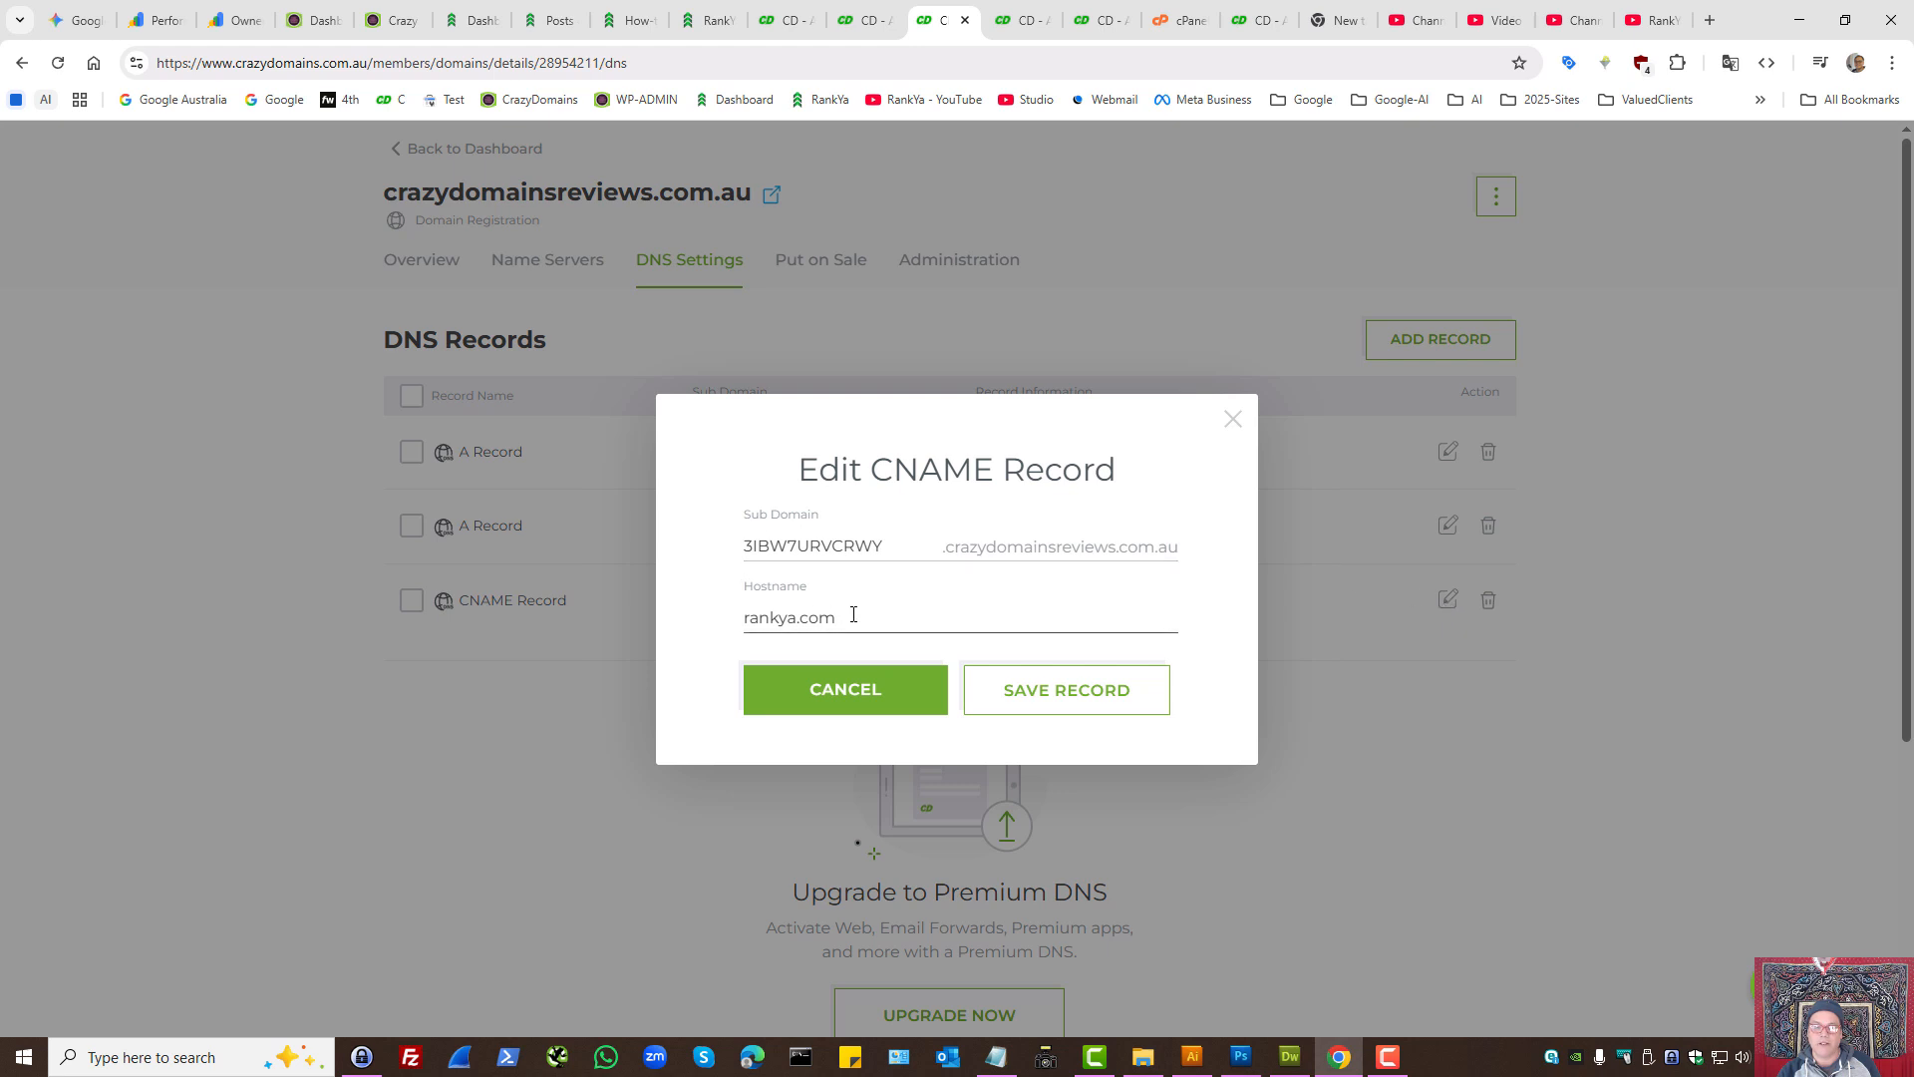
click(1232, 420)
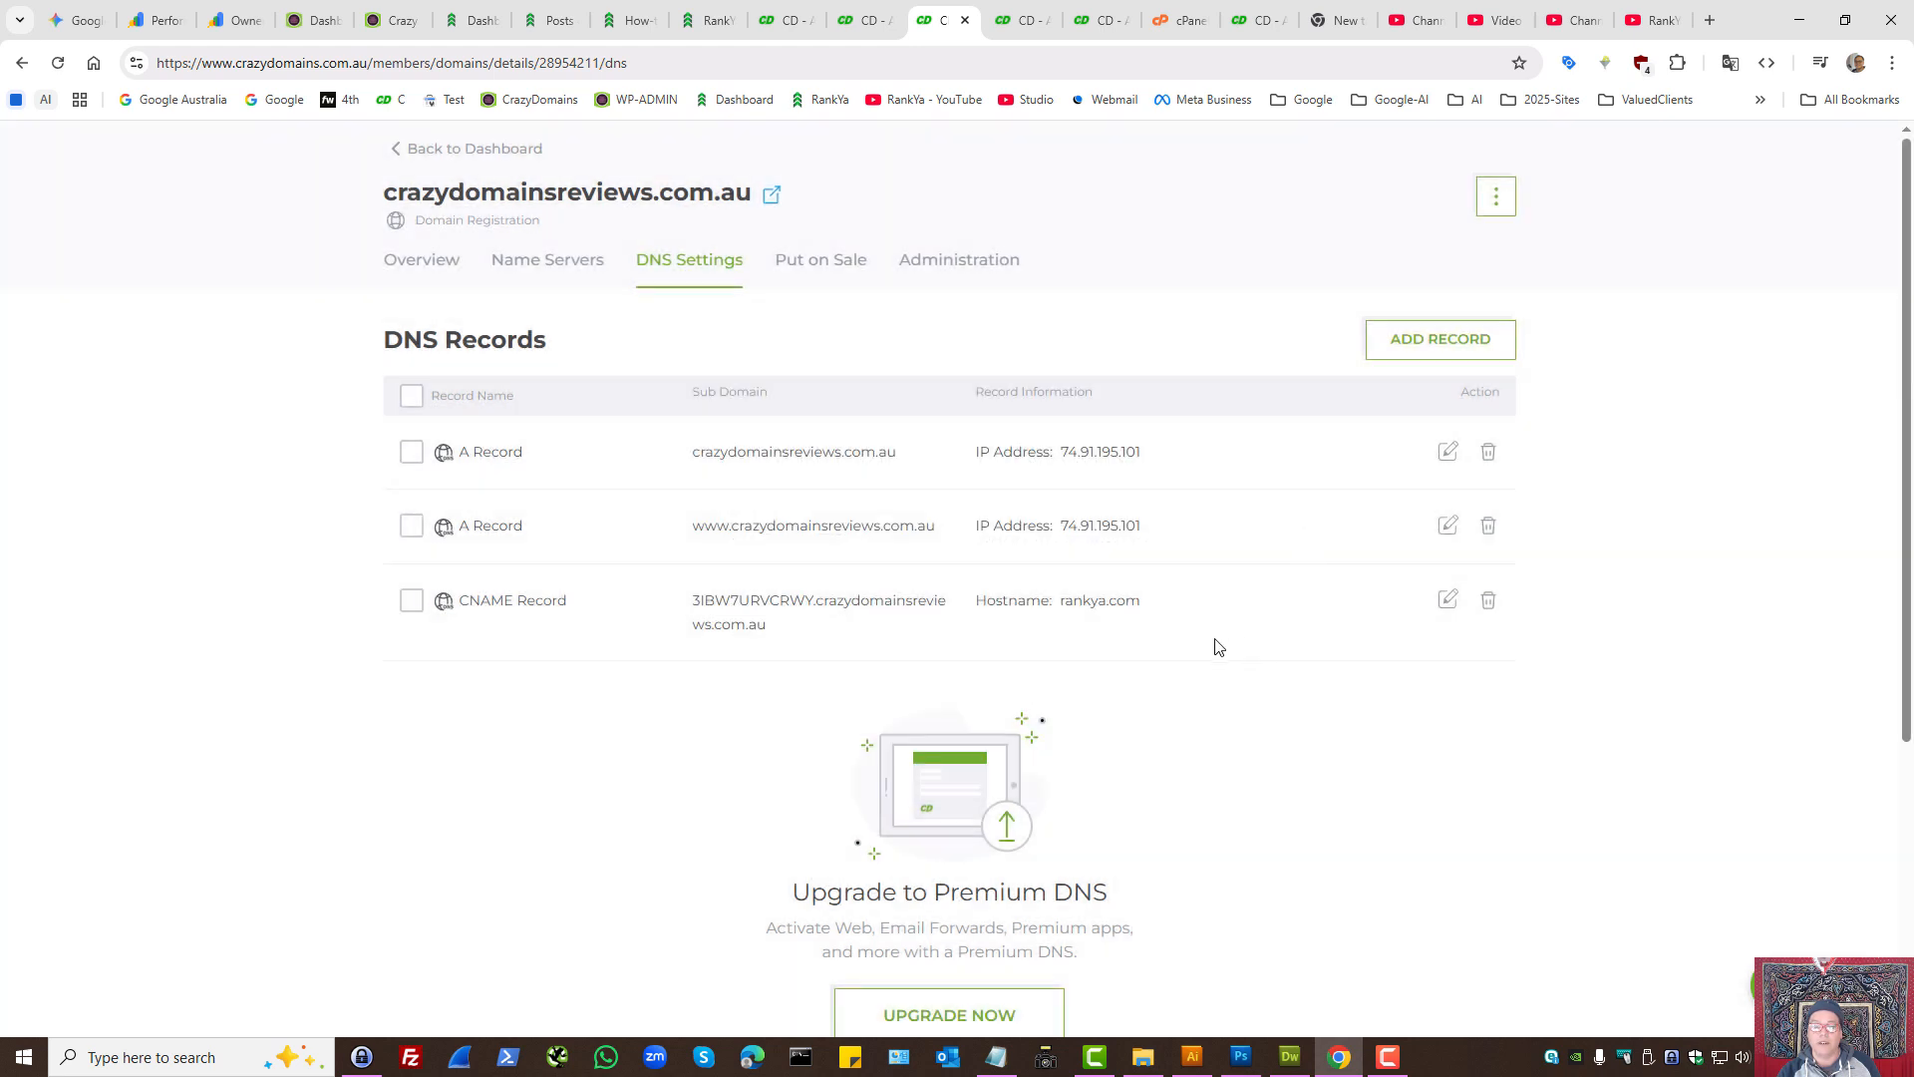
click(1490, 602)
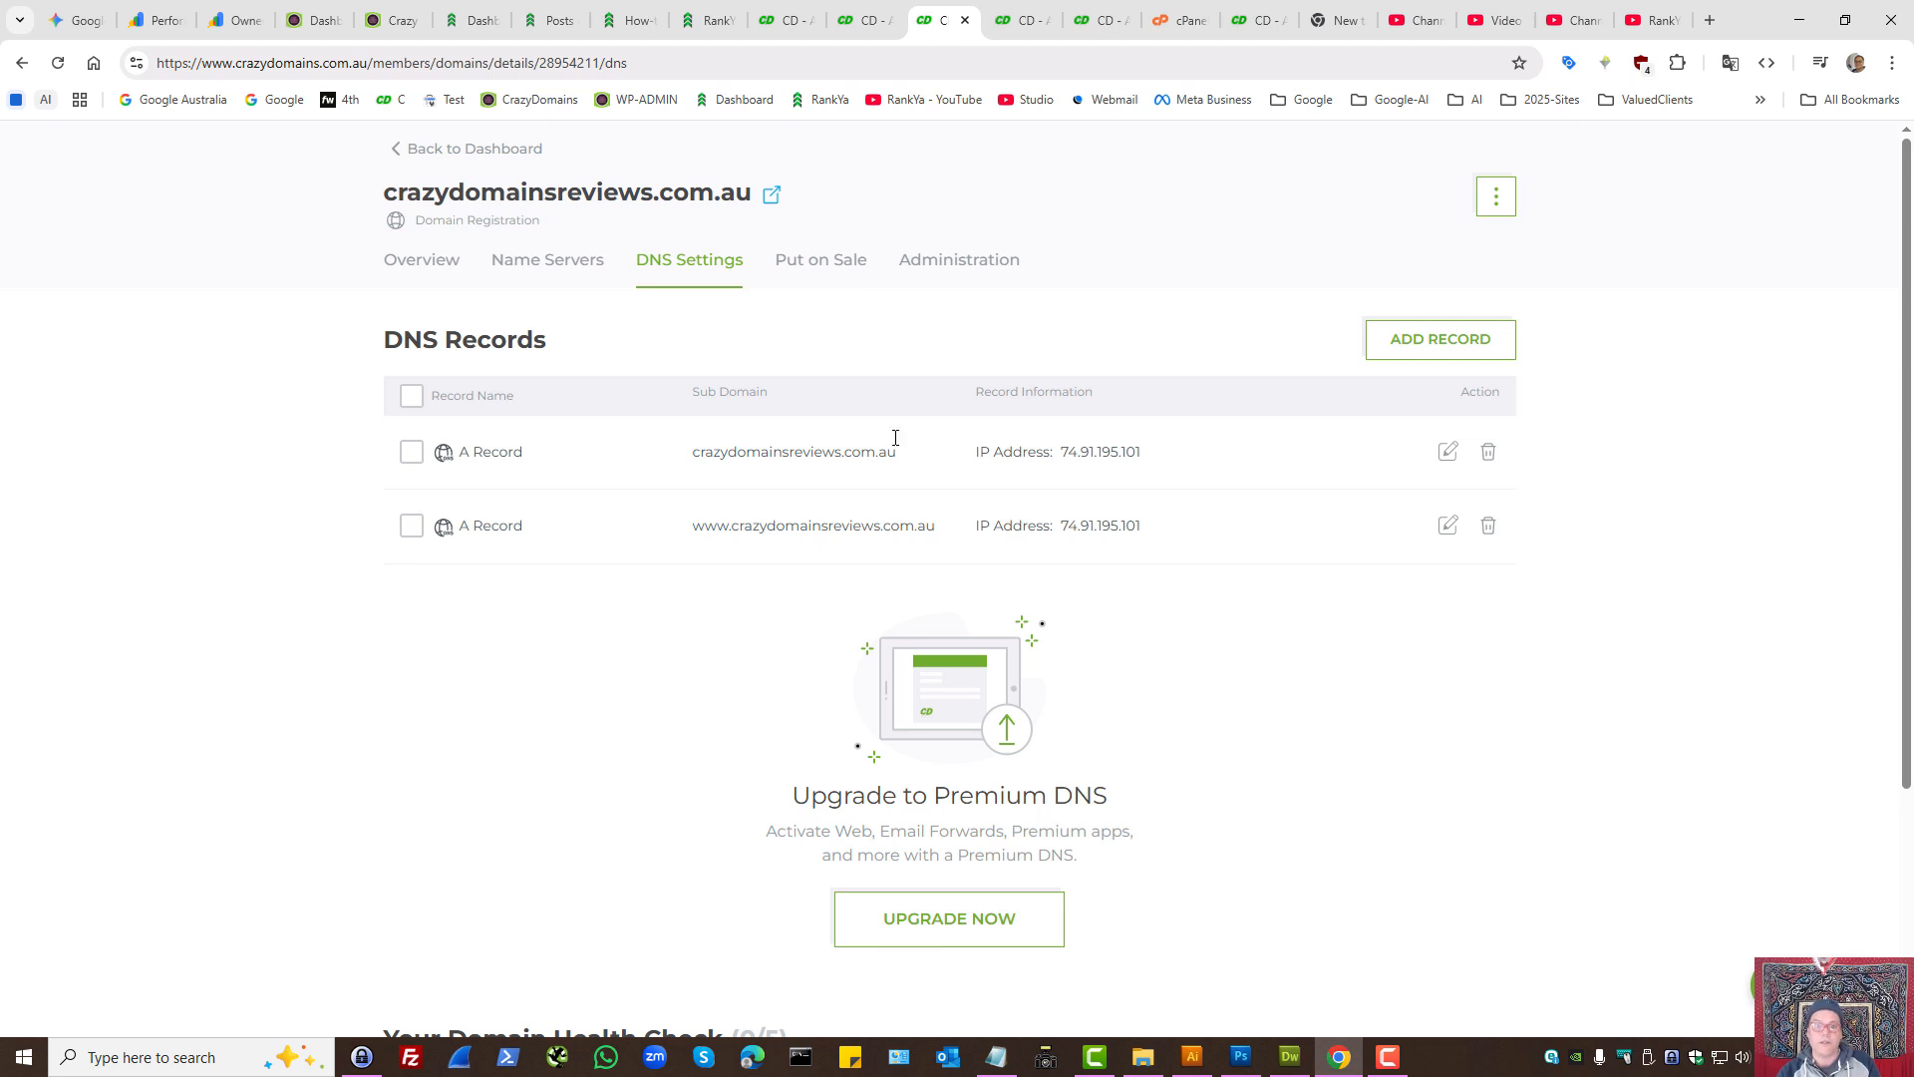
Step: Open cPanel from the control panel of the Linux Hosting Economy plan for crazydomainsreviews.com.au
click(782, 14)
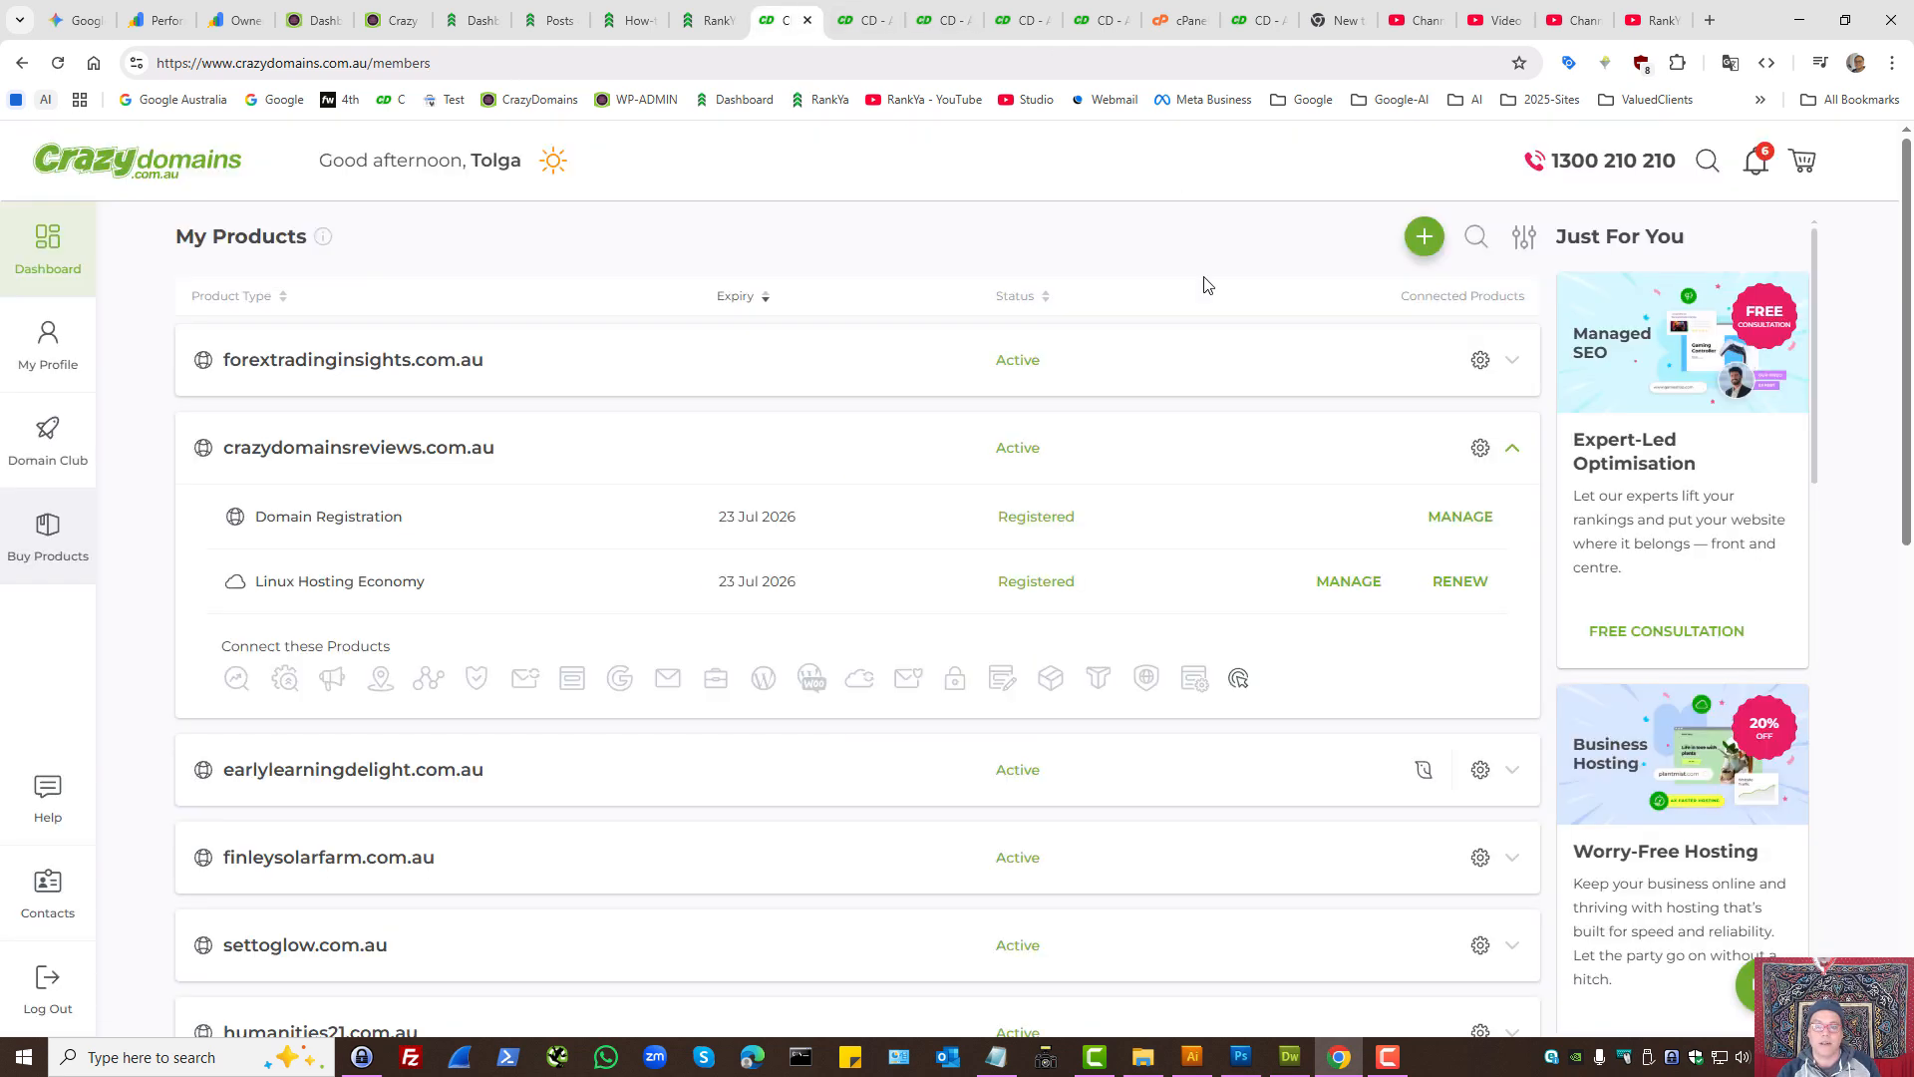
click(1322, 589)
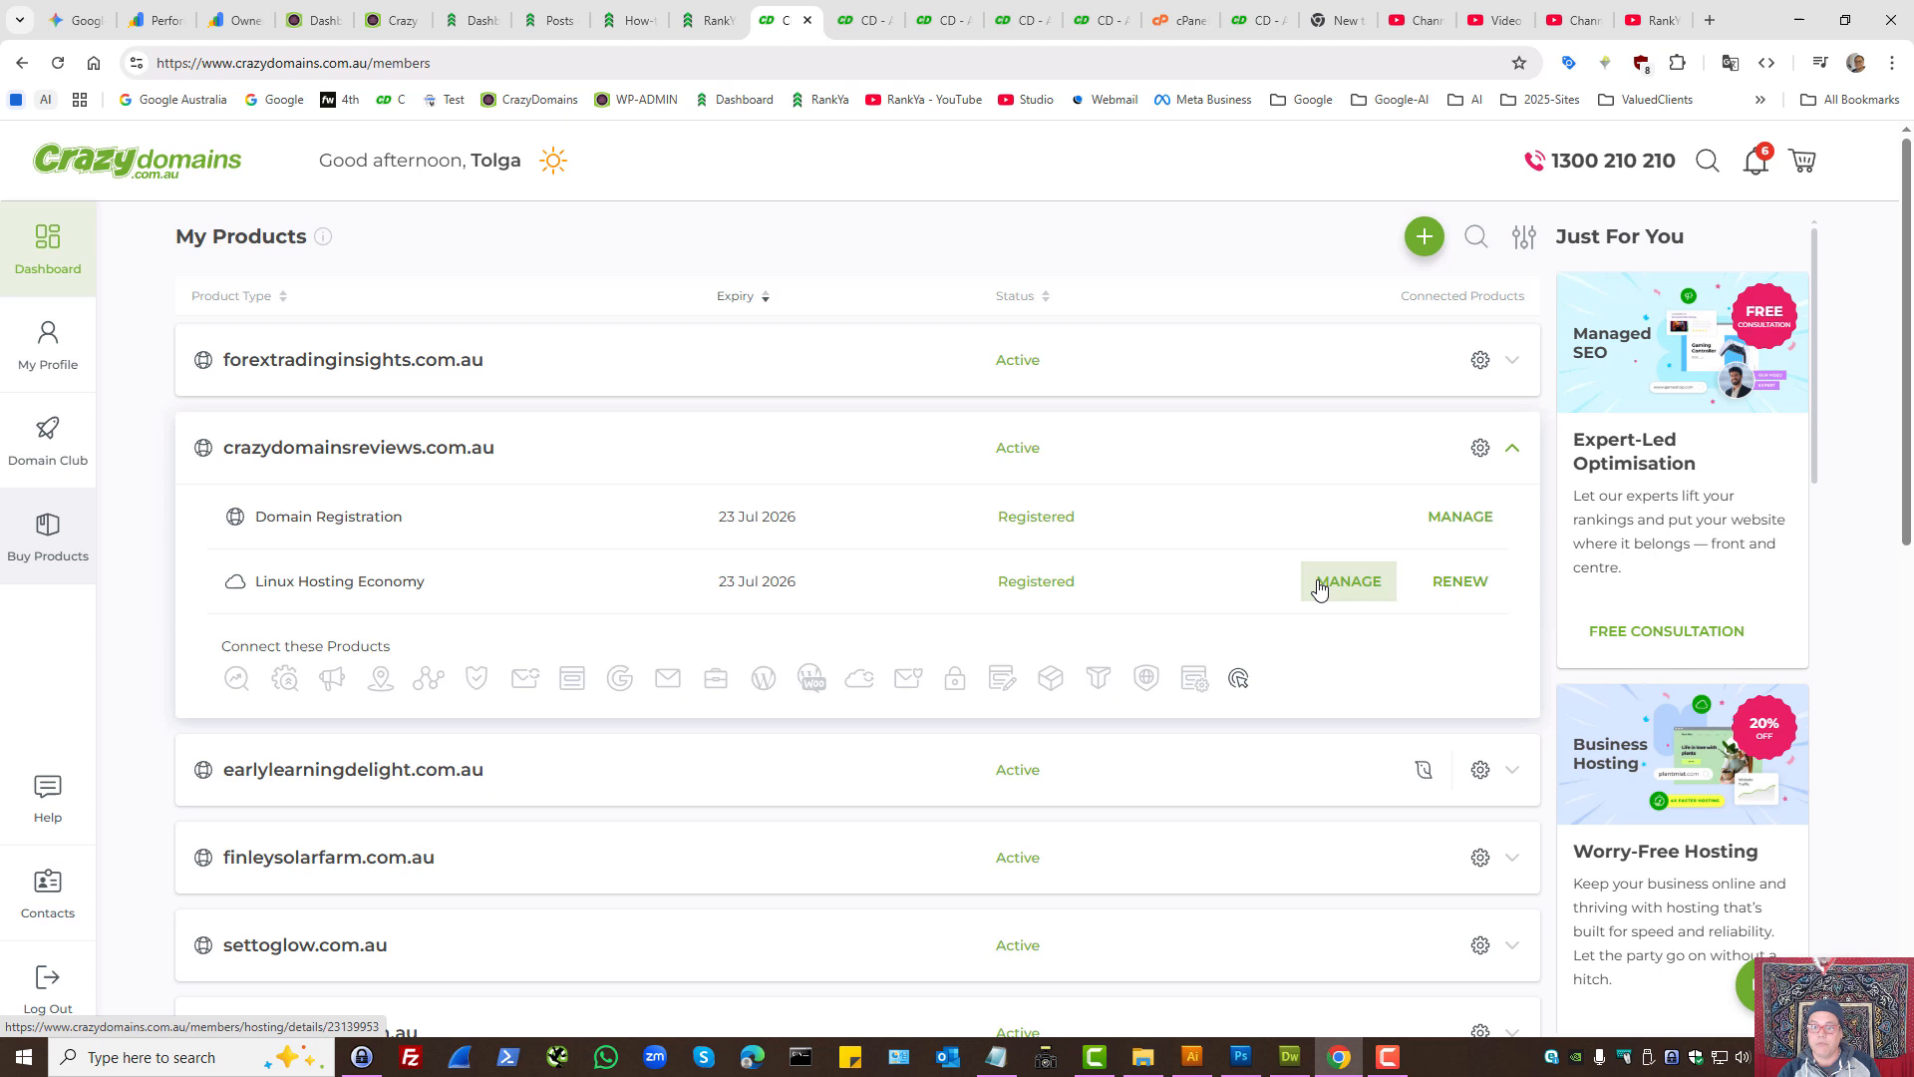
click(982, 14)
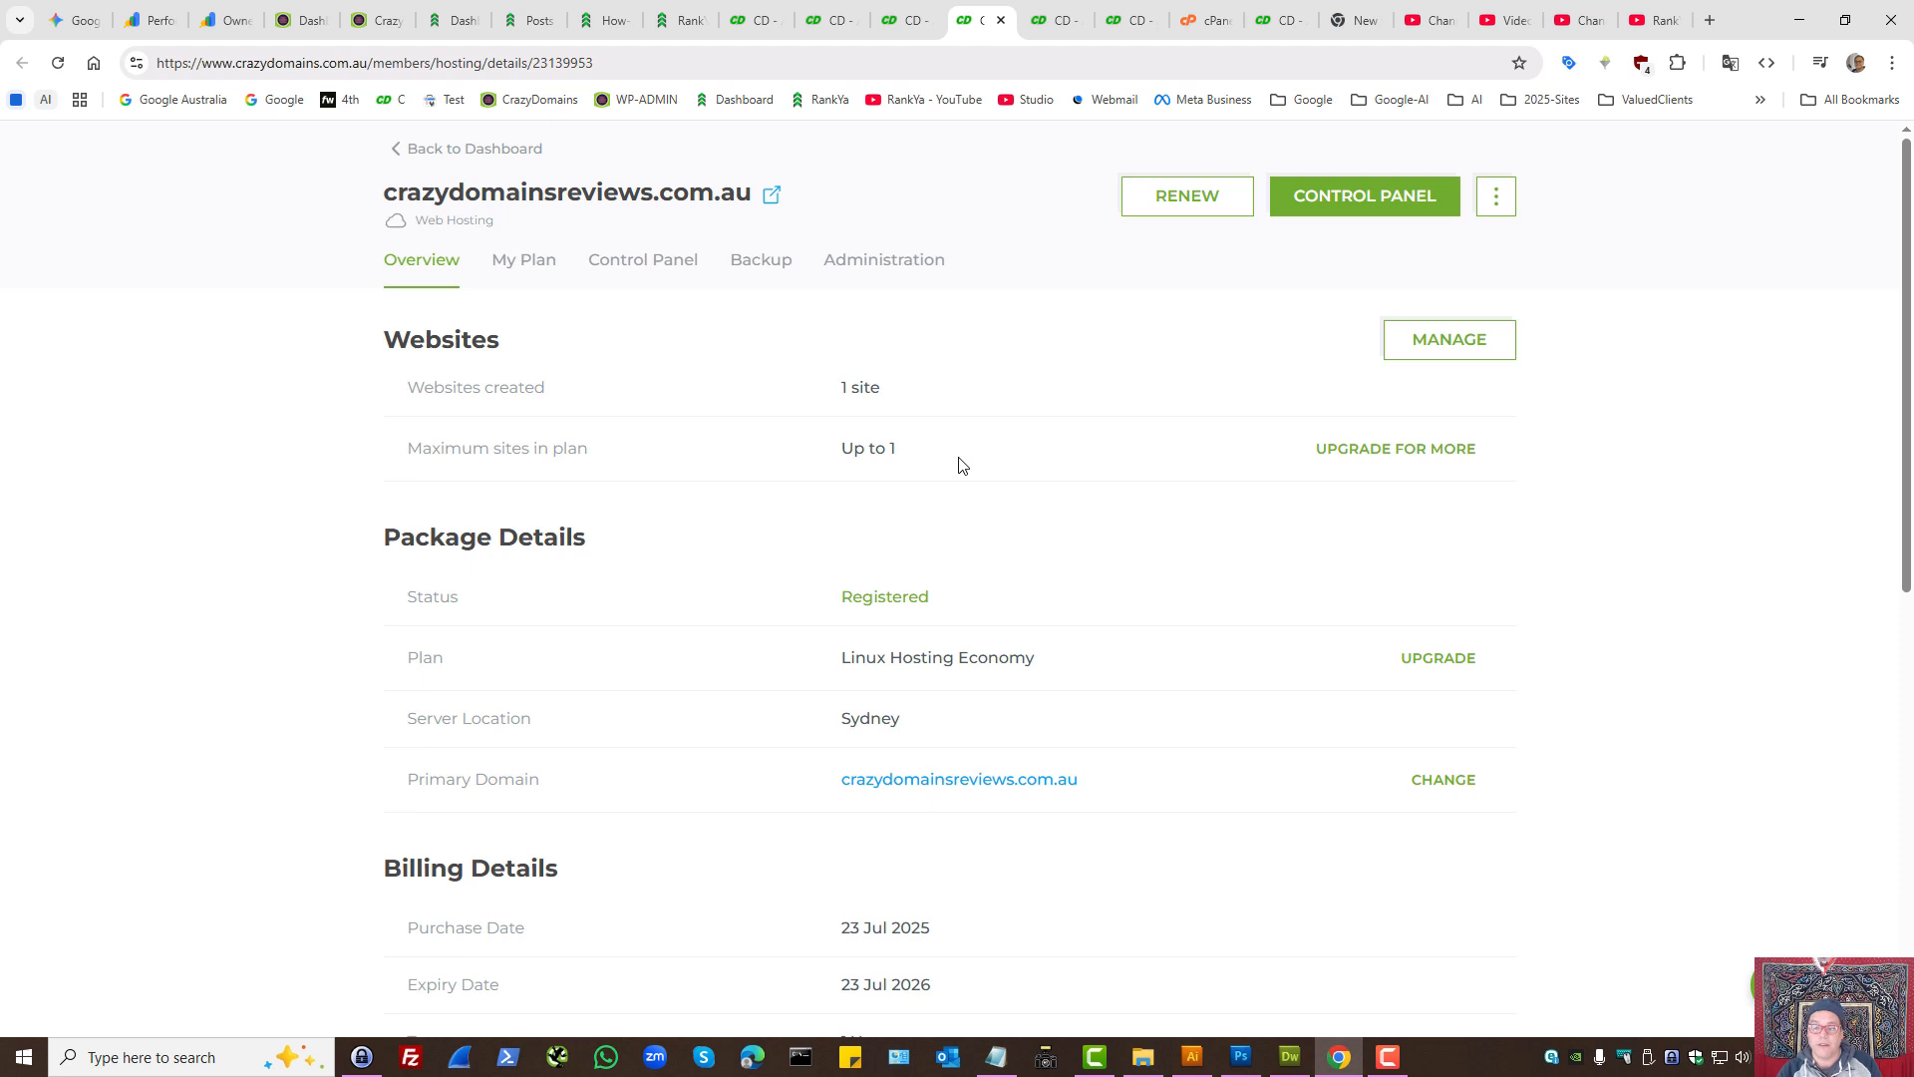
click(1371, 200)
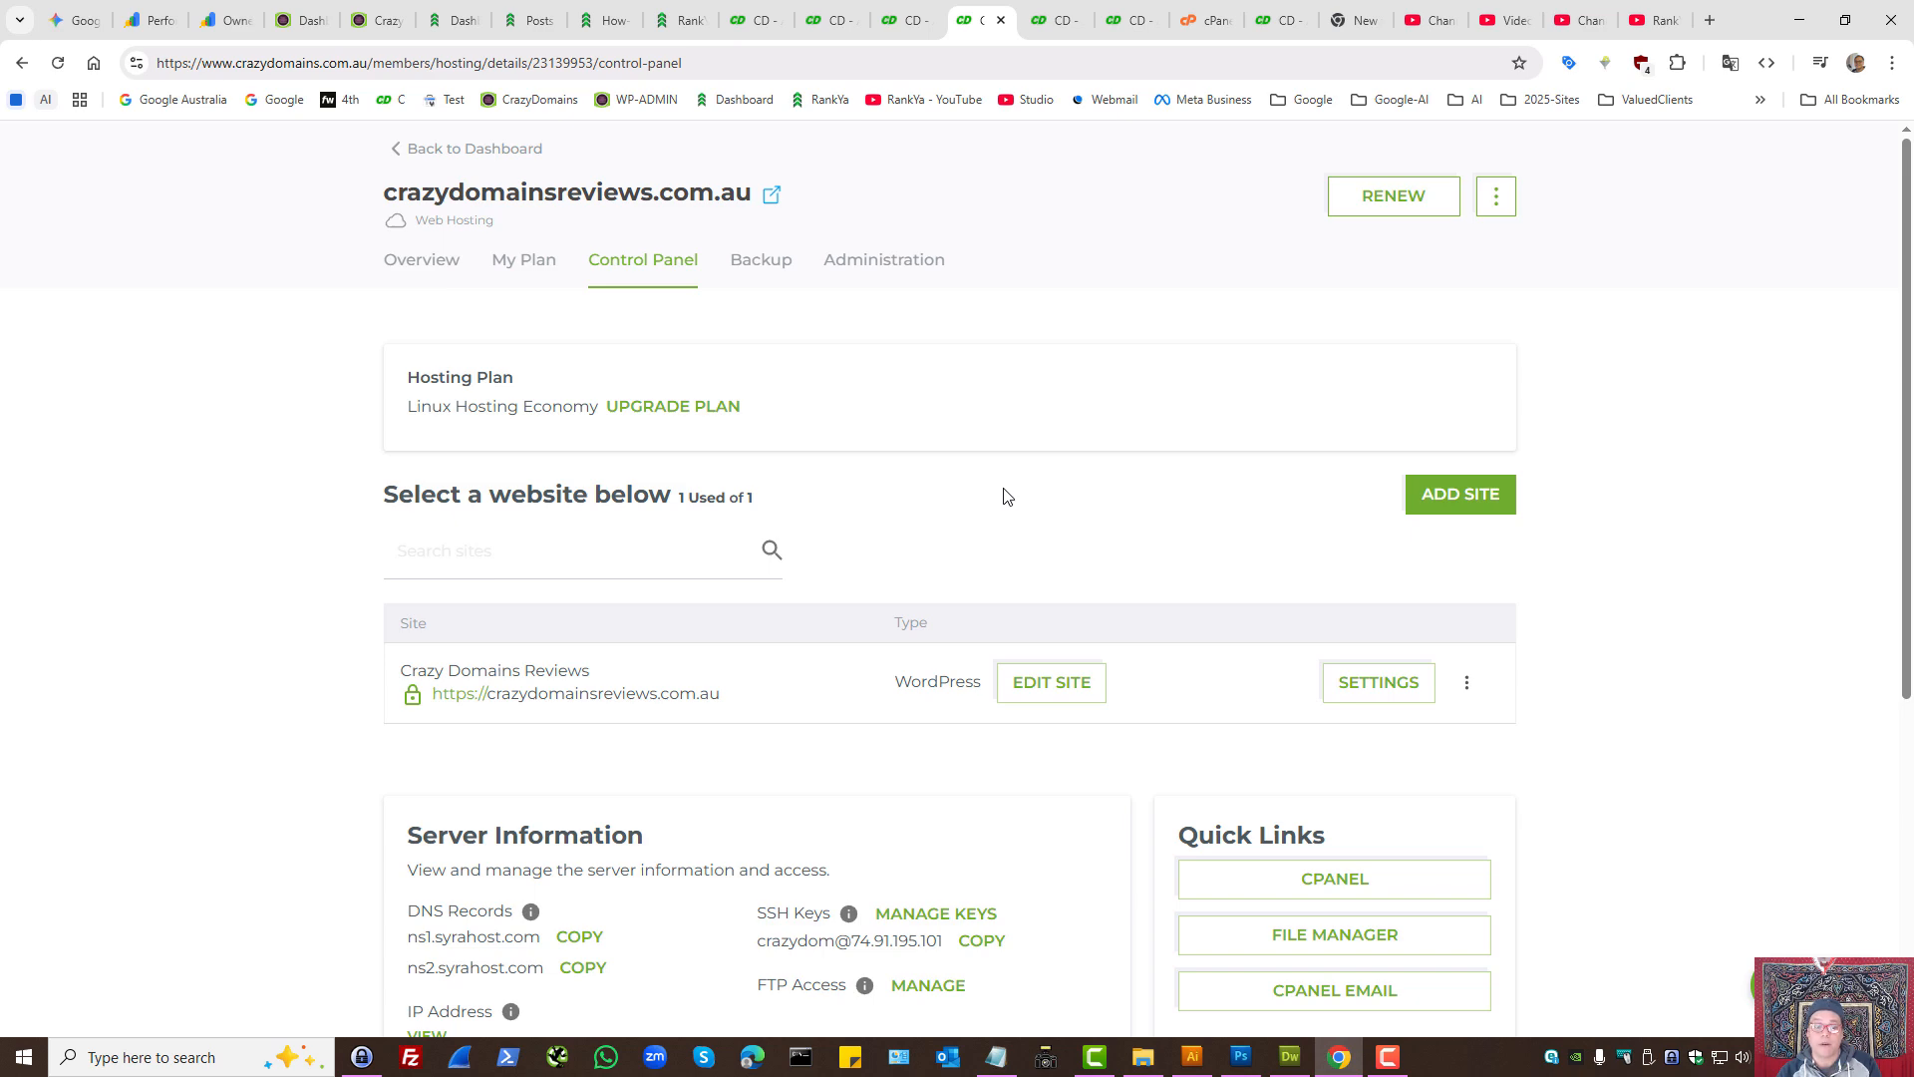
scroll(1004, 495, down, 3)
click(1304, 553)
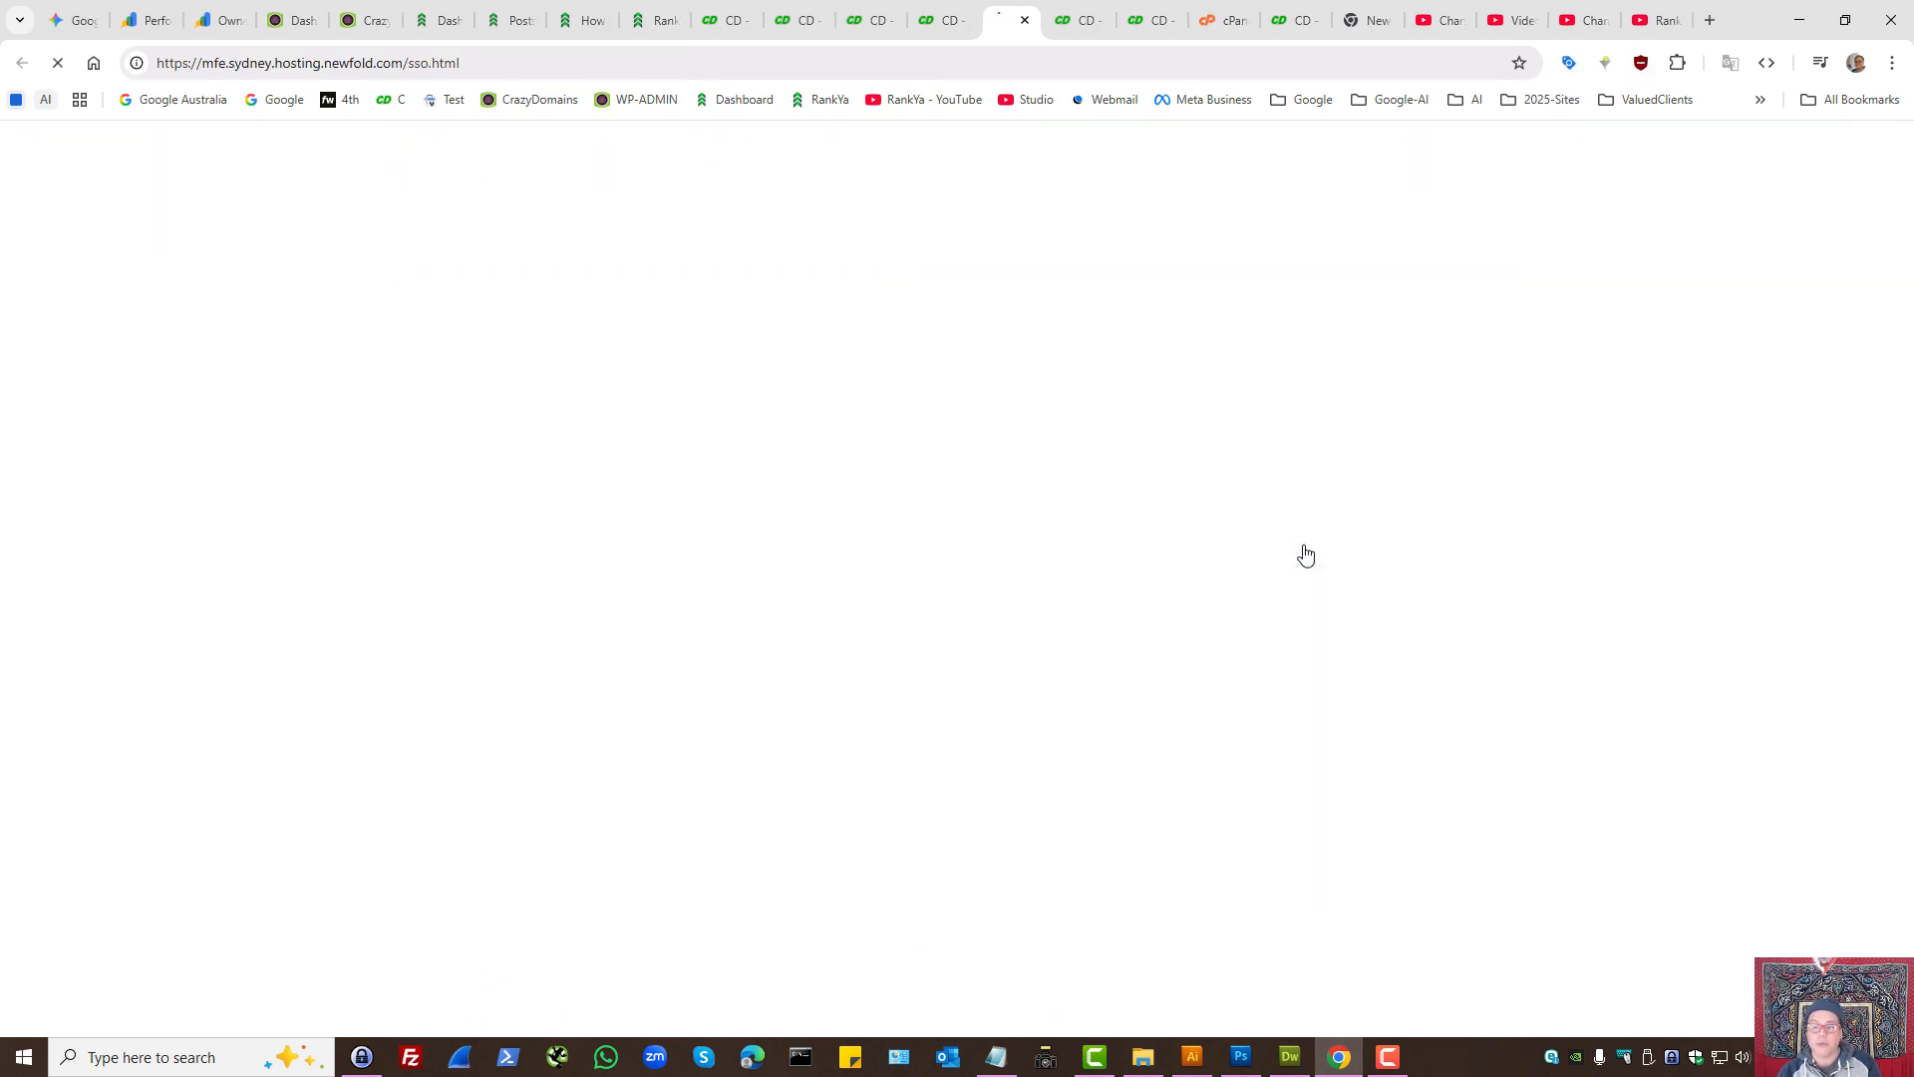
Step: Open the Zone Editor from the Domains tools in cPanel
scroll(1066, 588, down, 1)
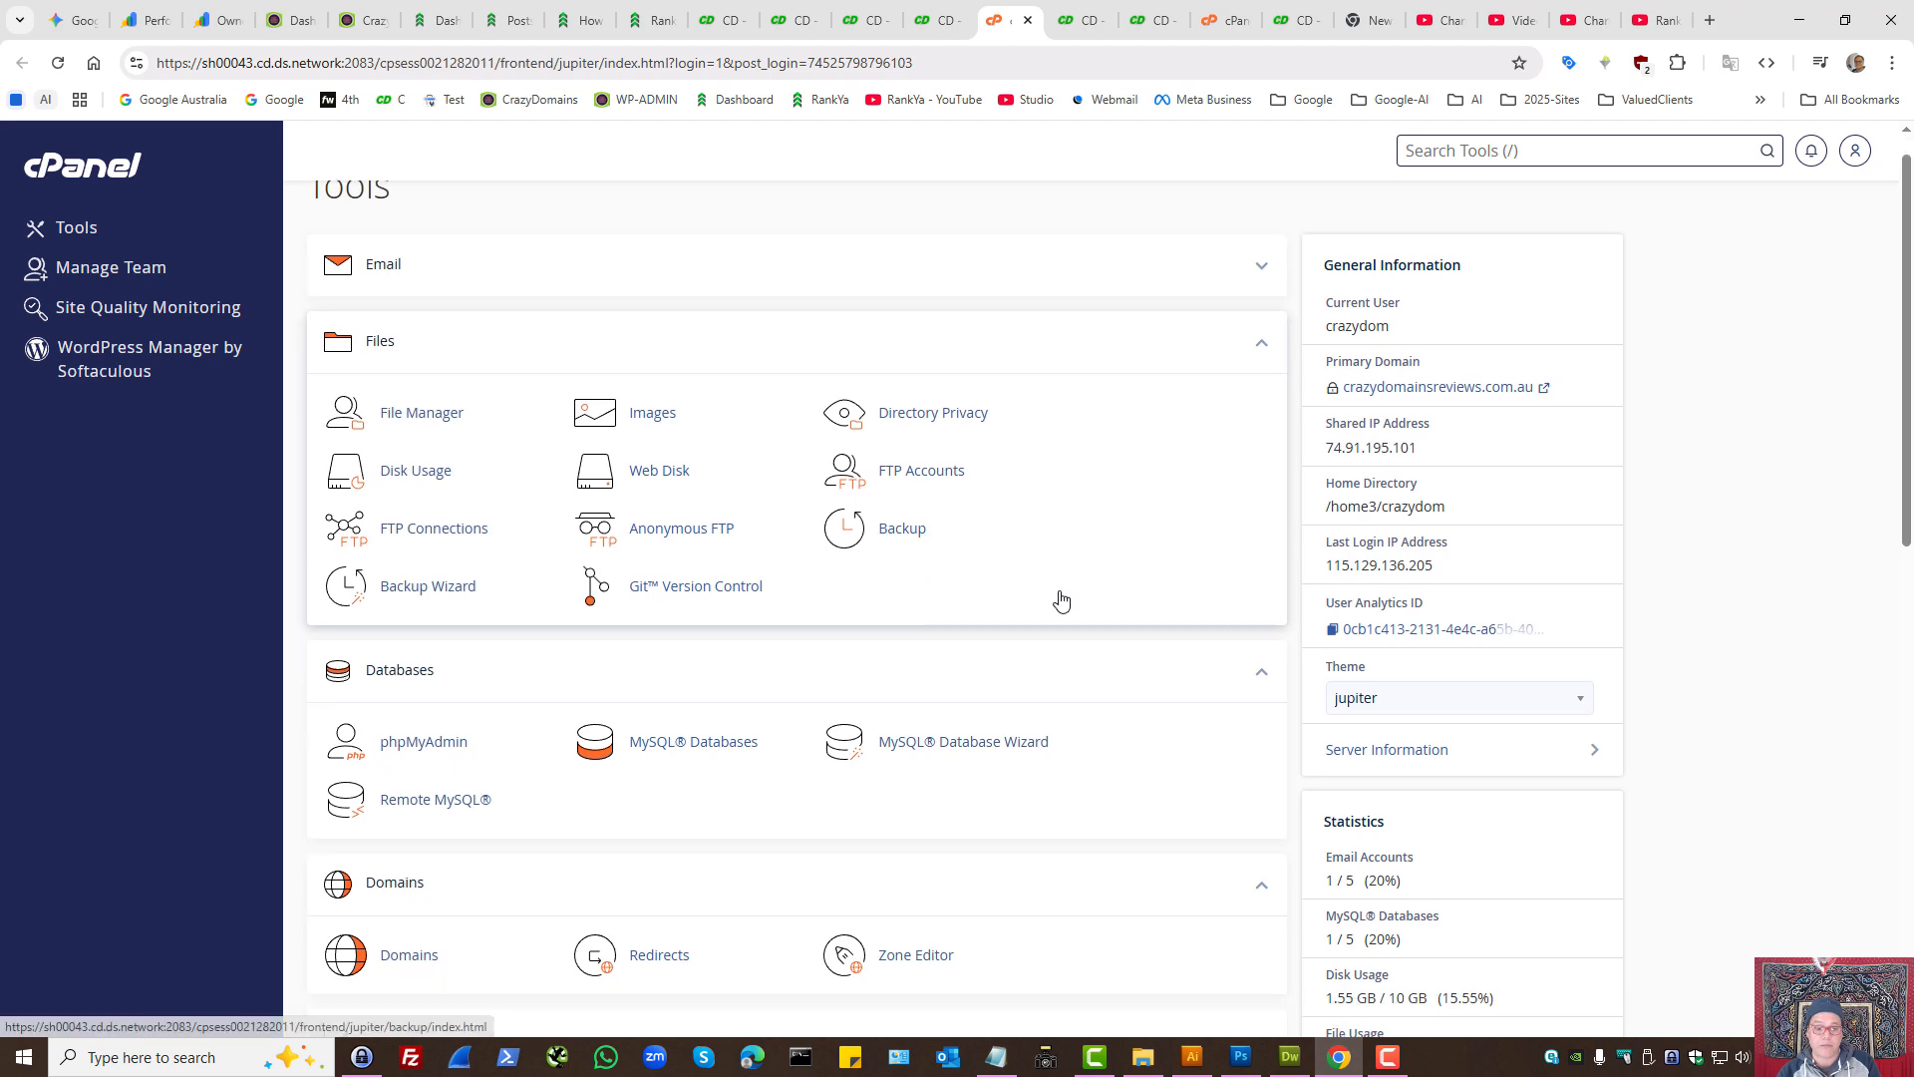
scroll(1061, 599, down, 3)
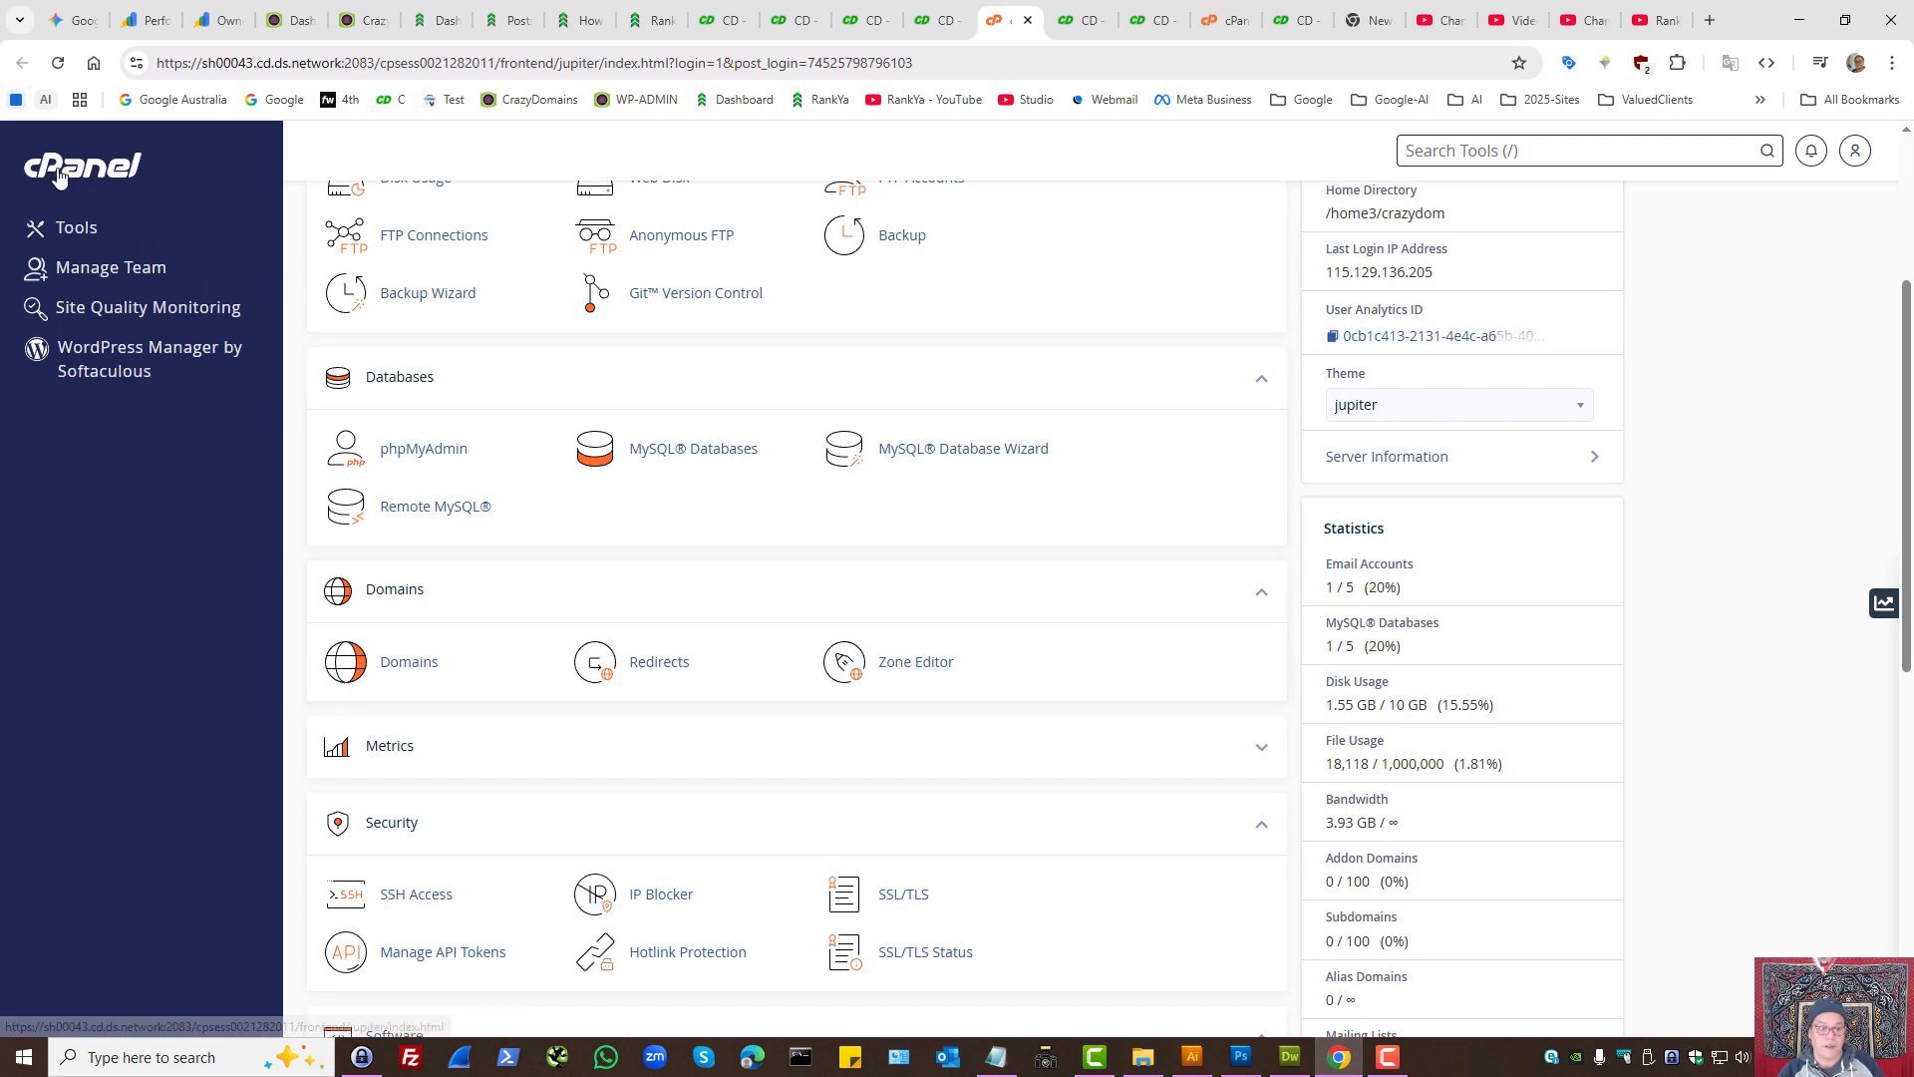
click(909, 665)
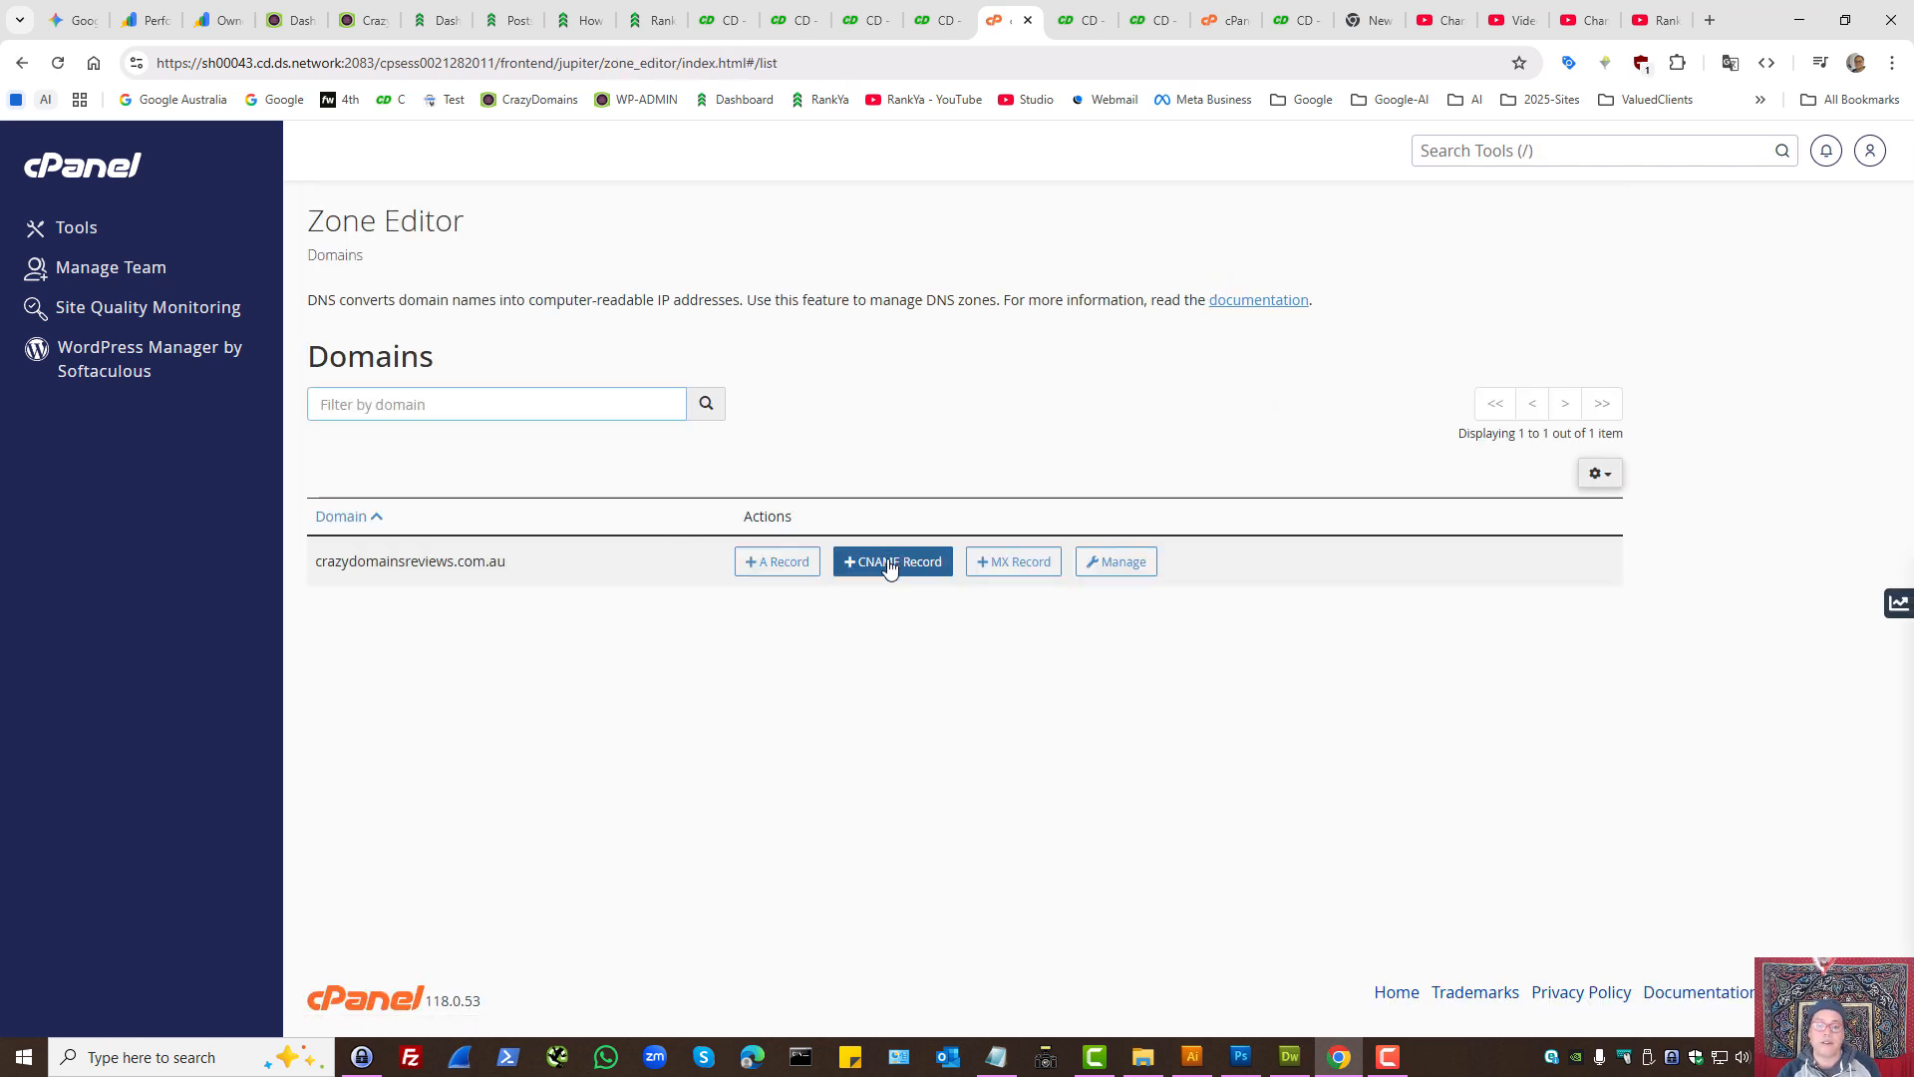
Step: Fill in a CNAME record for crazydomainsreviews.com.au with the NAME value noted in Notepad and CNAME rankya.com, and cancel it
click(890, 564)
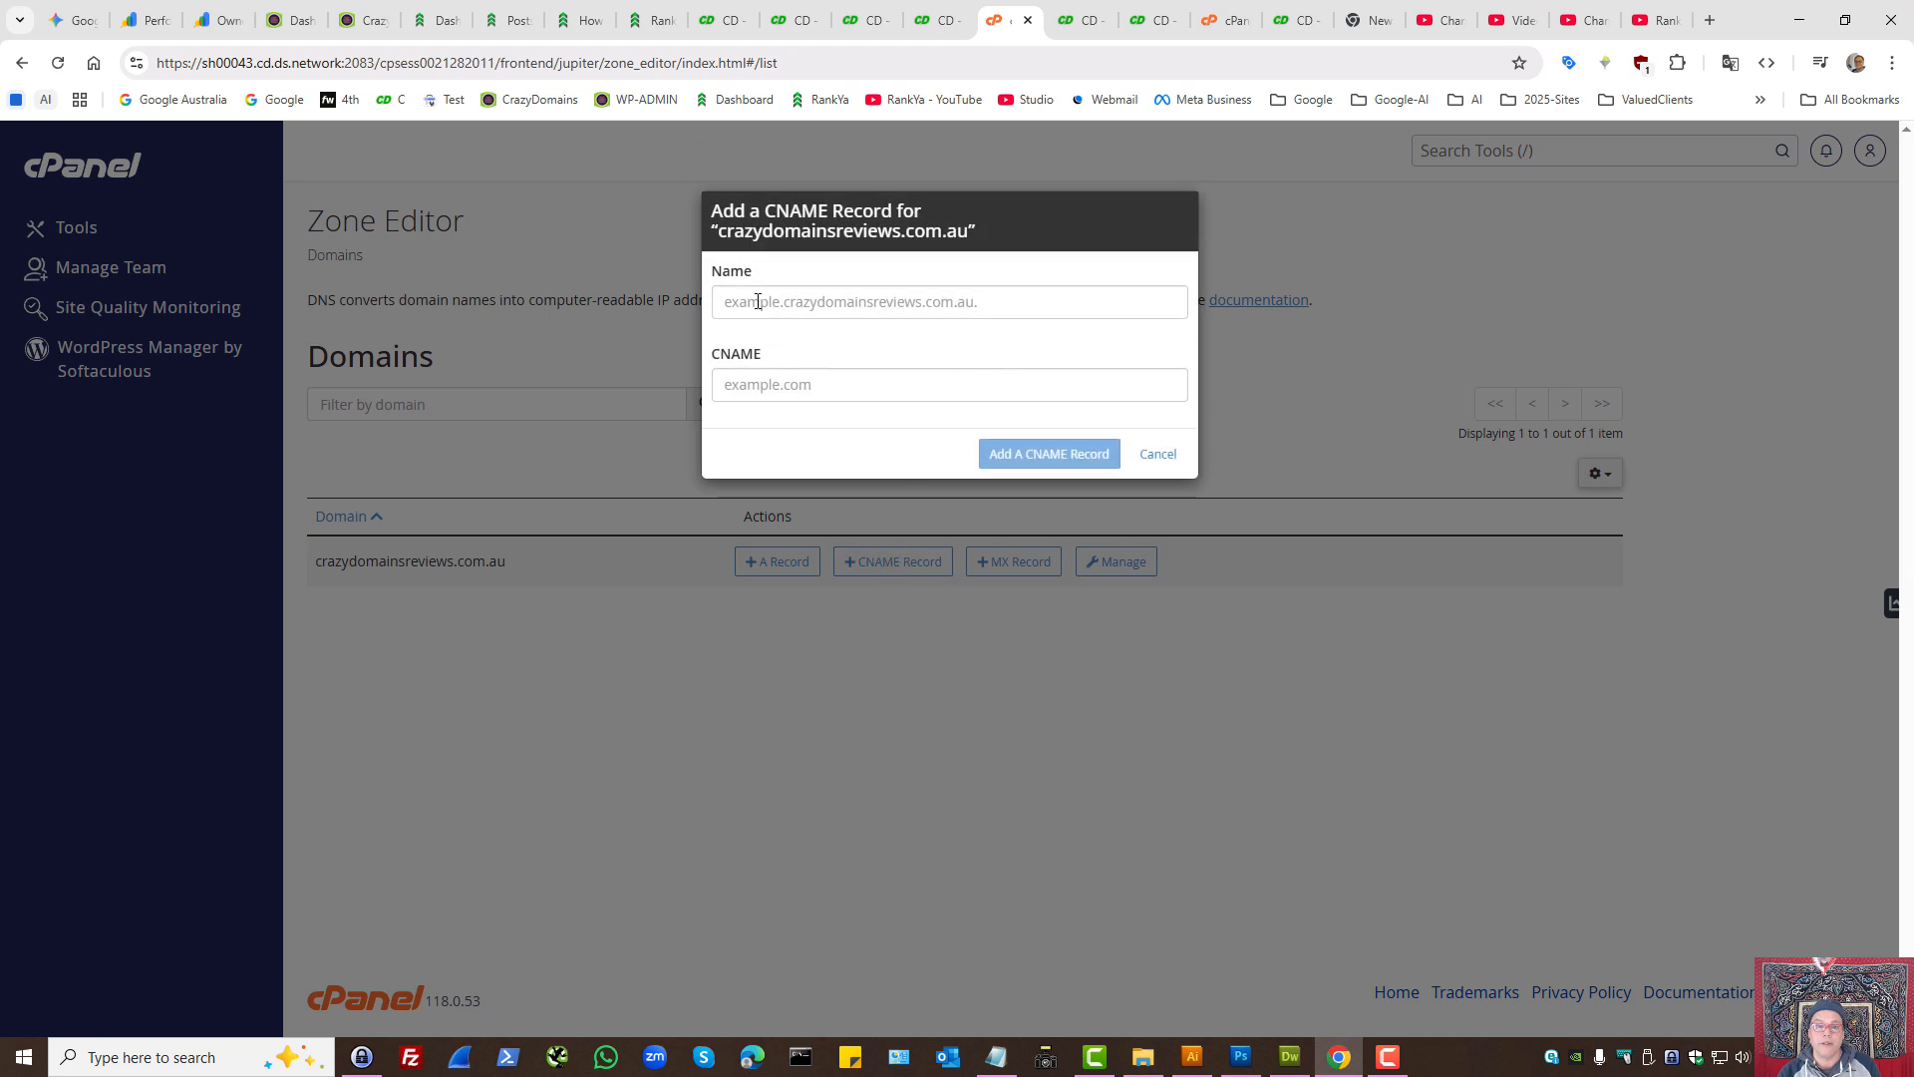
click(758, 301)
click(752, 399)
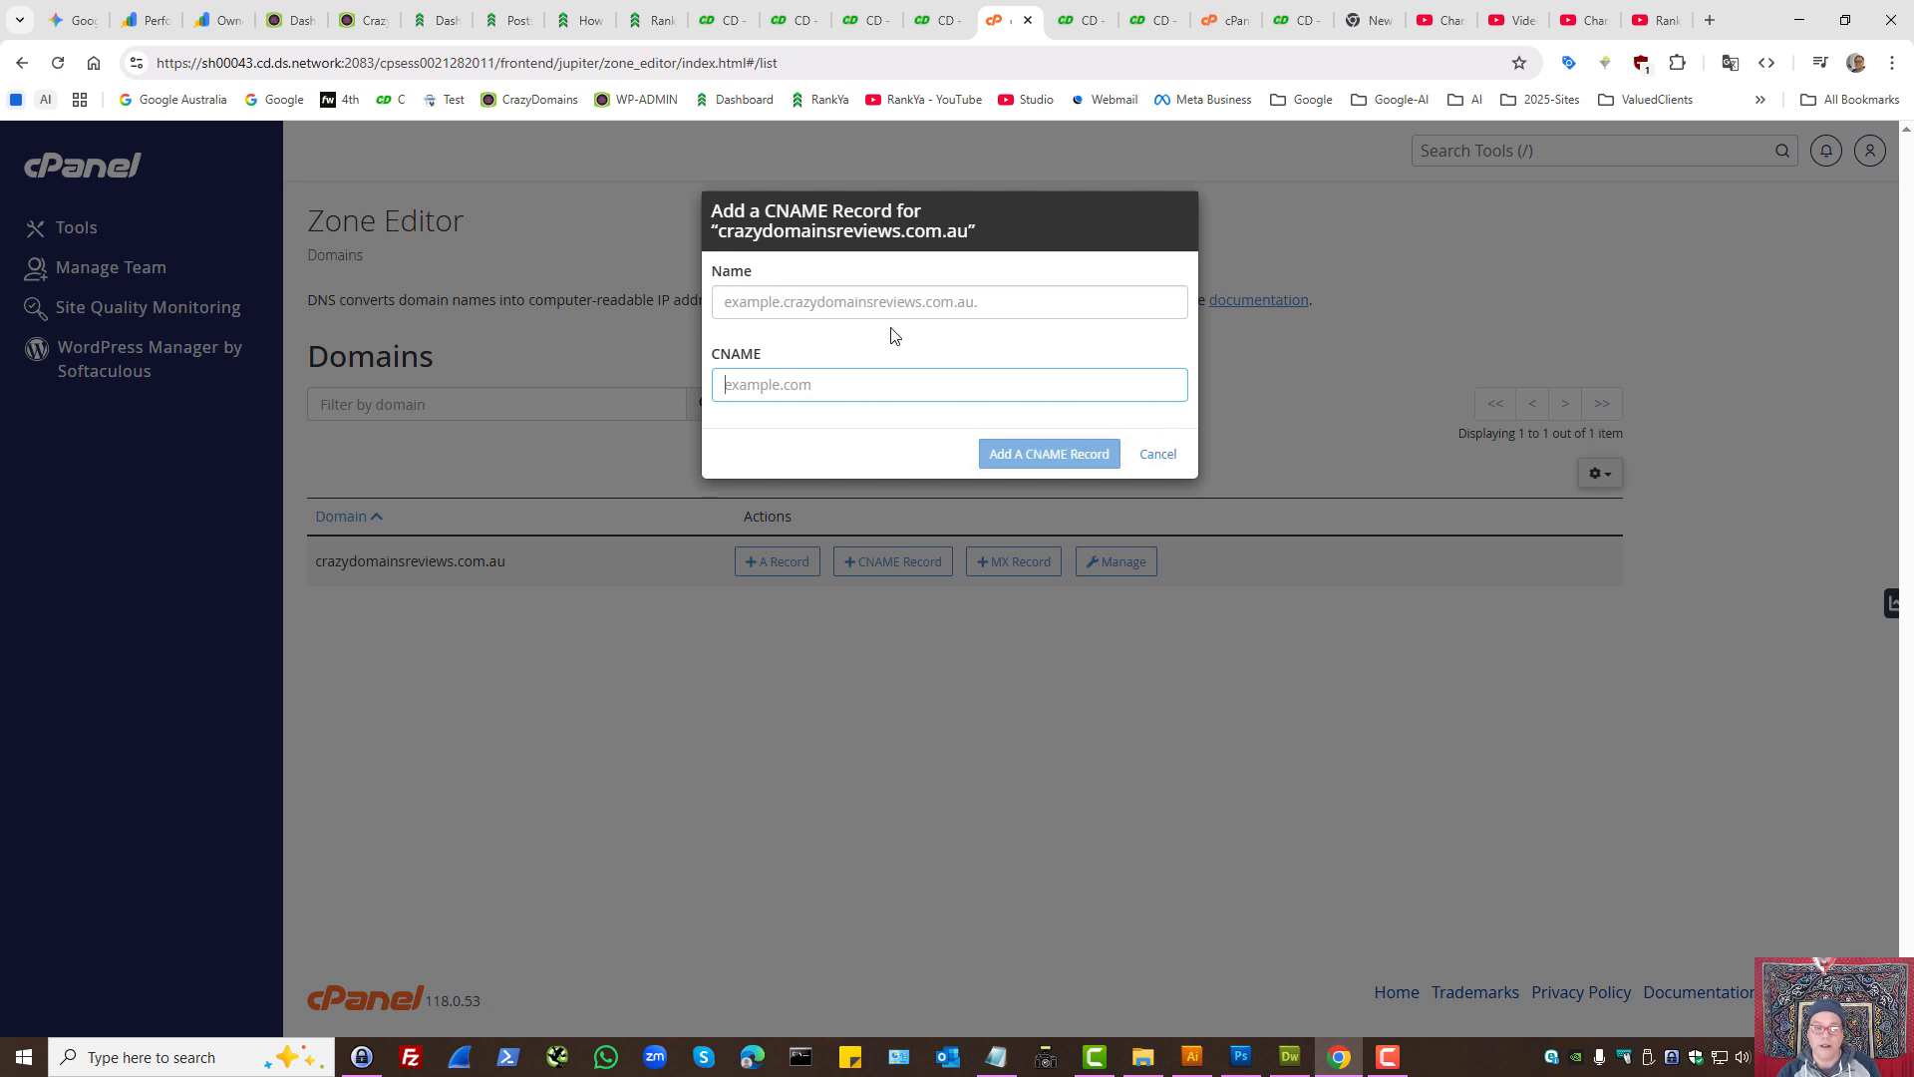
click(996, 1055)
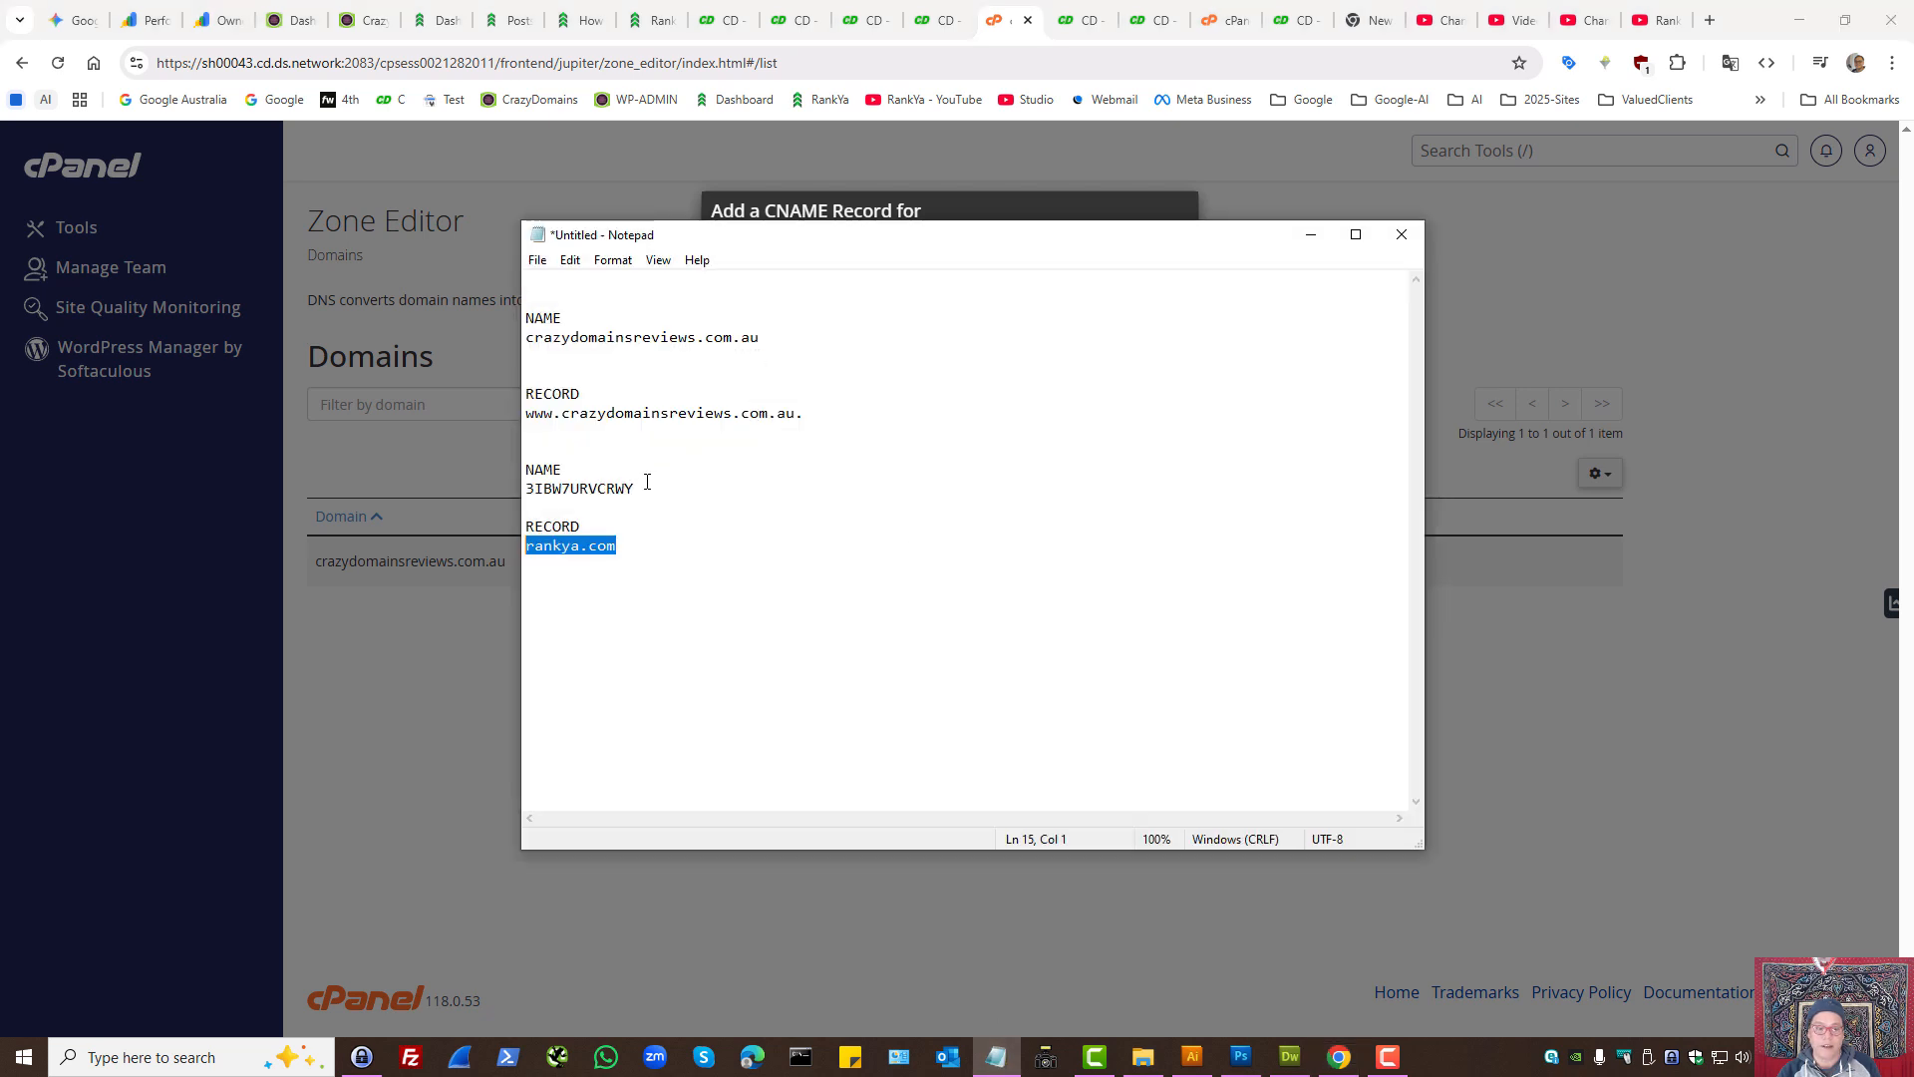
drag(636, 488, 507, 492)
key(ctrl+c)
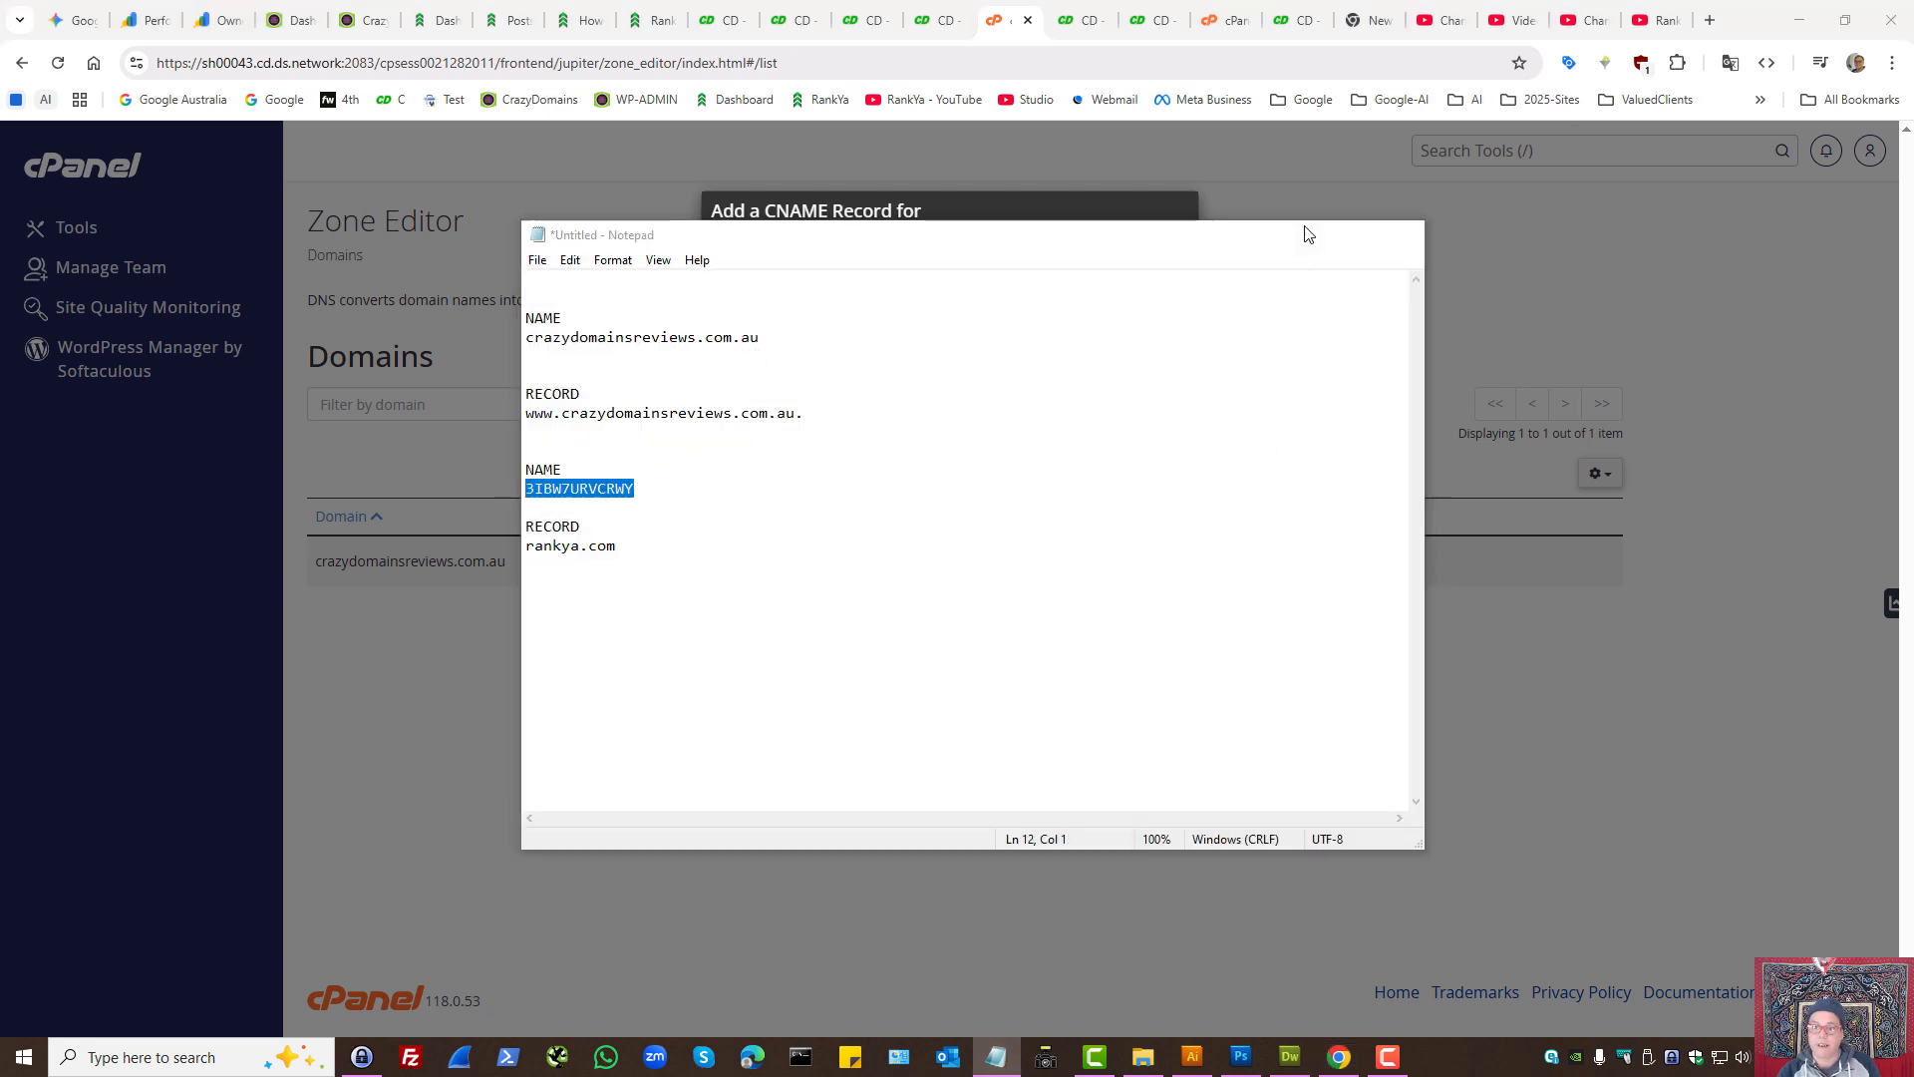
click(1311, 235)
click(783, 296)
key(ctrl+v)
key(Tab)
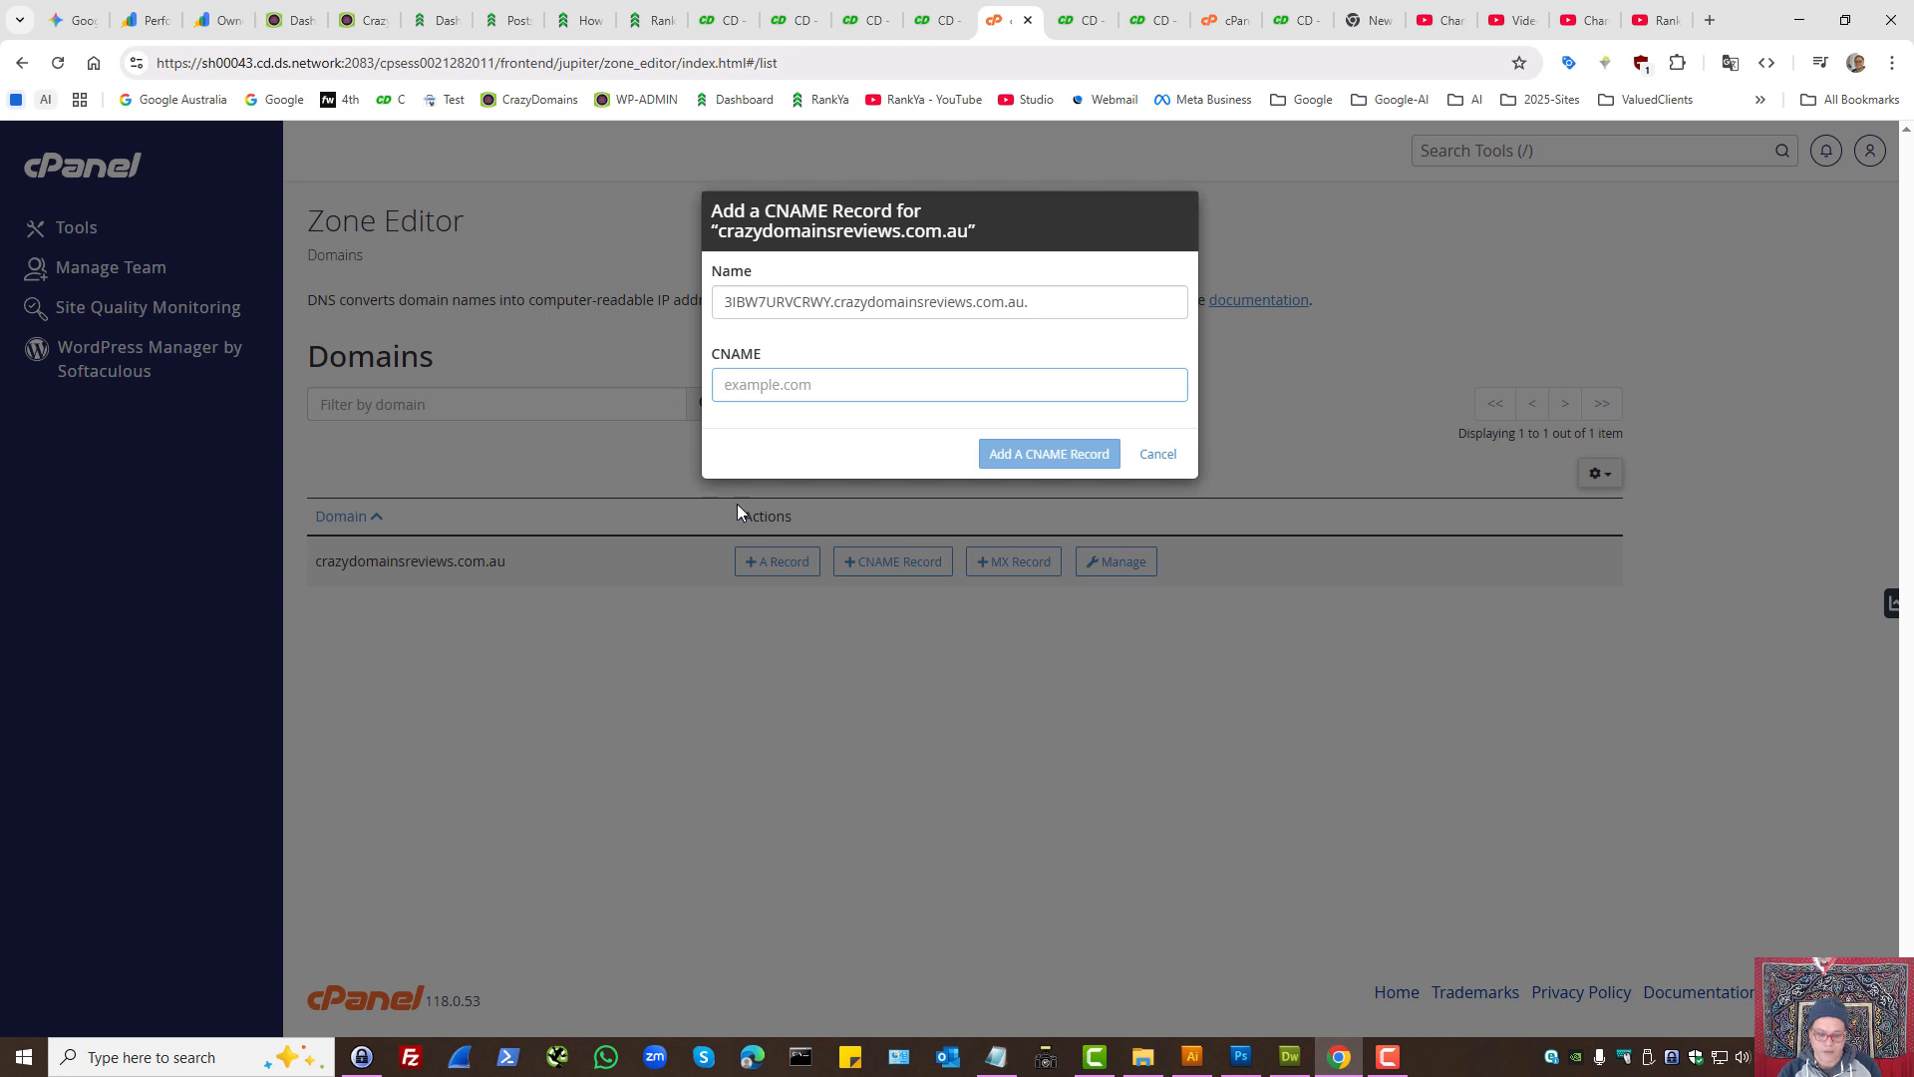
text(rankya.com)
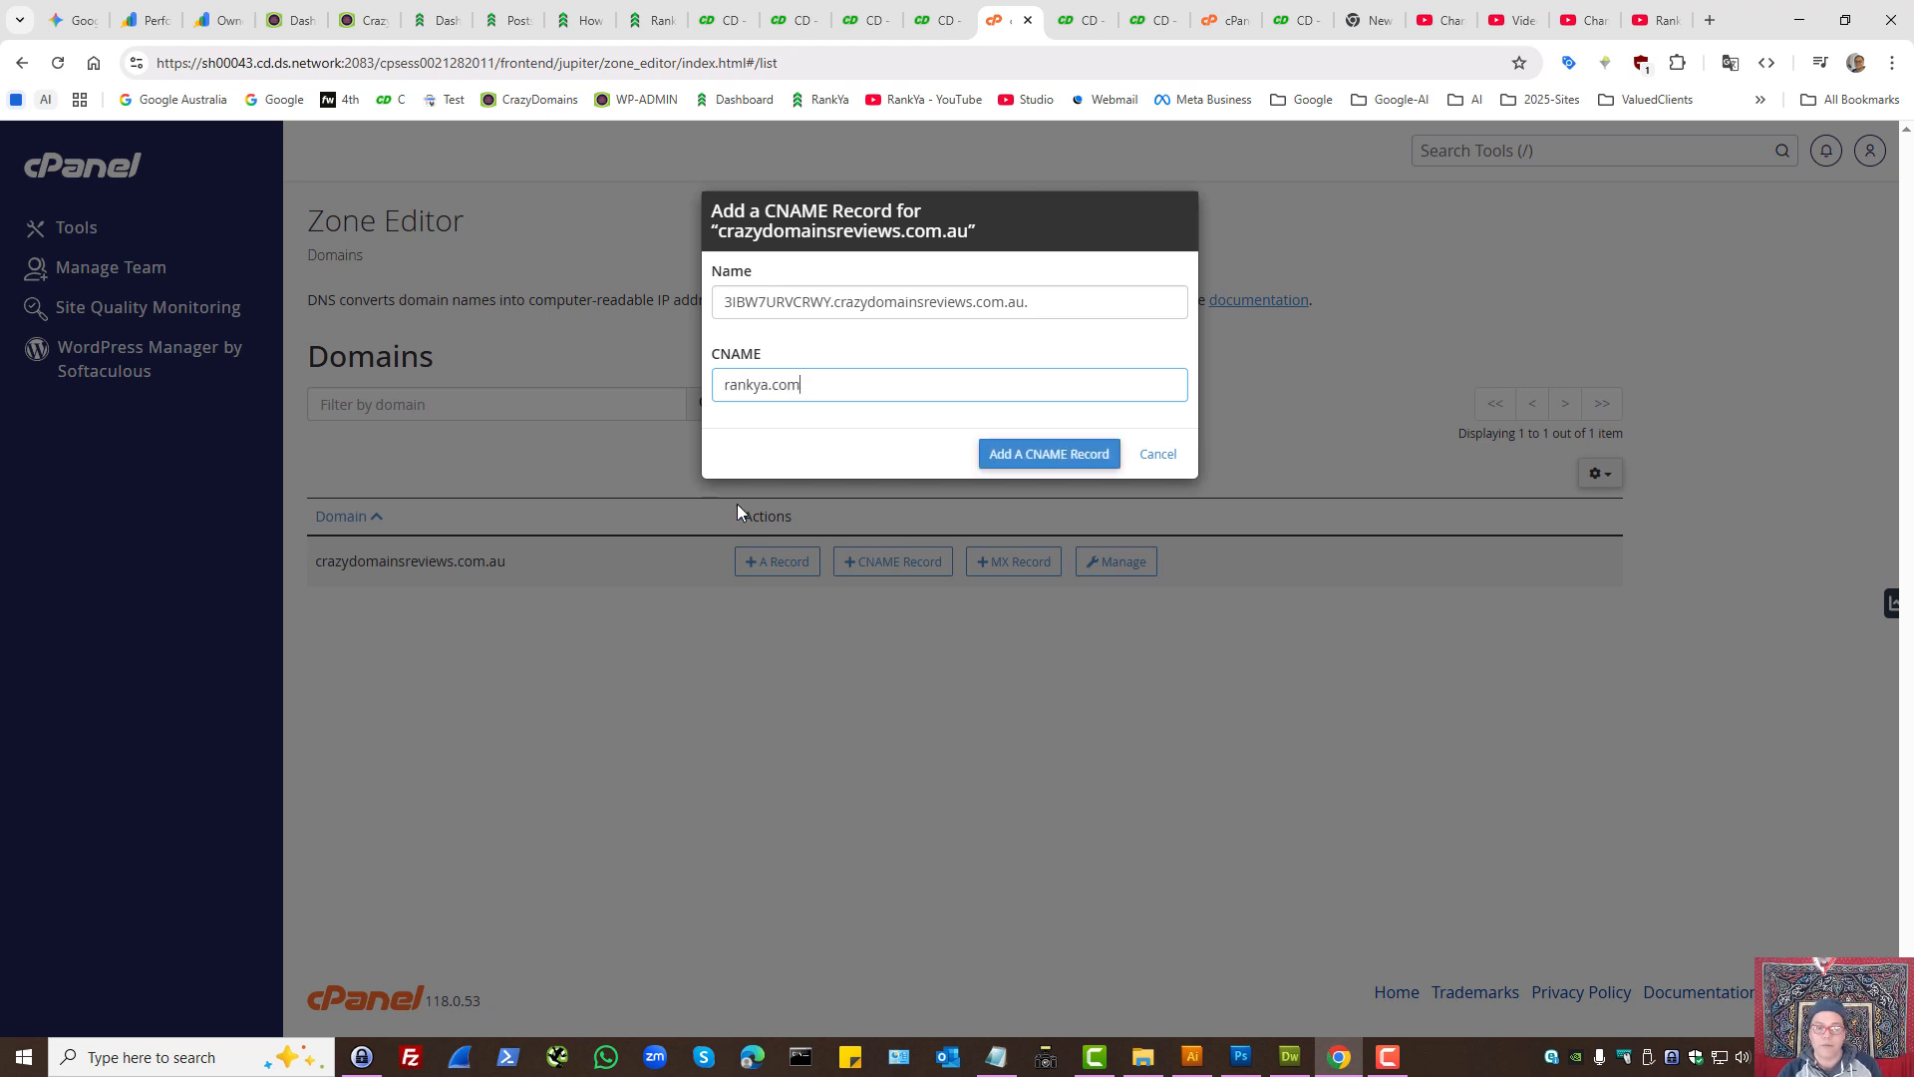
click(1147, 457)
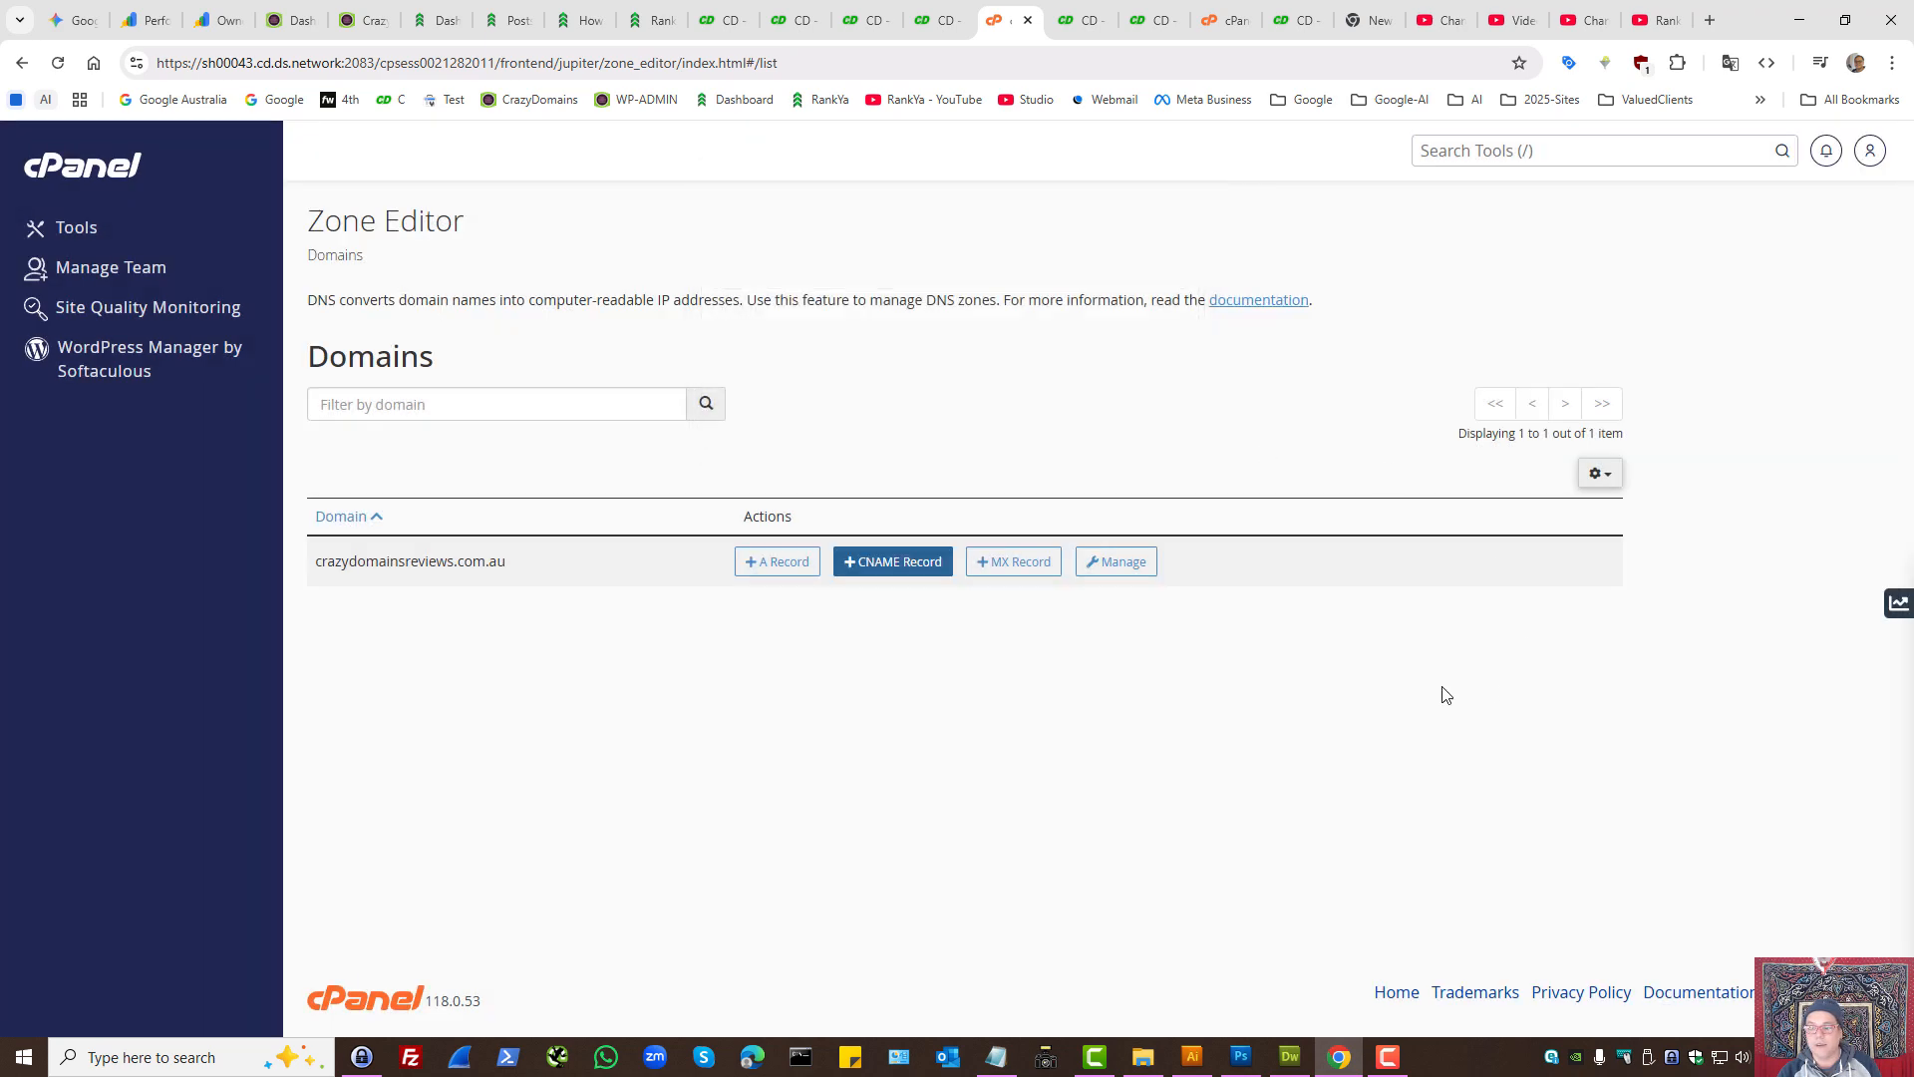
Step: Open the full list of zone records for crazydomainsreviews.com.au in the Zone Editor
click(1147, 560)
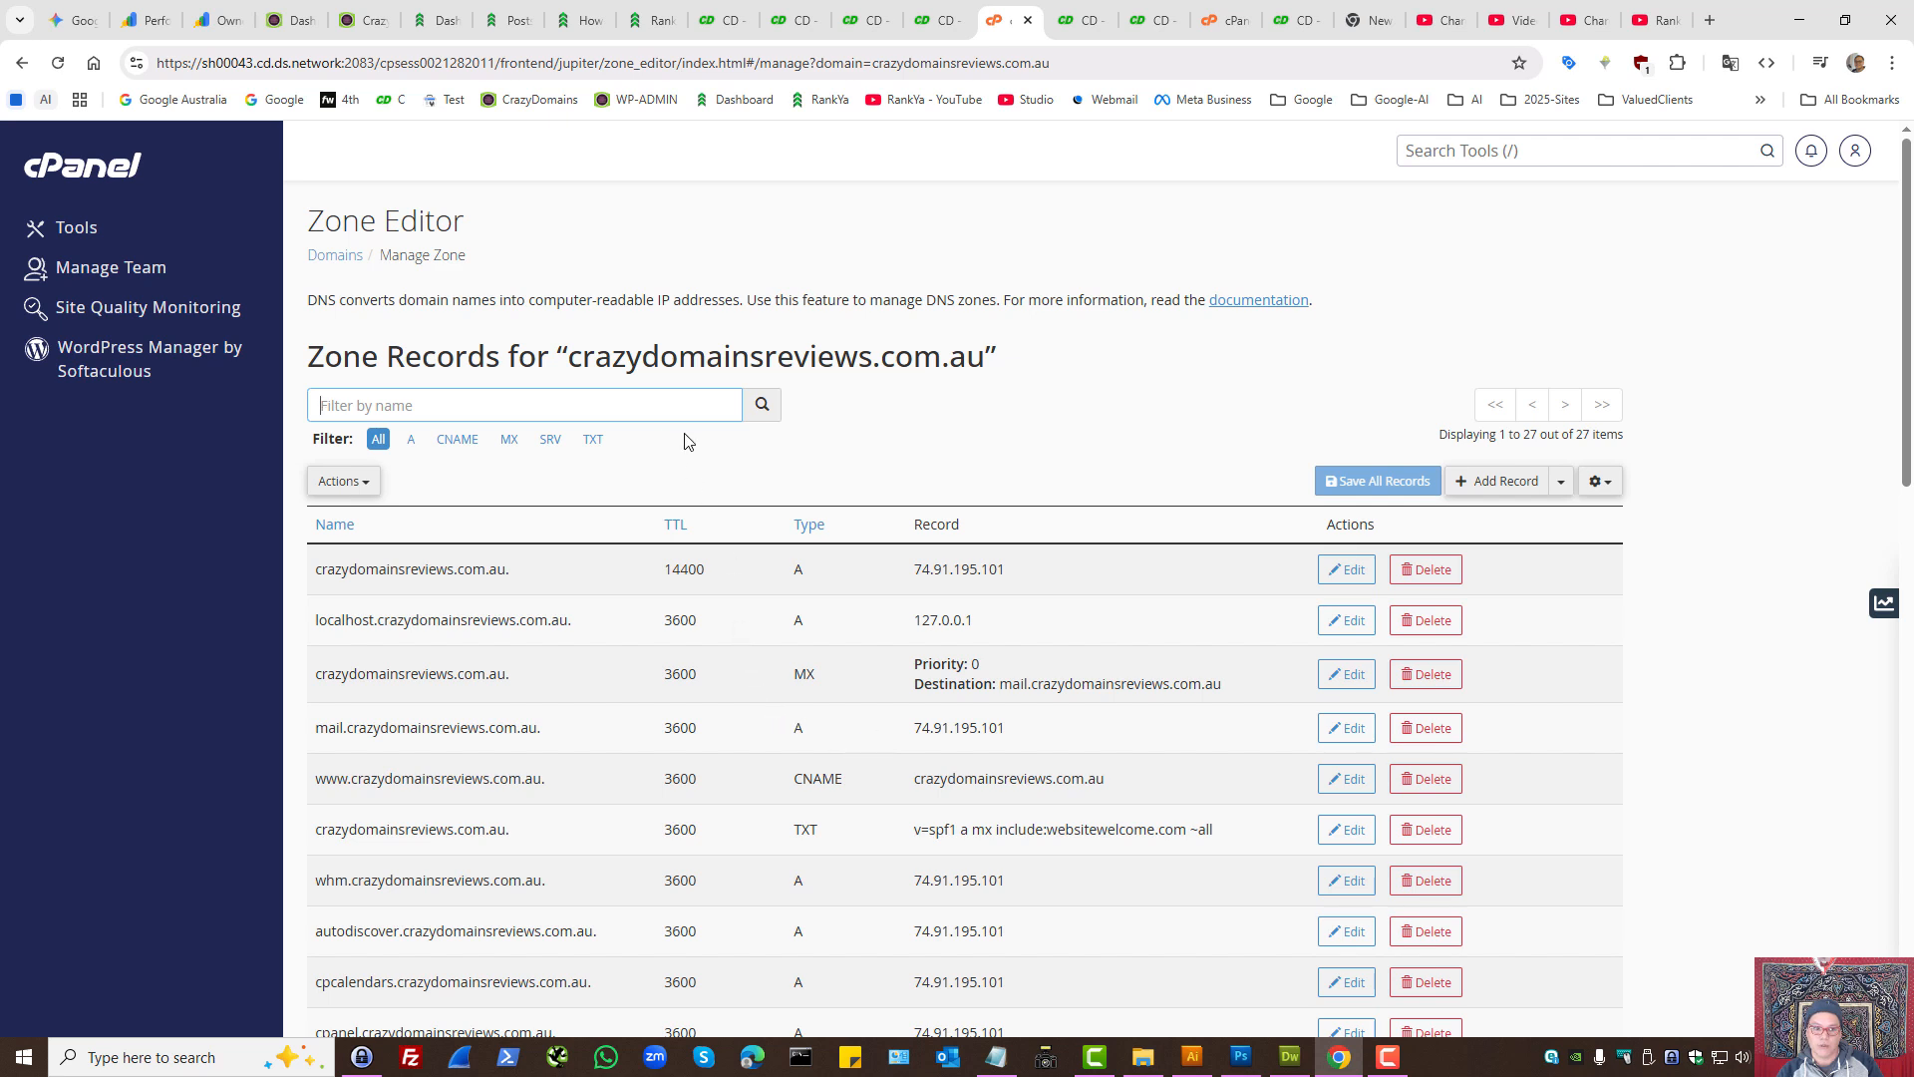
drag(576, 360, 982, 356)
click(1114, 450)
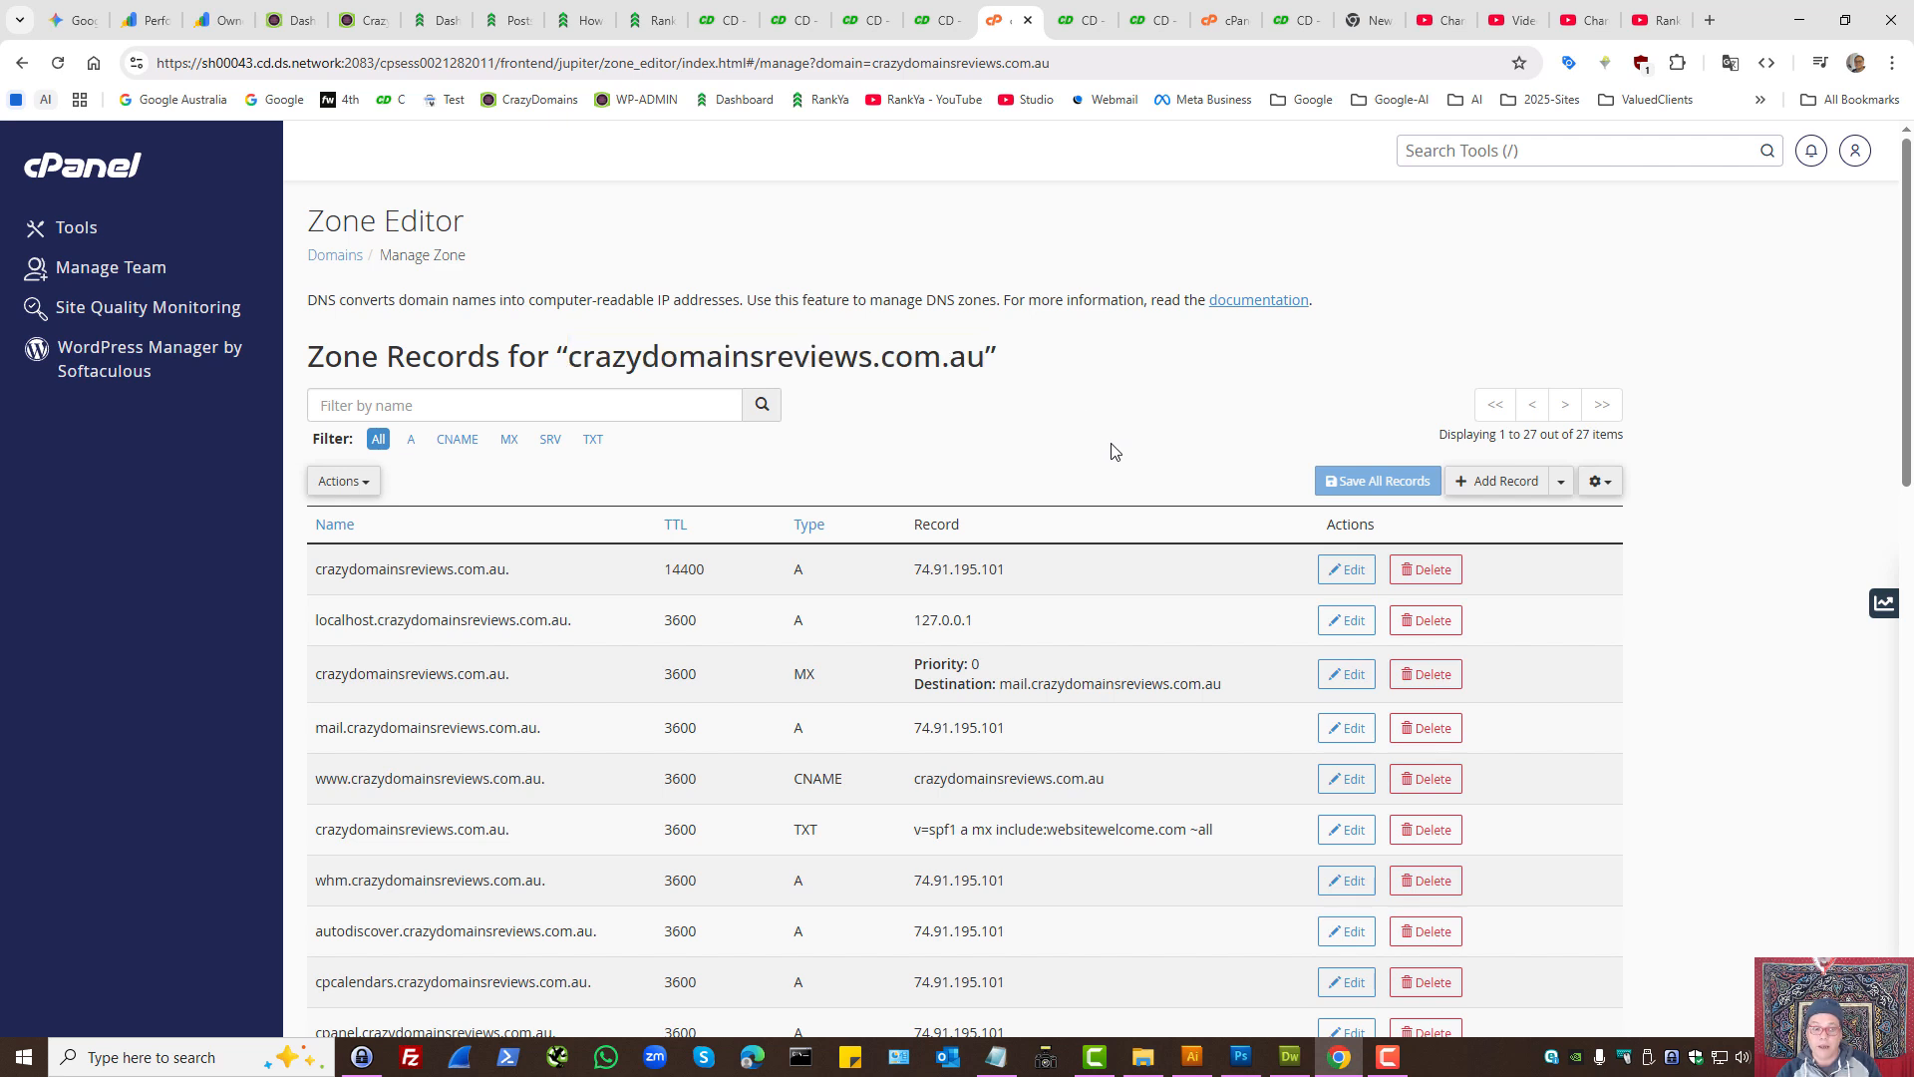
Step: Add a new CNAME record to the crazydomainsreviews.com.au zone and fill its name with the NAME value noted in Notepad
click(1561, 486)
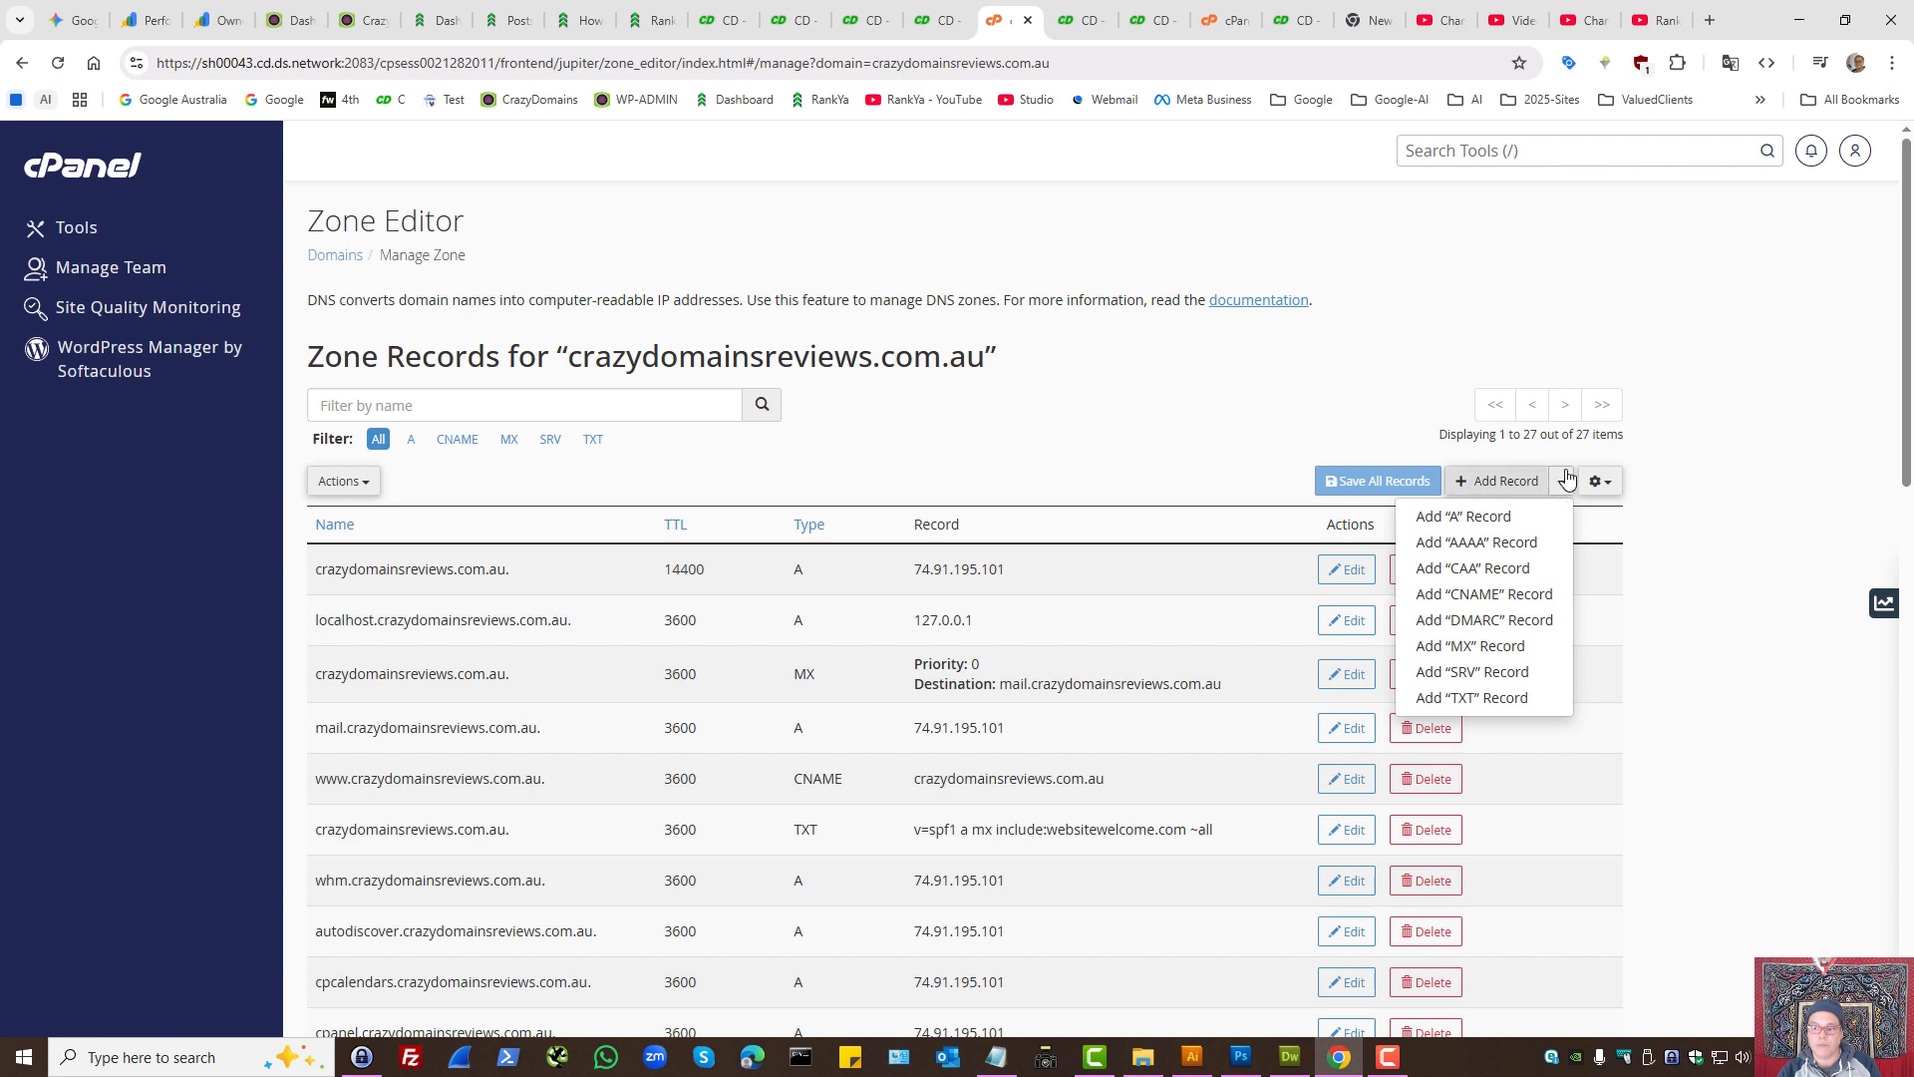
click(1468, 594)
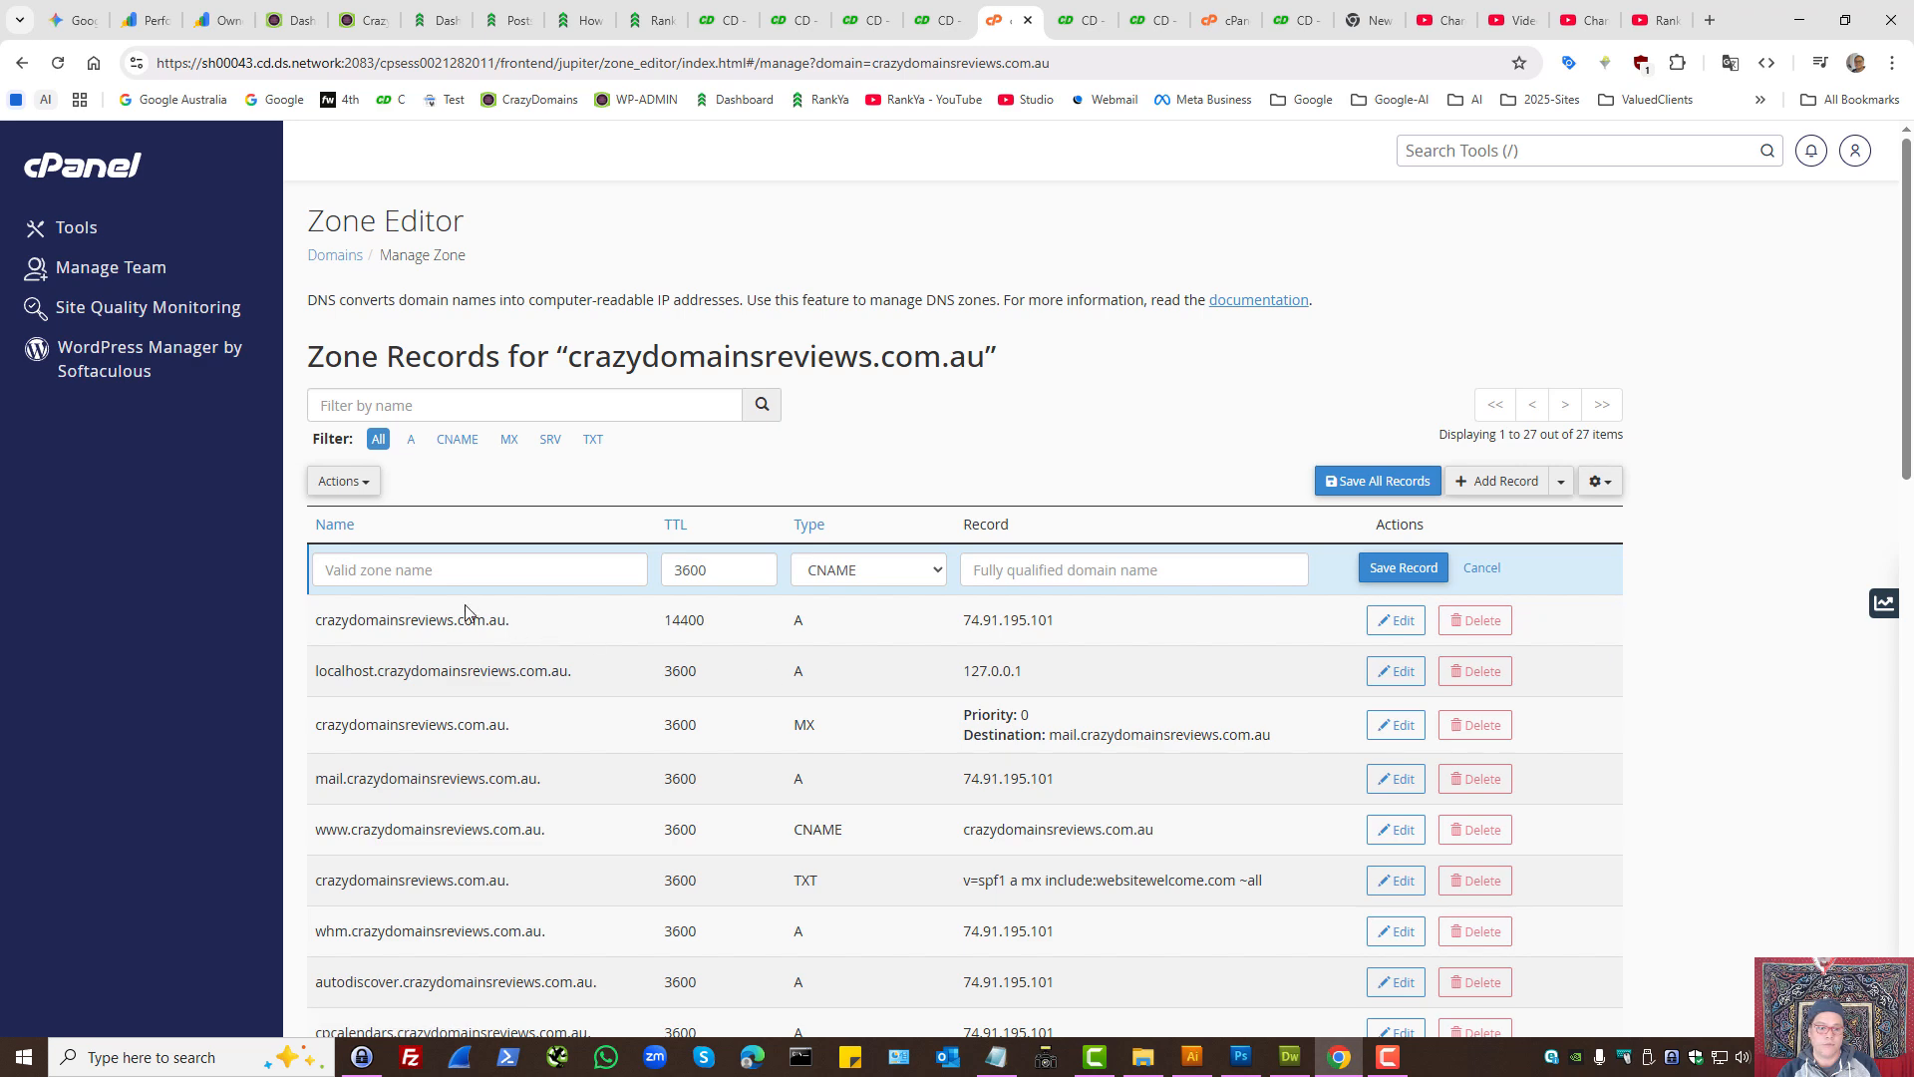
click(995, 1057)
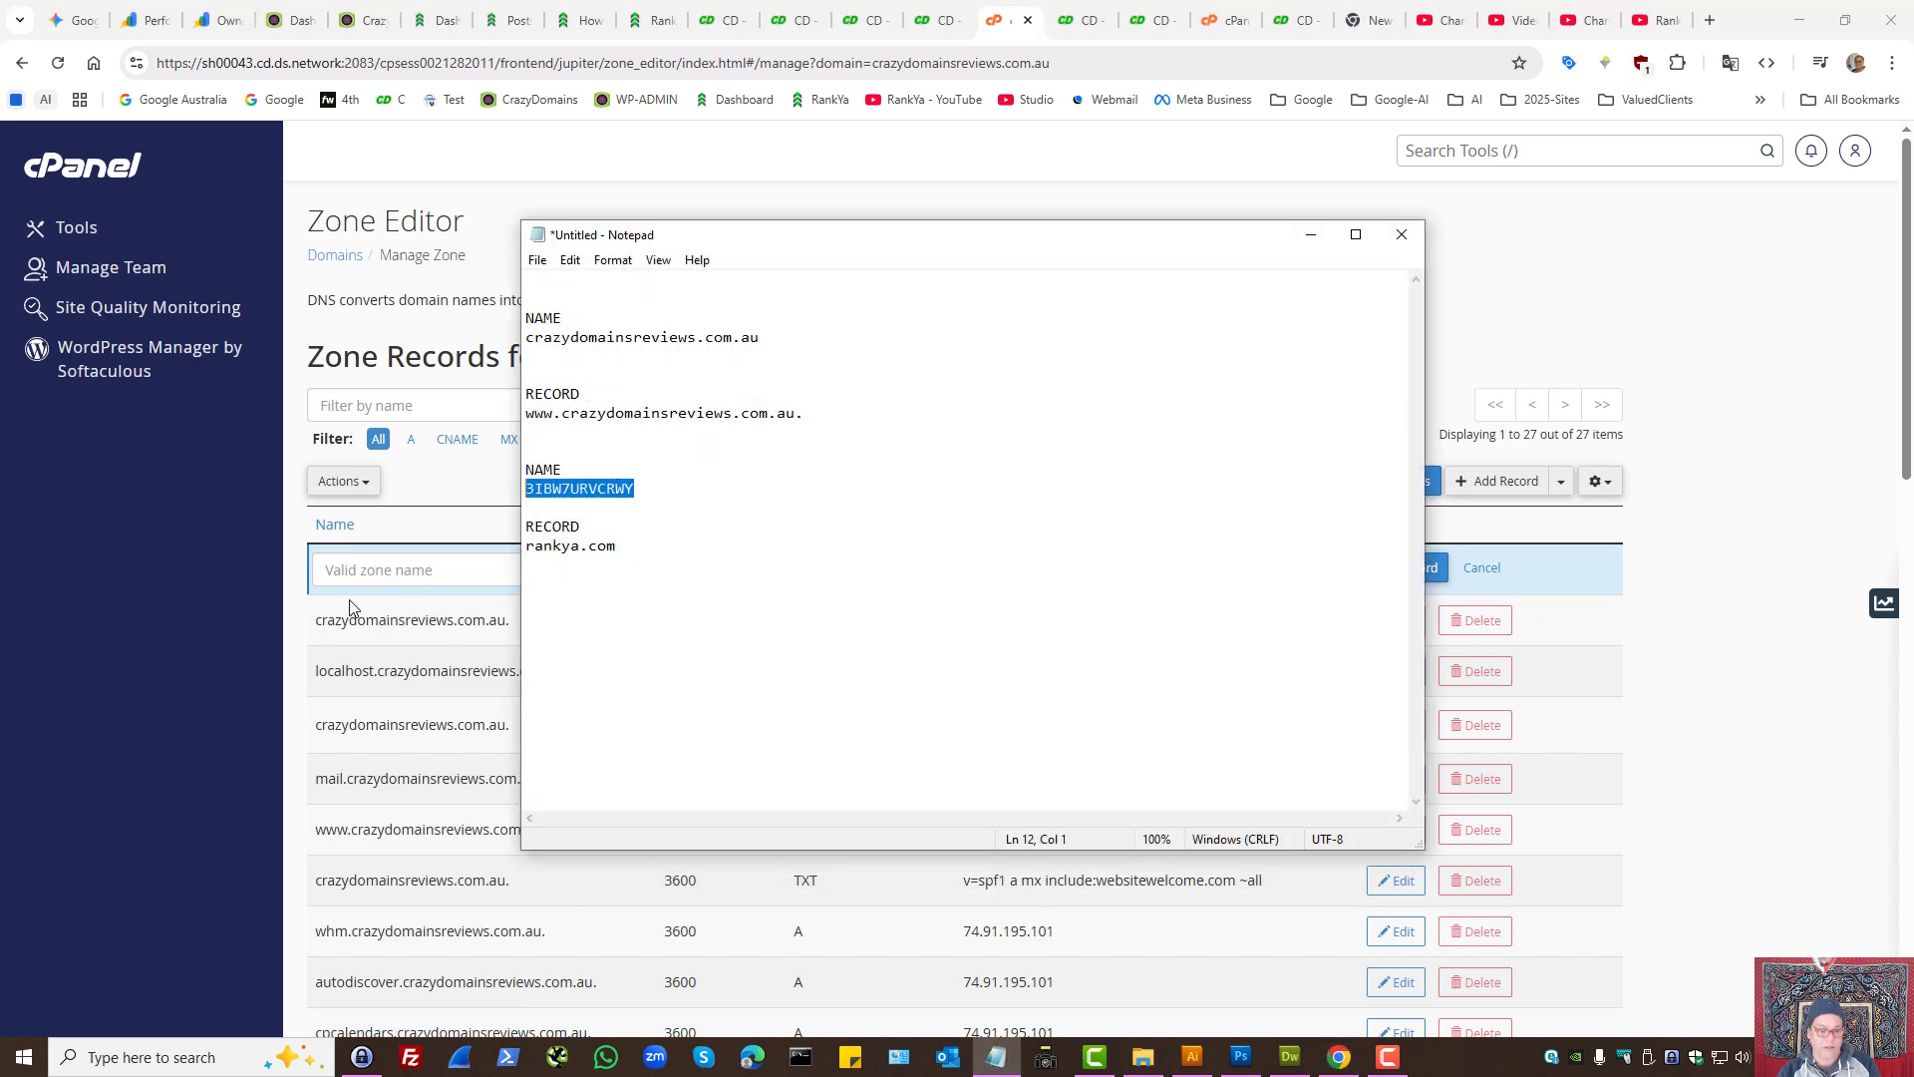
click(359, 564)
key(ctrl+v)
Step: Point the new CNAME record to rankya.com using the RECORD value from Notepad, leave its TTL at 3600, and save it
click(996, 1056)
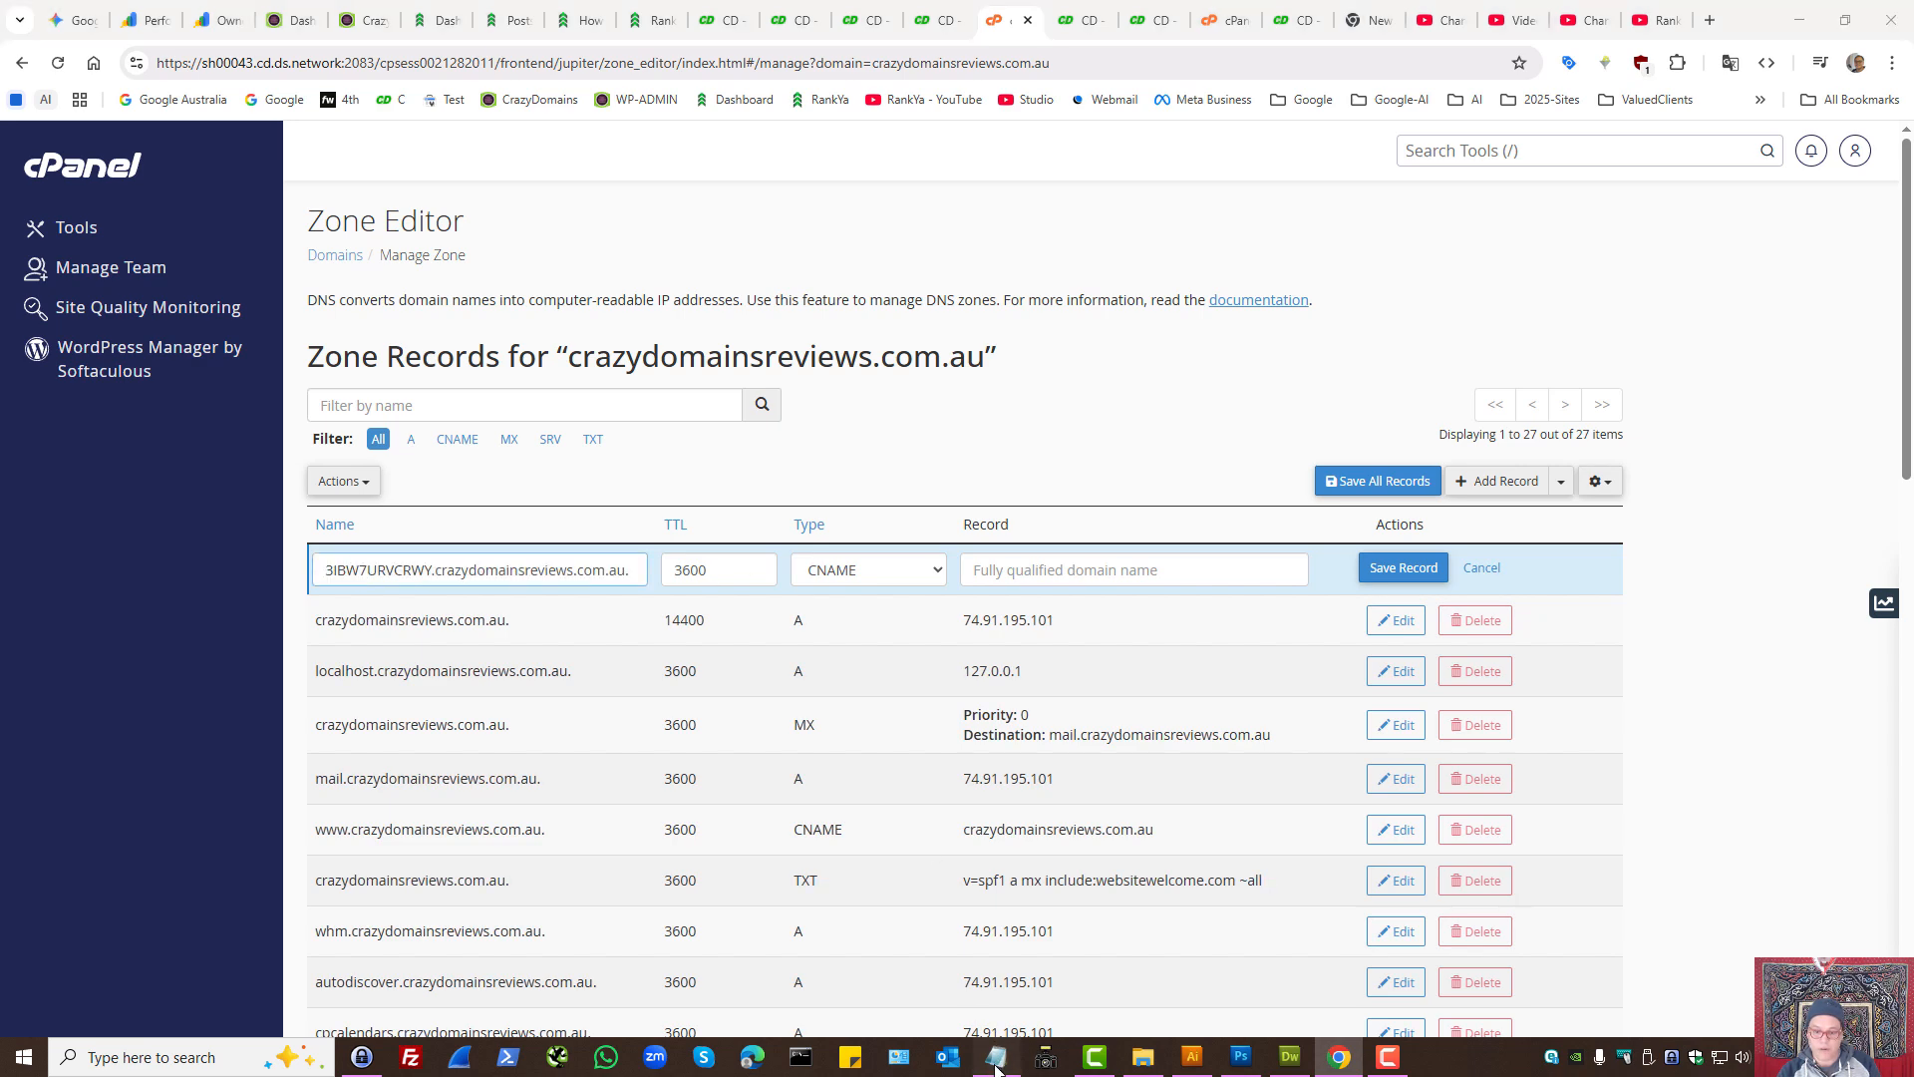
drag(618, 546, 516, 538)
key(ctrl+c)
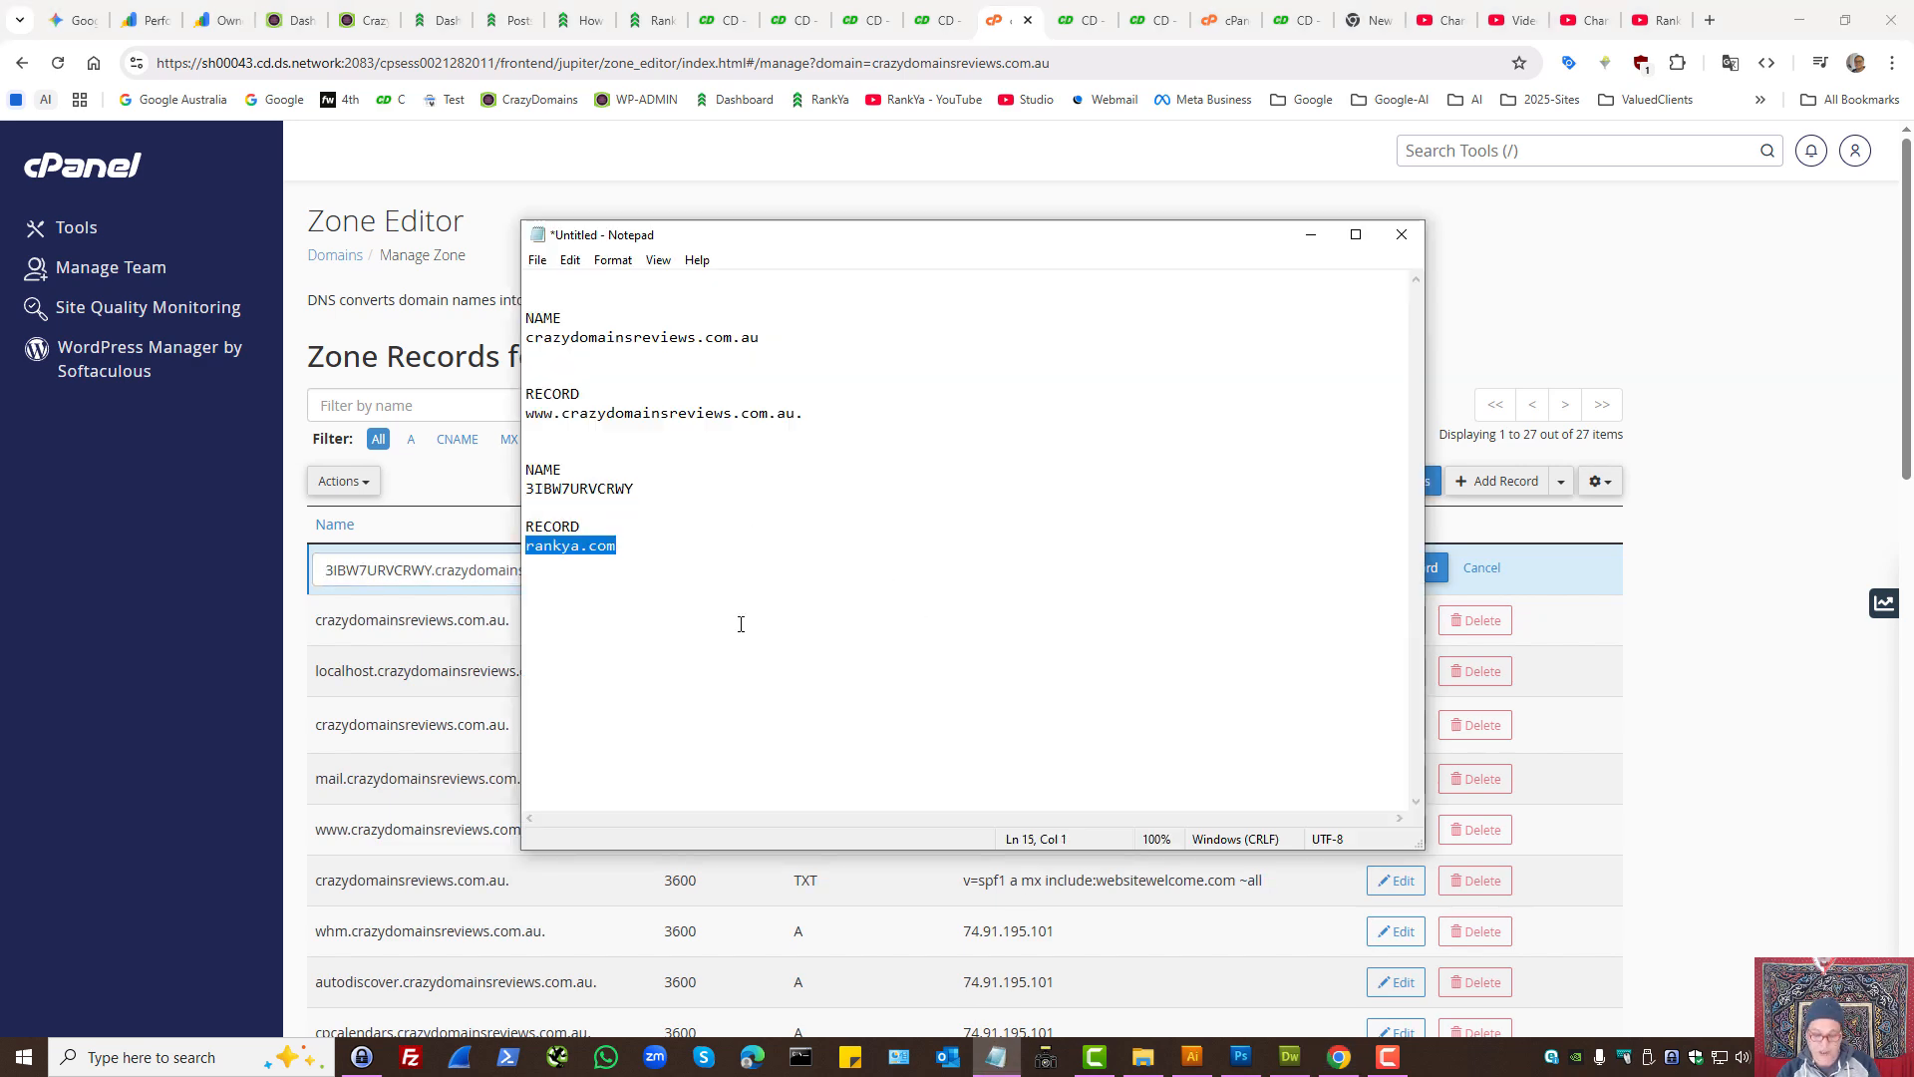
click(1311, 234)
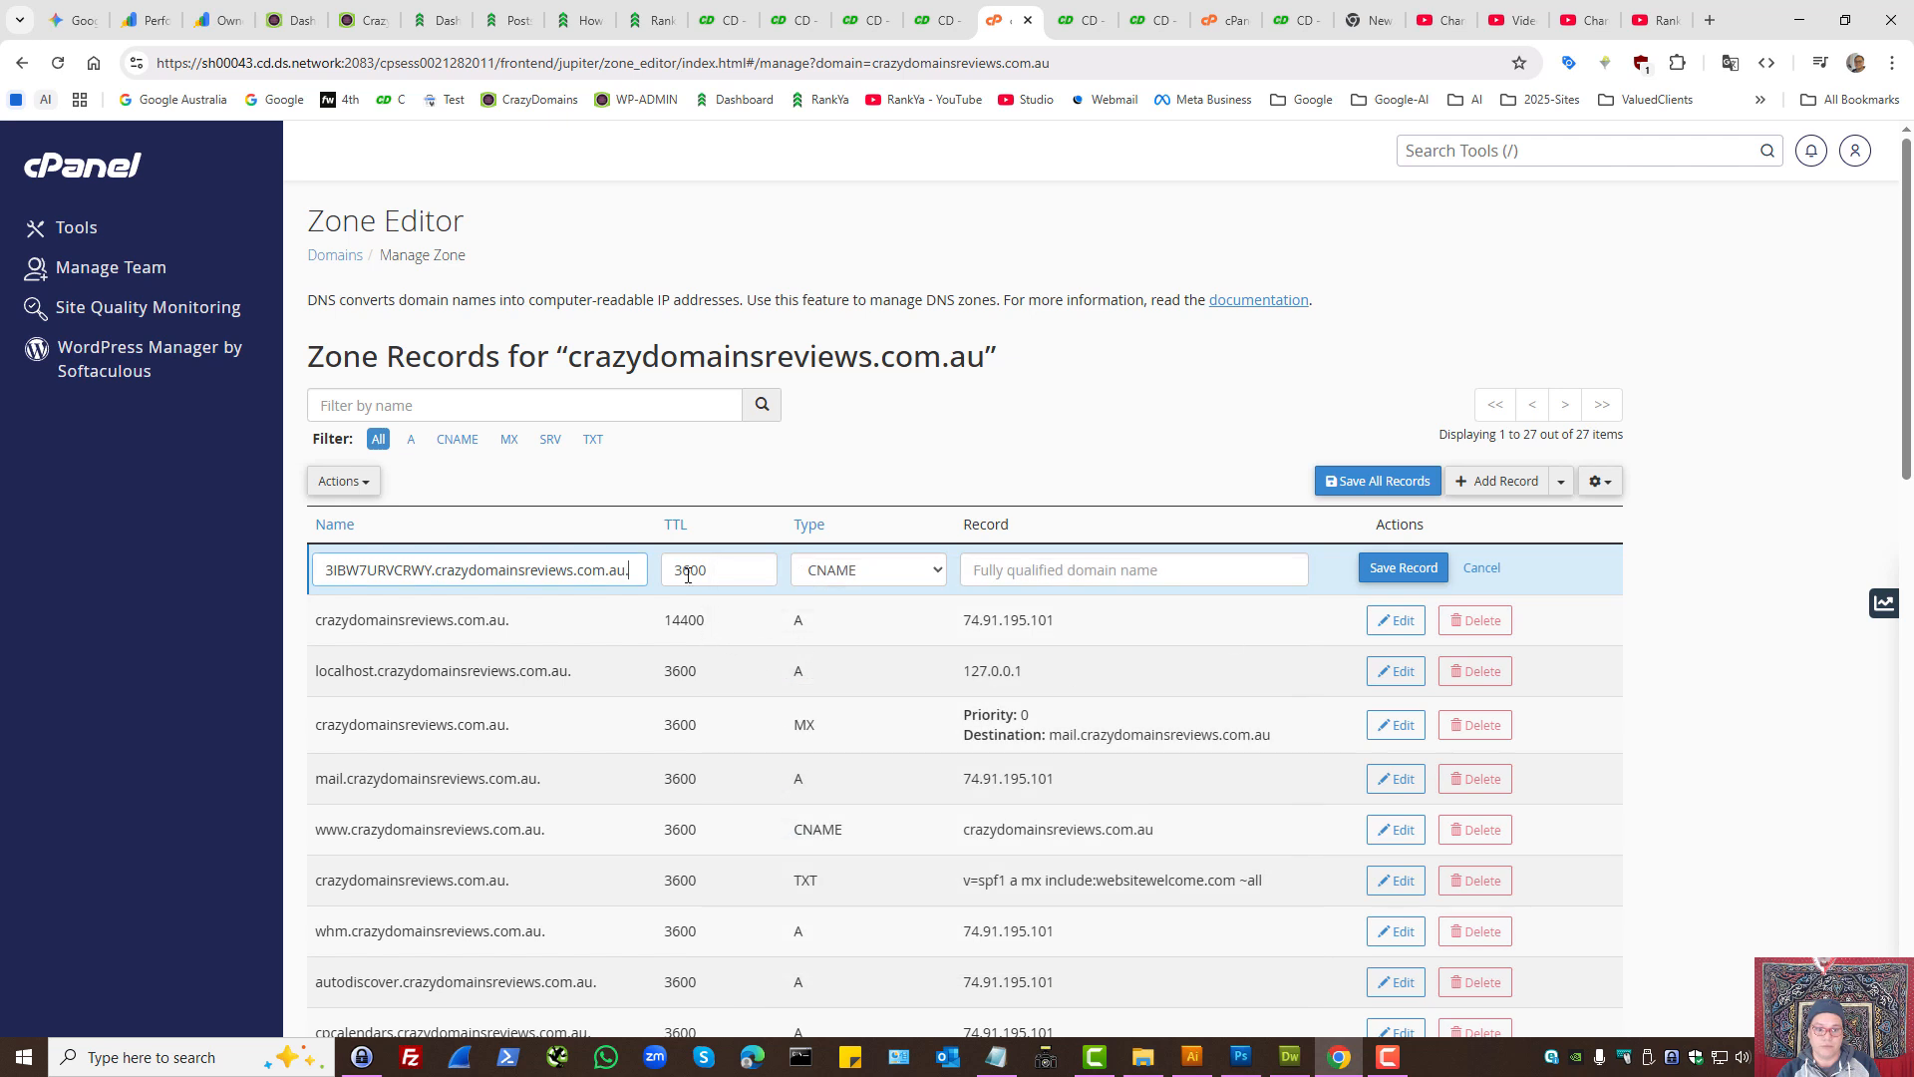
drag(706, 563, 663, 564)
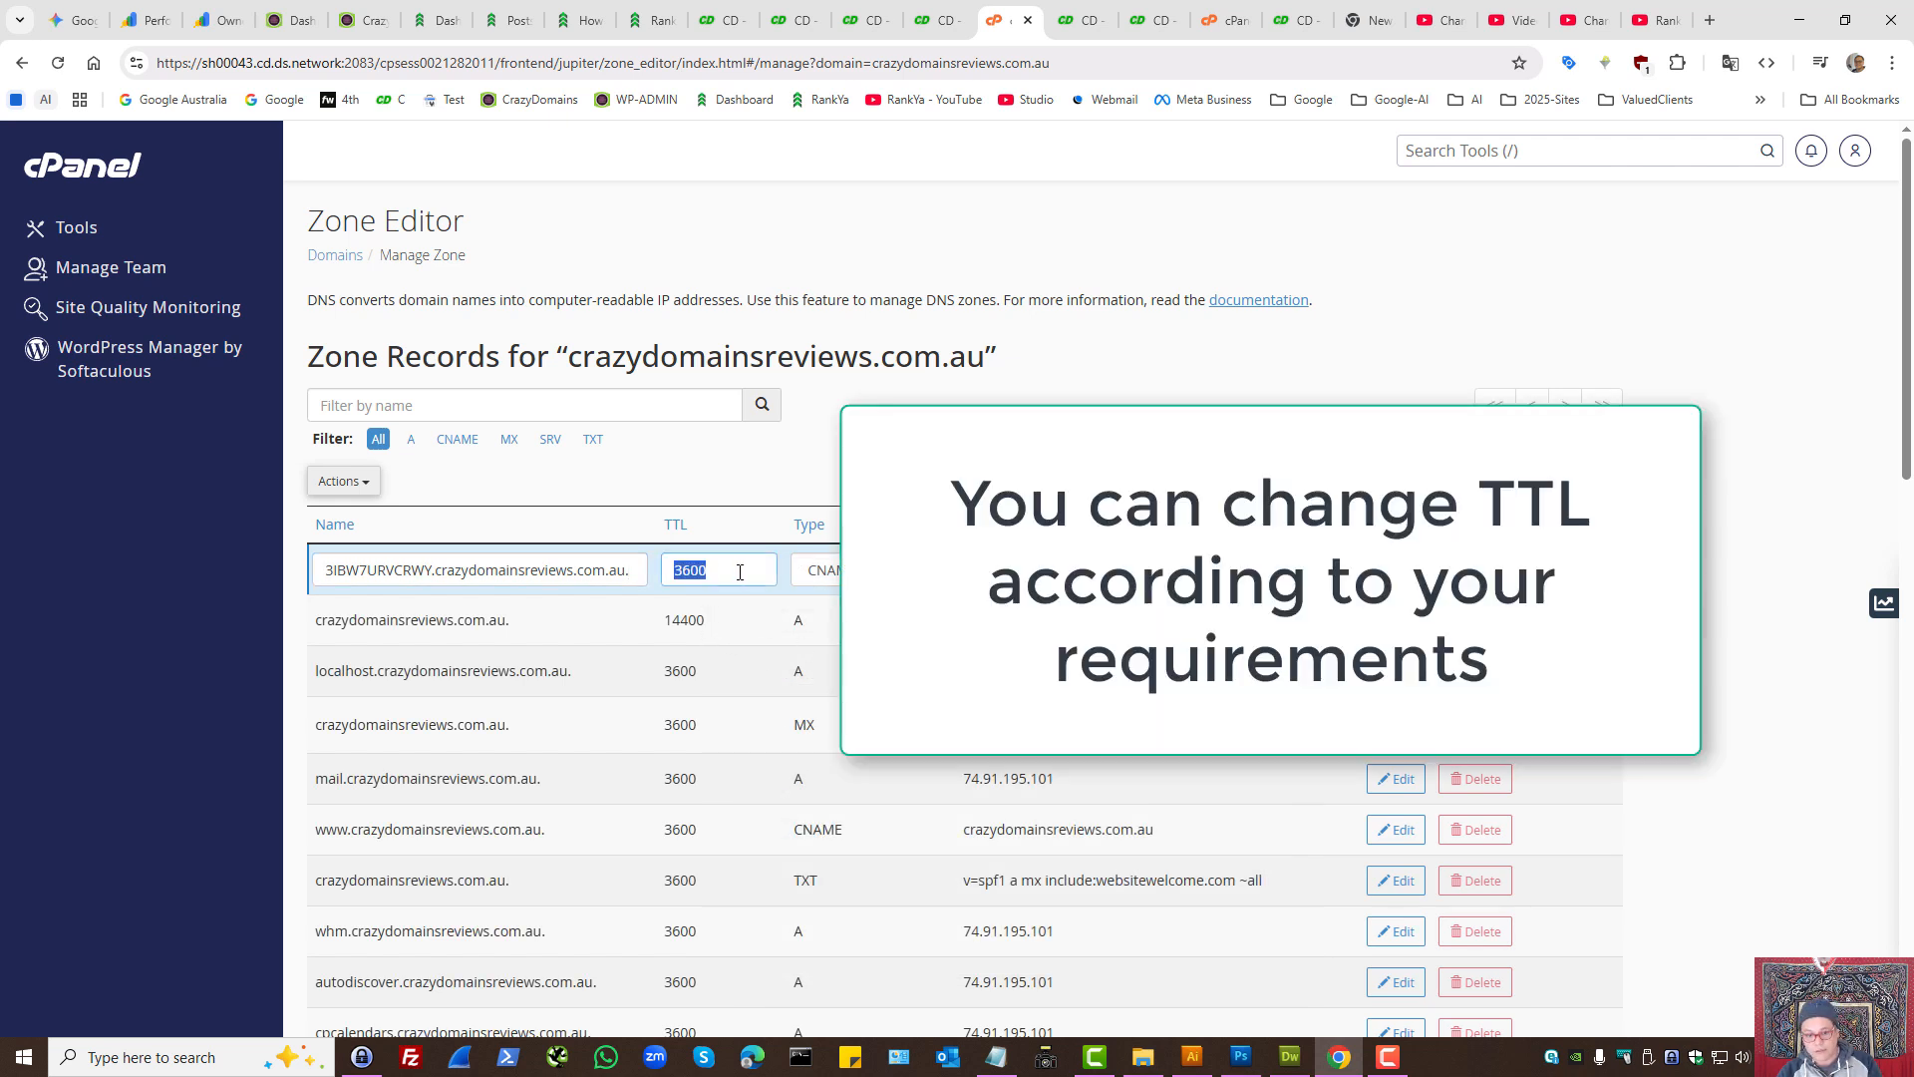
click(740, 571)
double_click(682, 570)
click(730, 570)
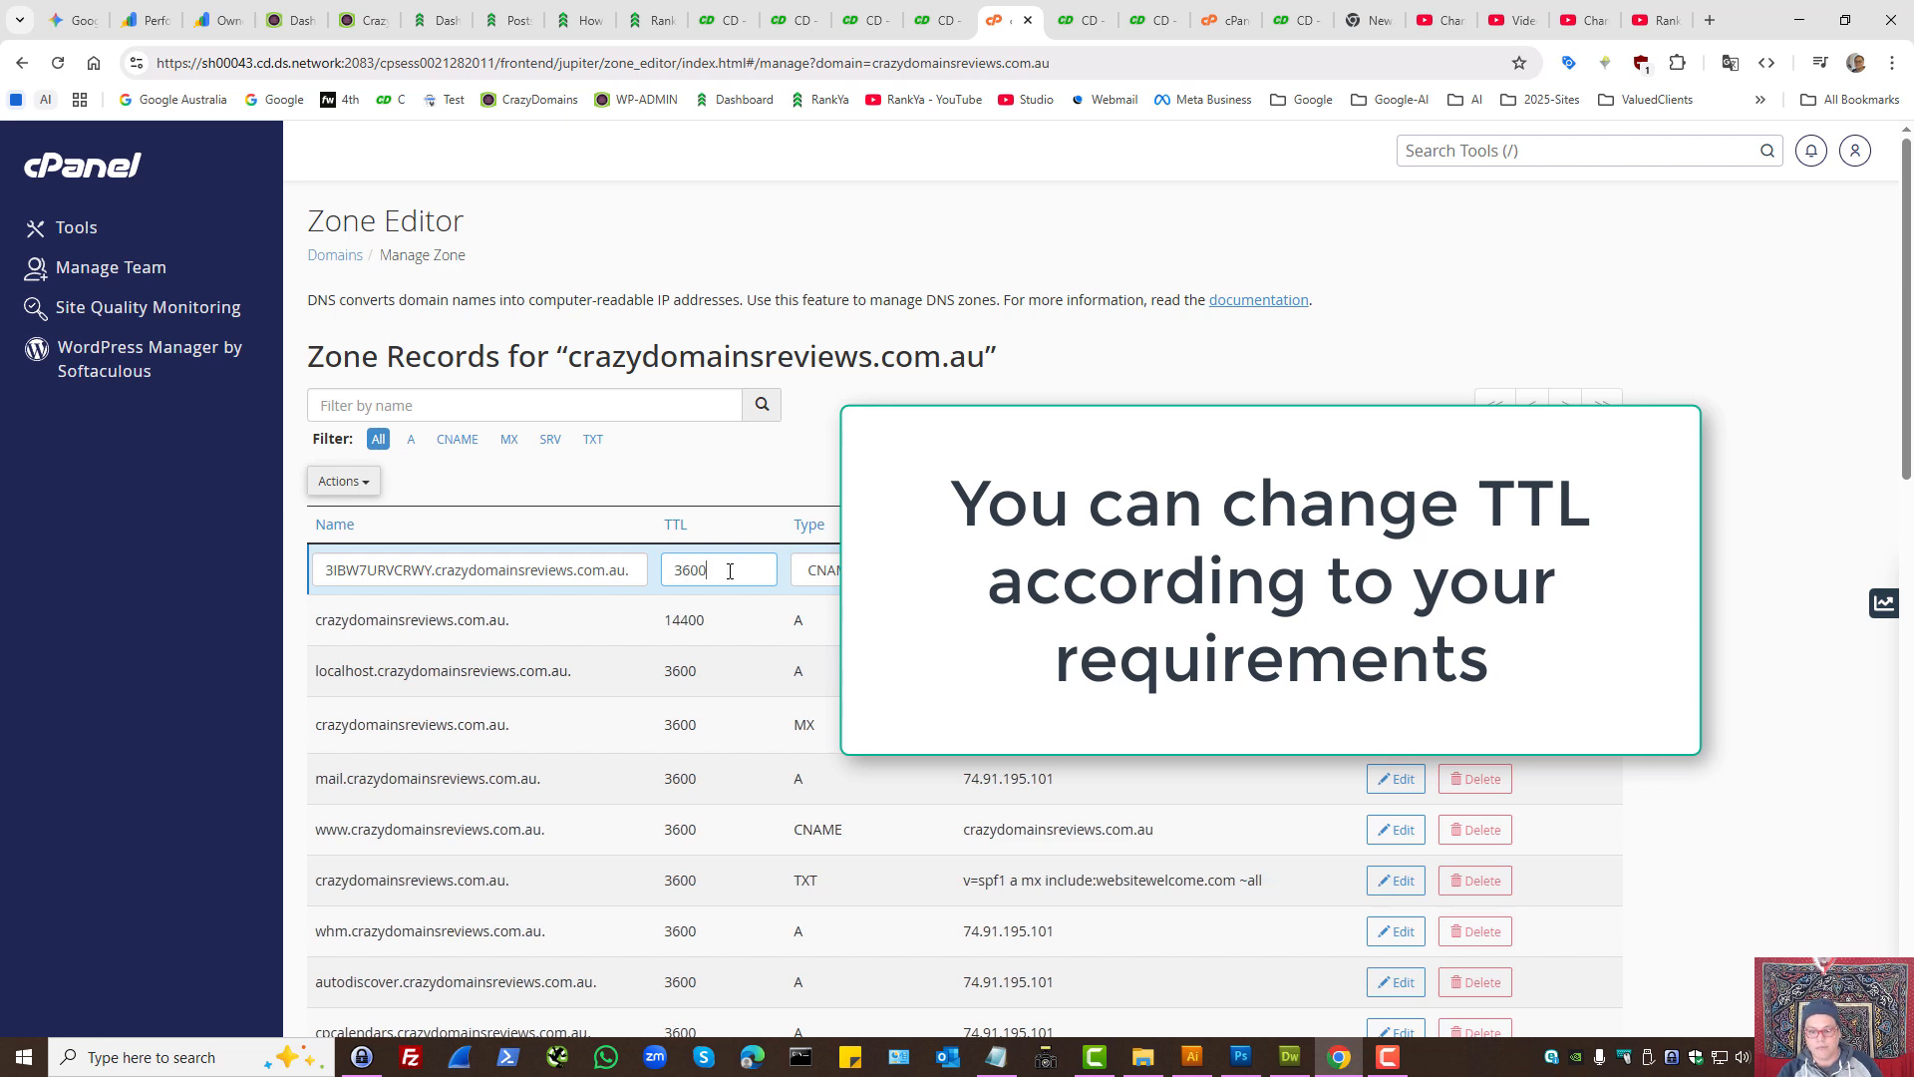
click(1026, 568)
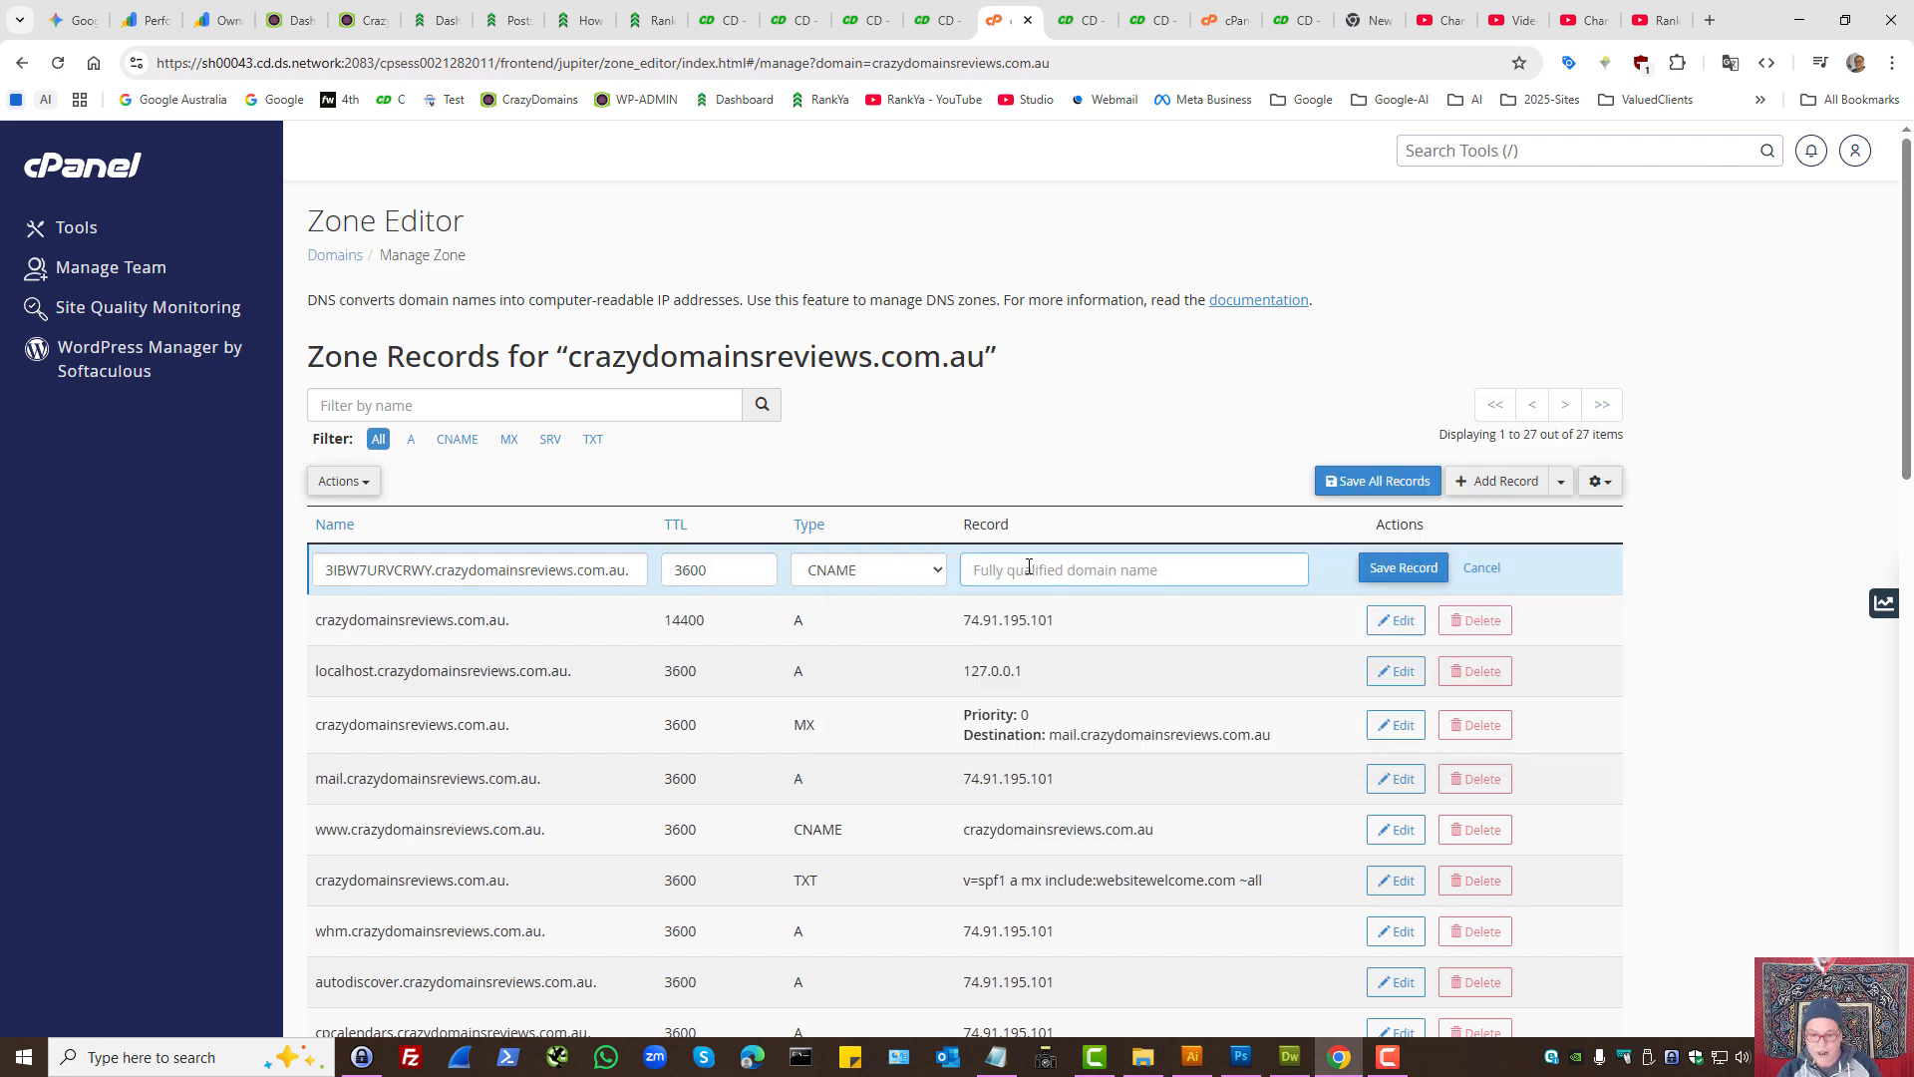
key(ctrl+v)
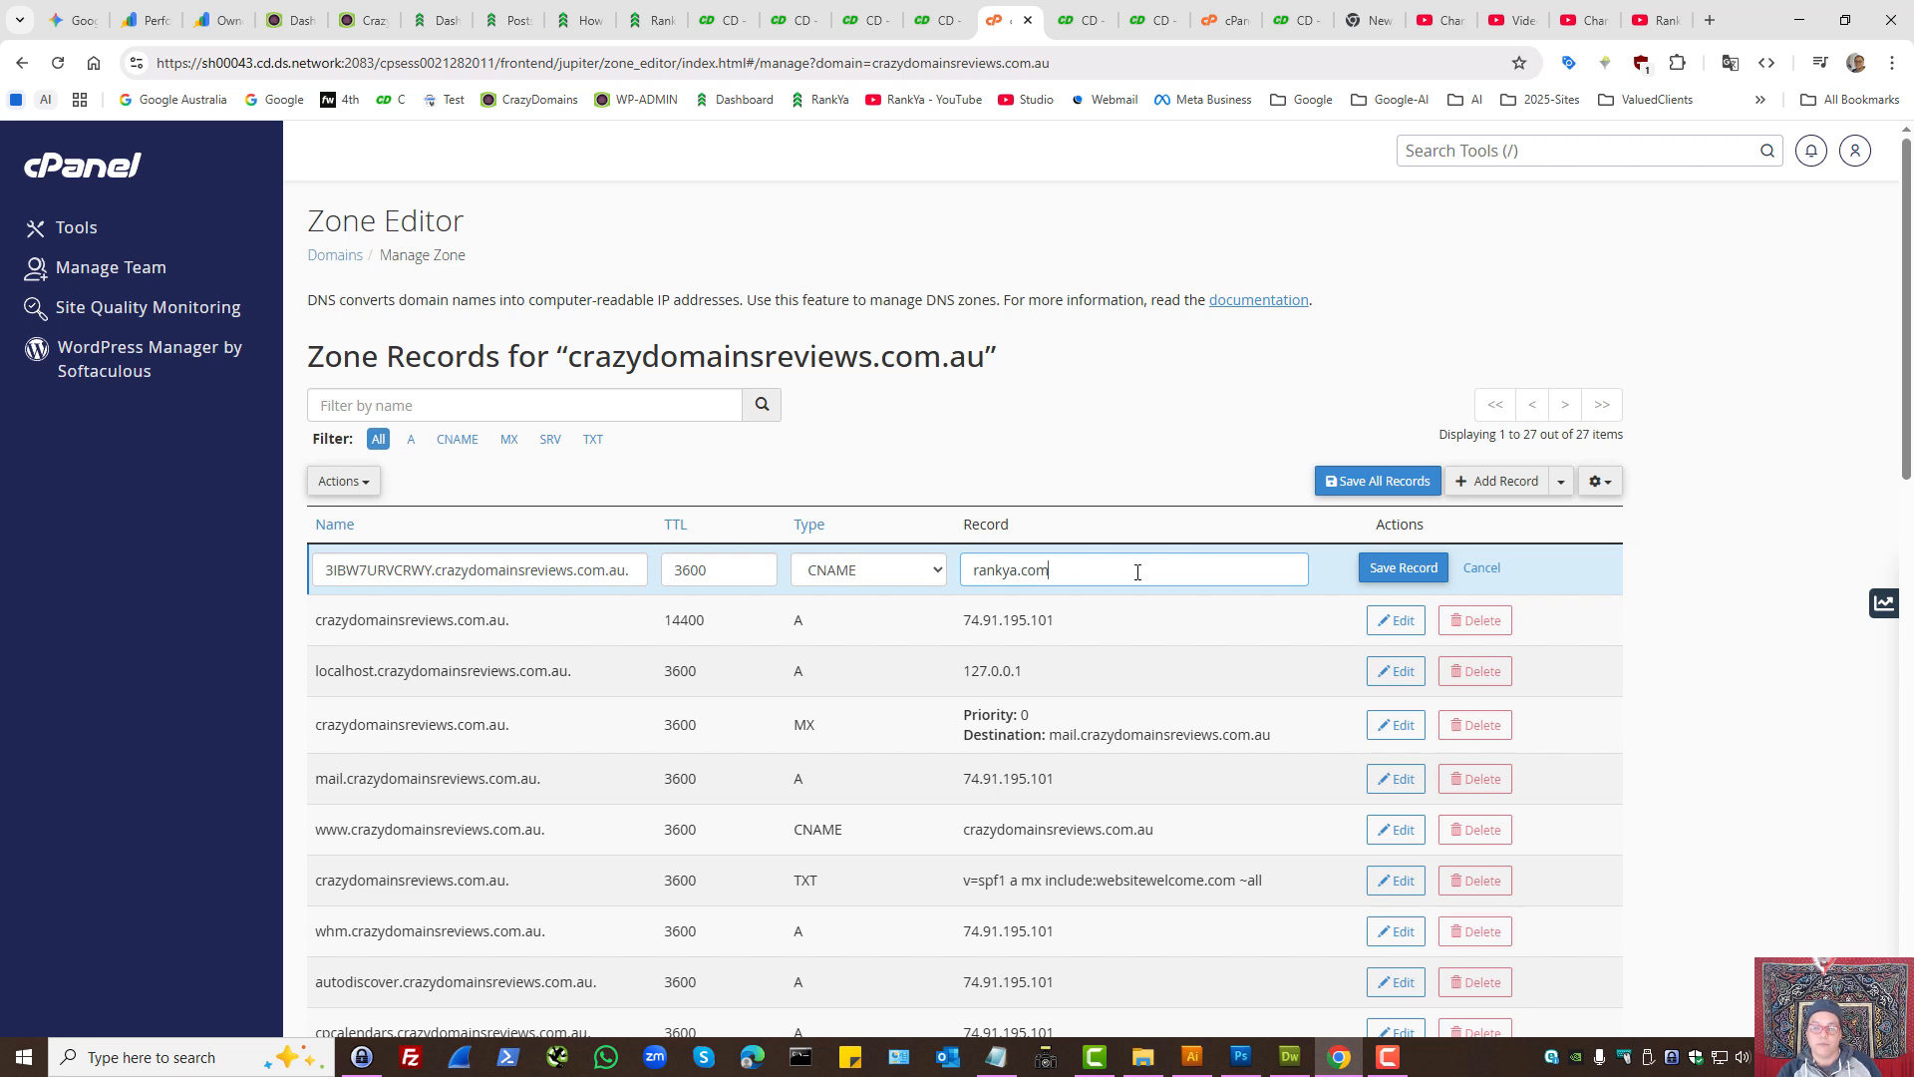
click(1406, 576)
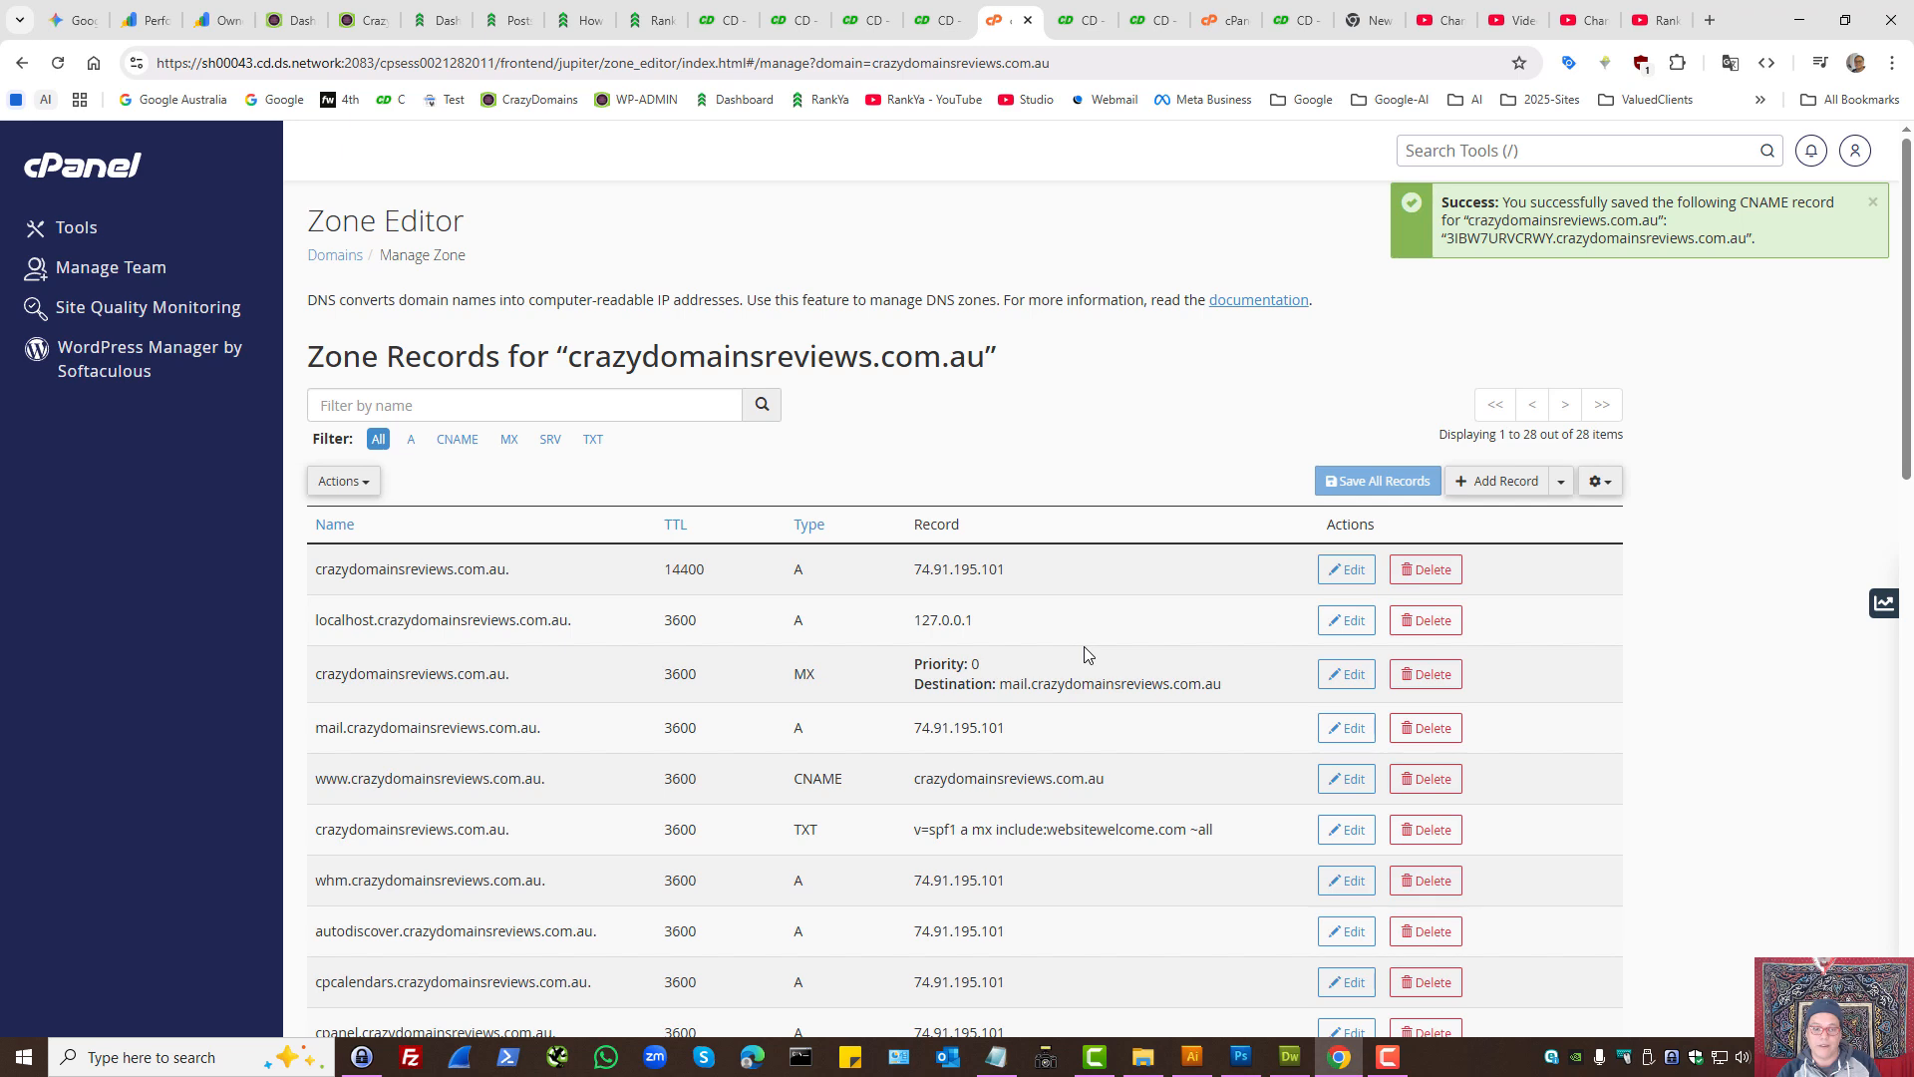
Step: Open the rankya.com CNAME record at the end of the zone list for editing, cancel, and delete the record
scroll(1085, 648, down, 7)
scroll(1087, 655, down, 8)
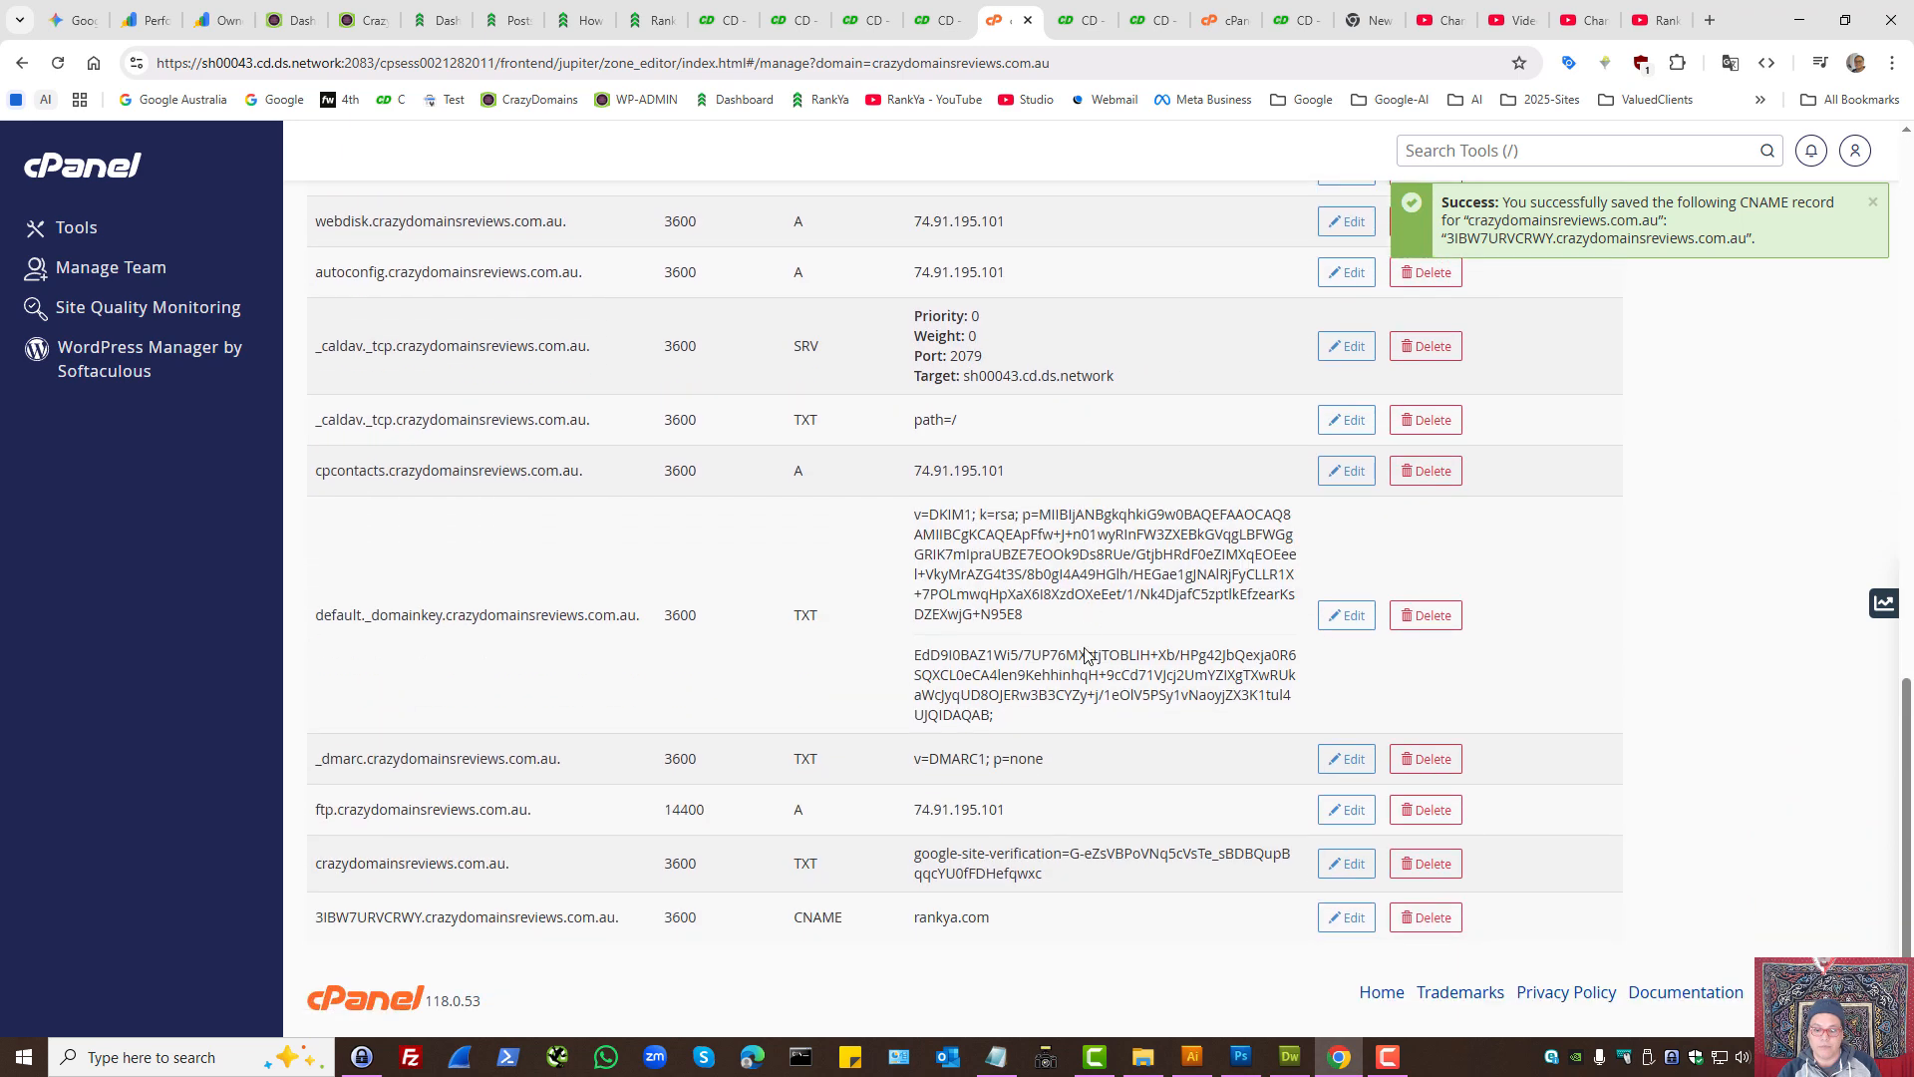
click(1343, 927)
click(1475, 933)
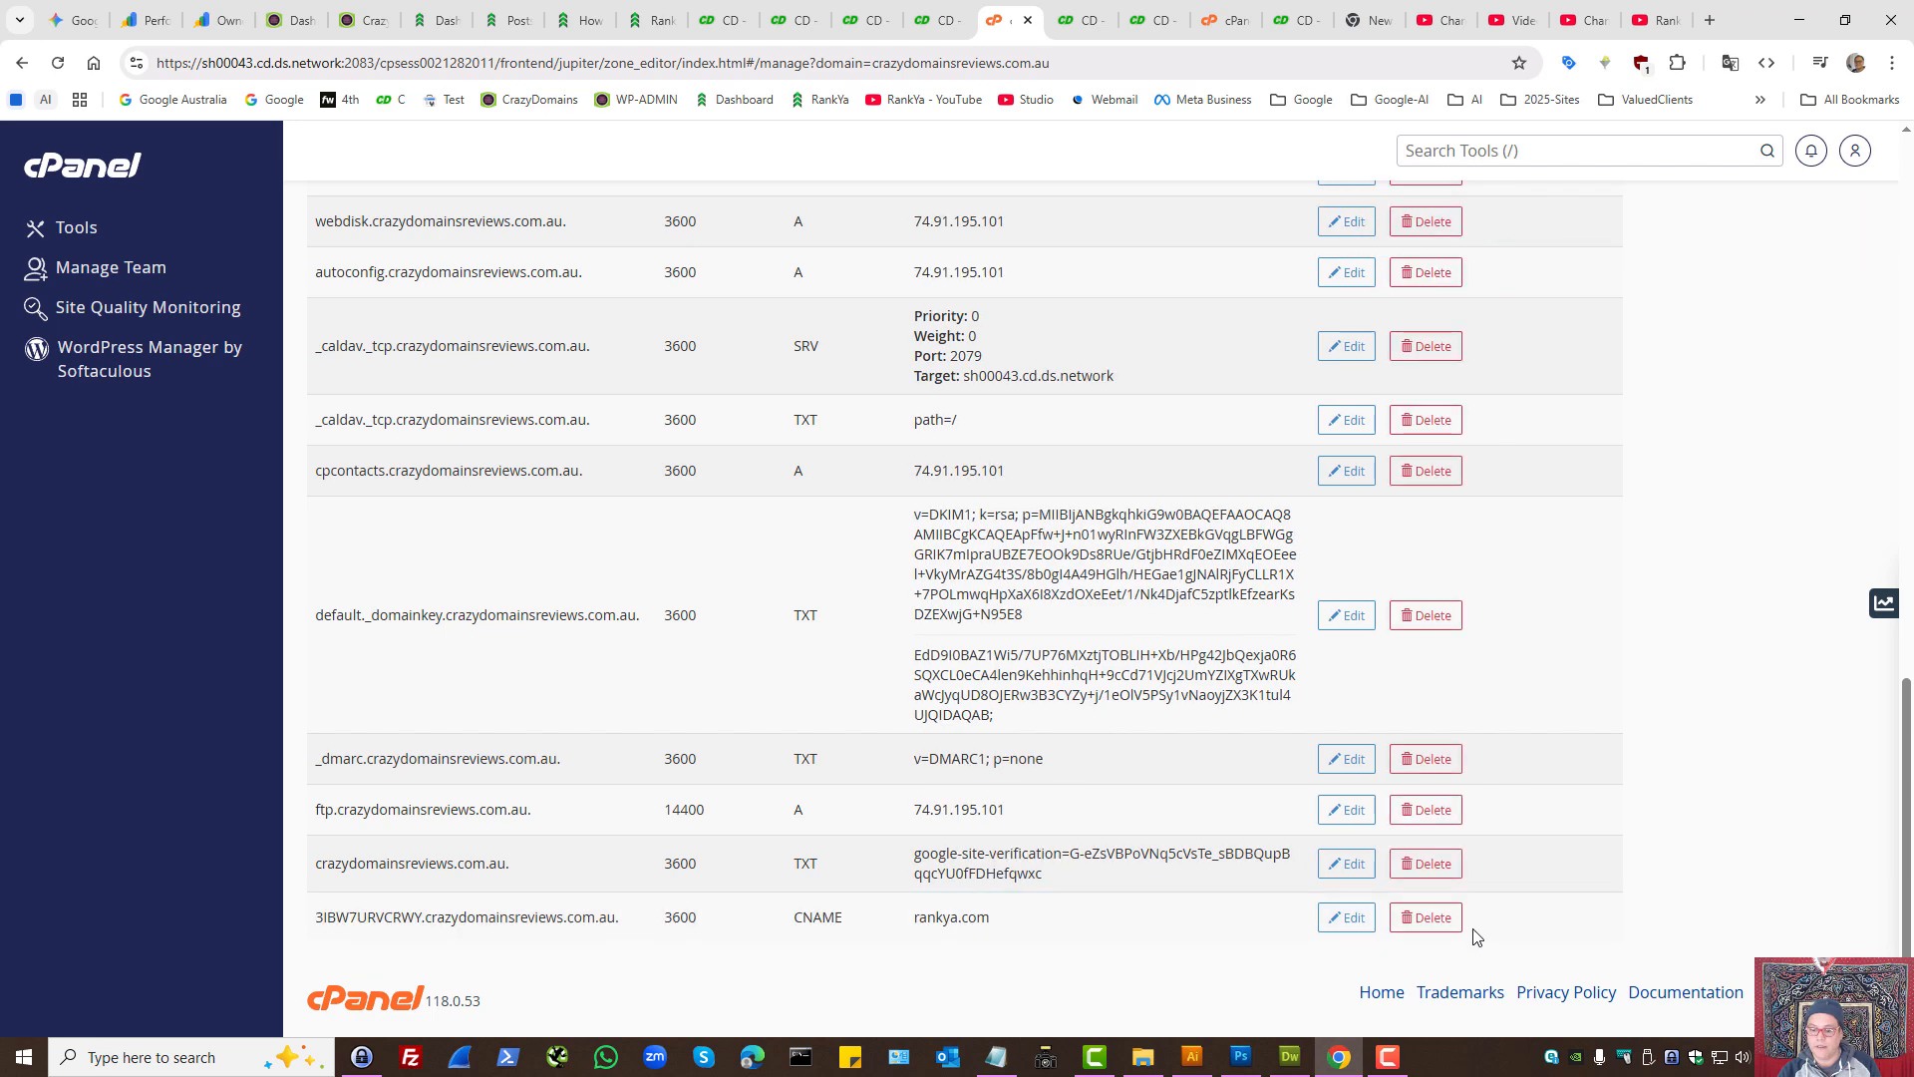
click(1424, 918)
click(1076, 311)
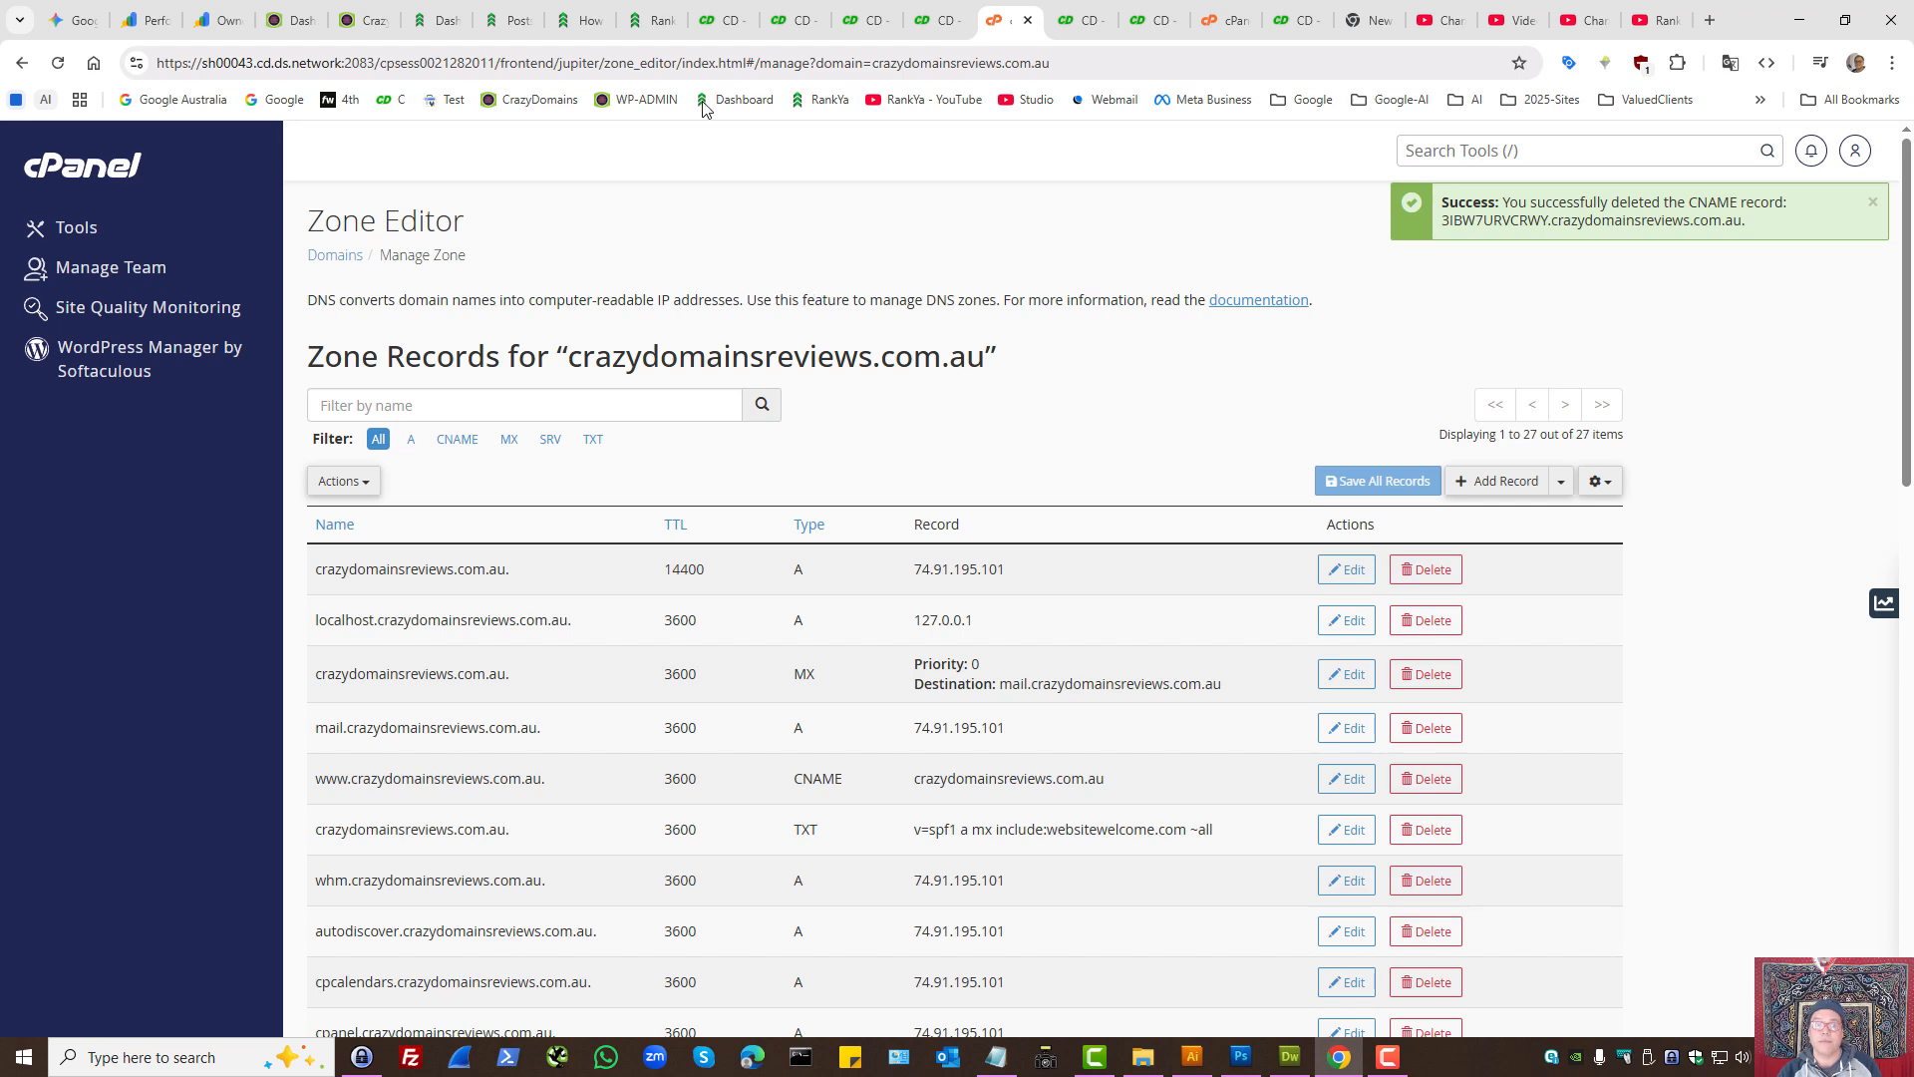
click(711, 18)
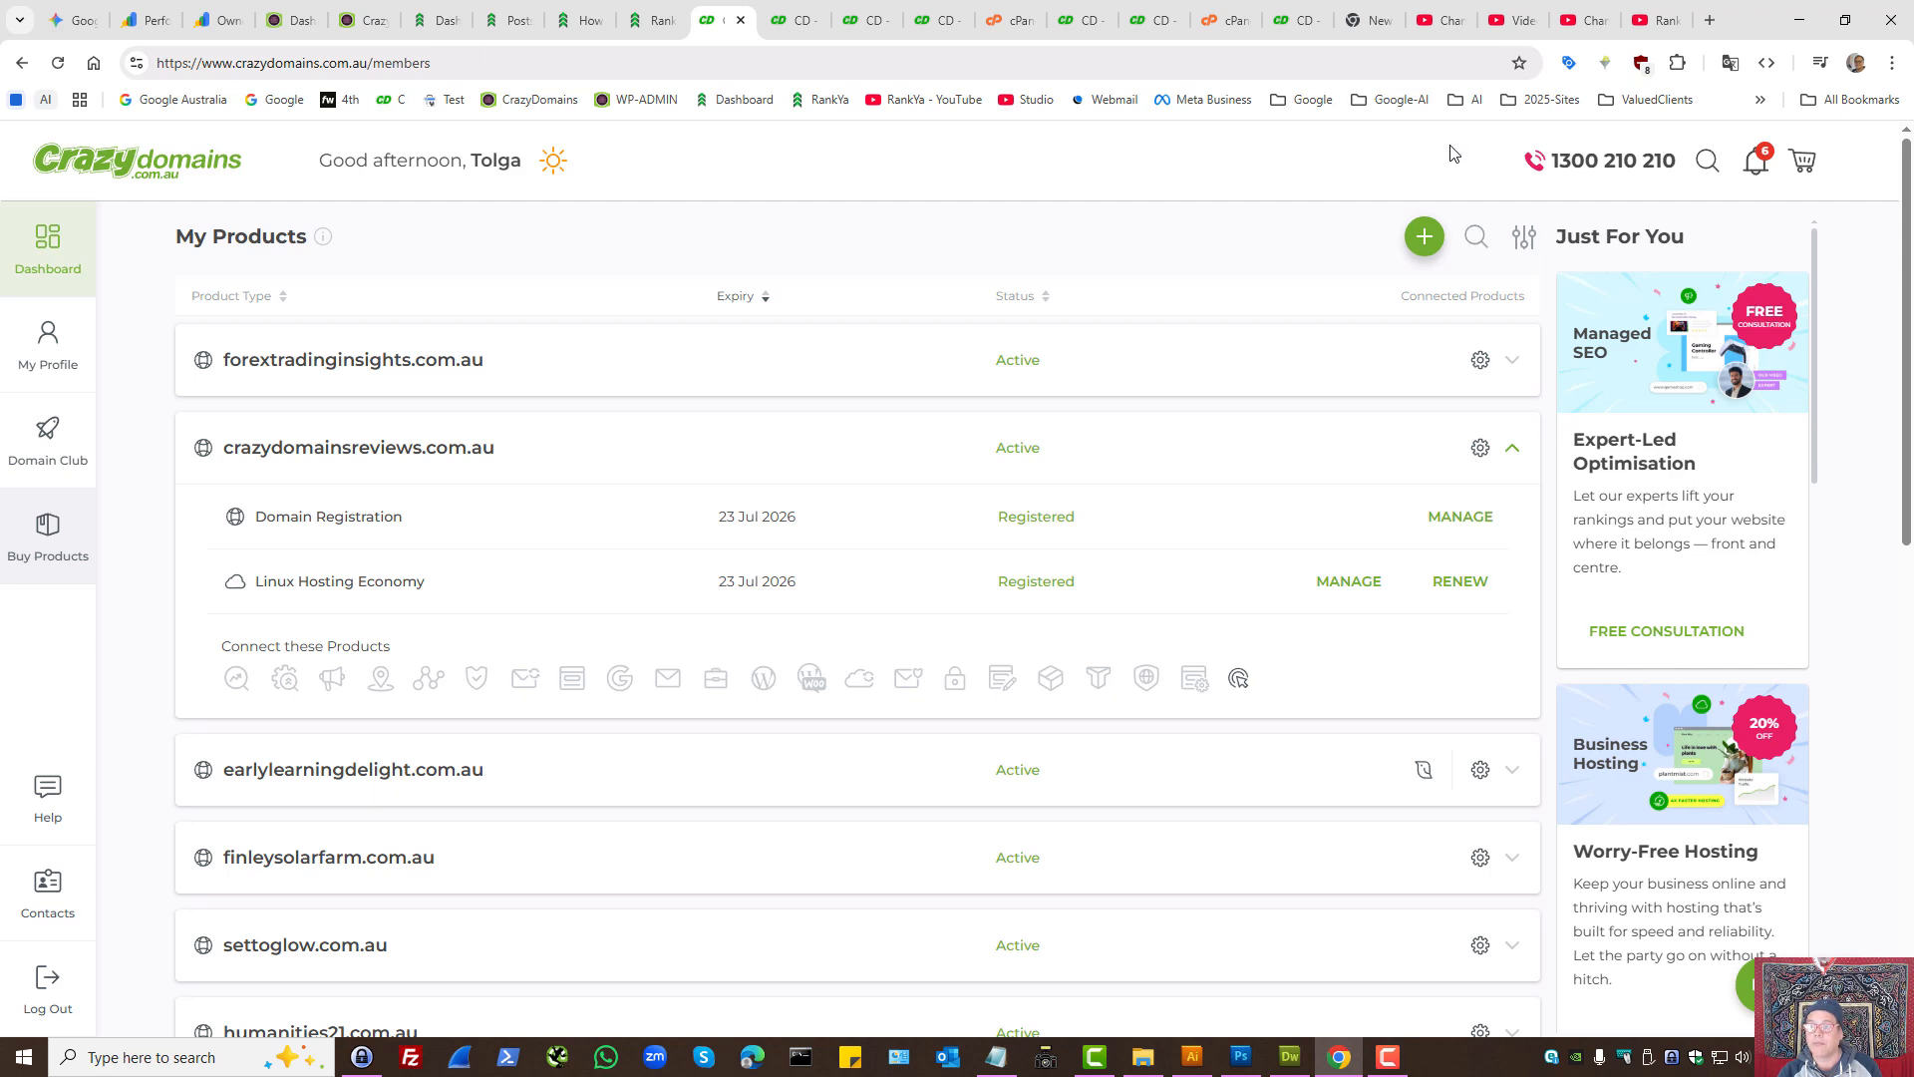
click(1671, 12)
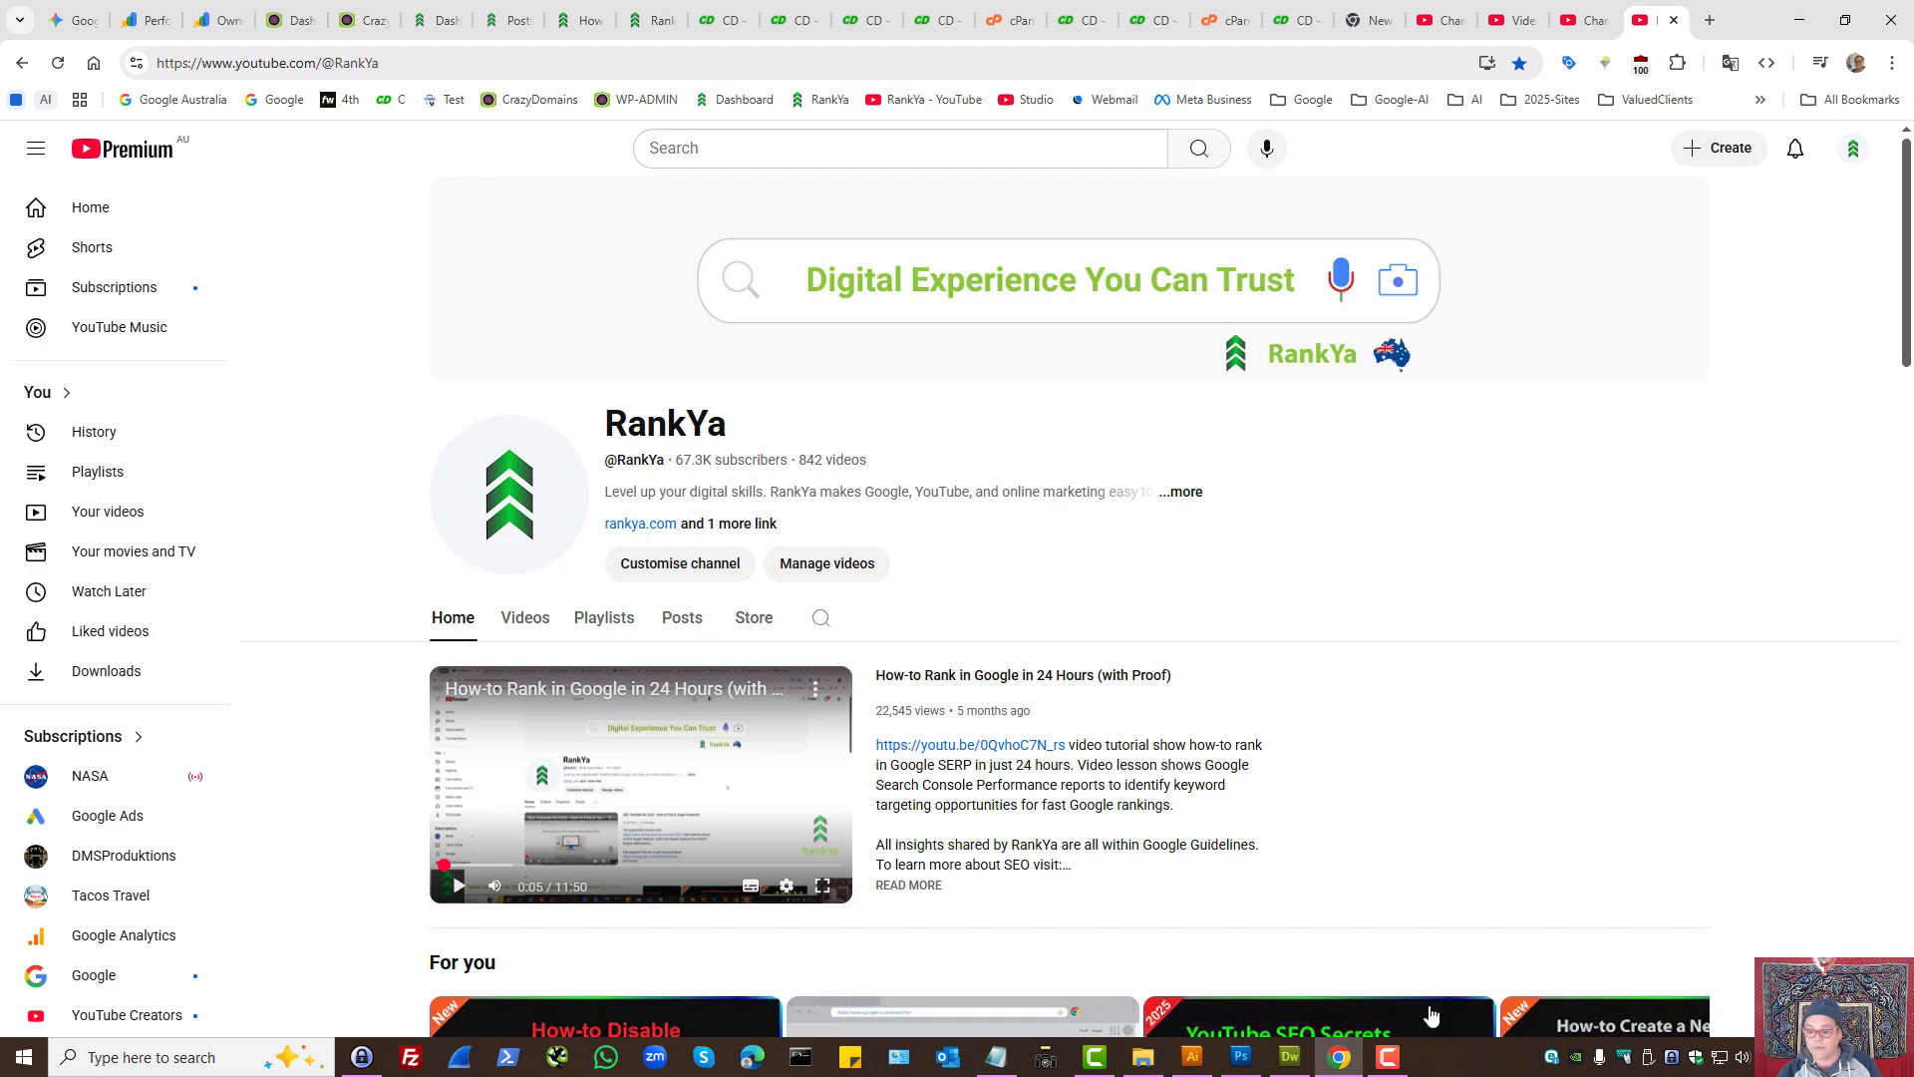
mouse_move(1394, 1070)
click(583, 20)
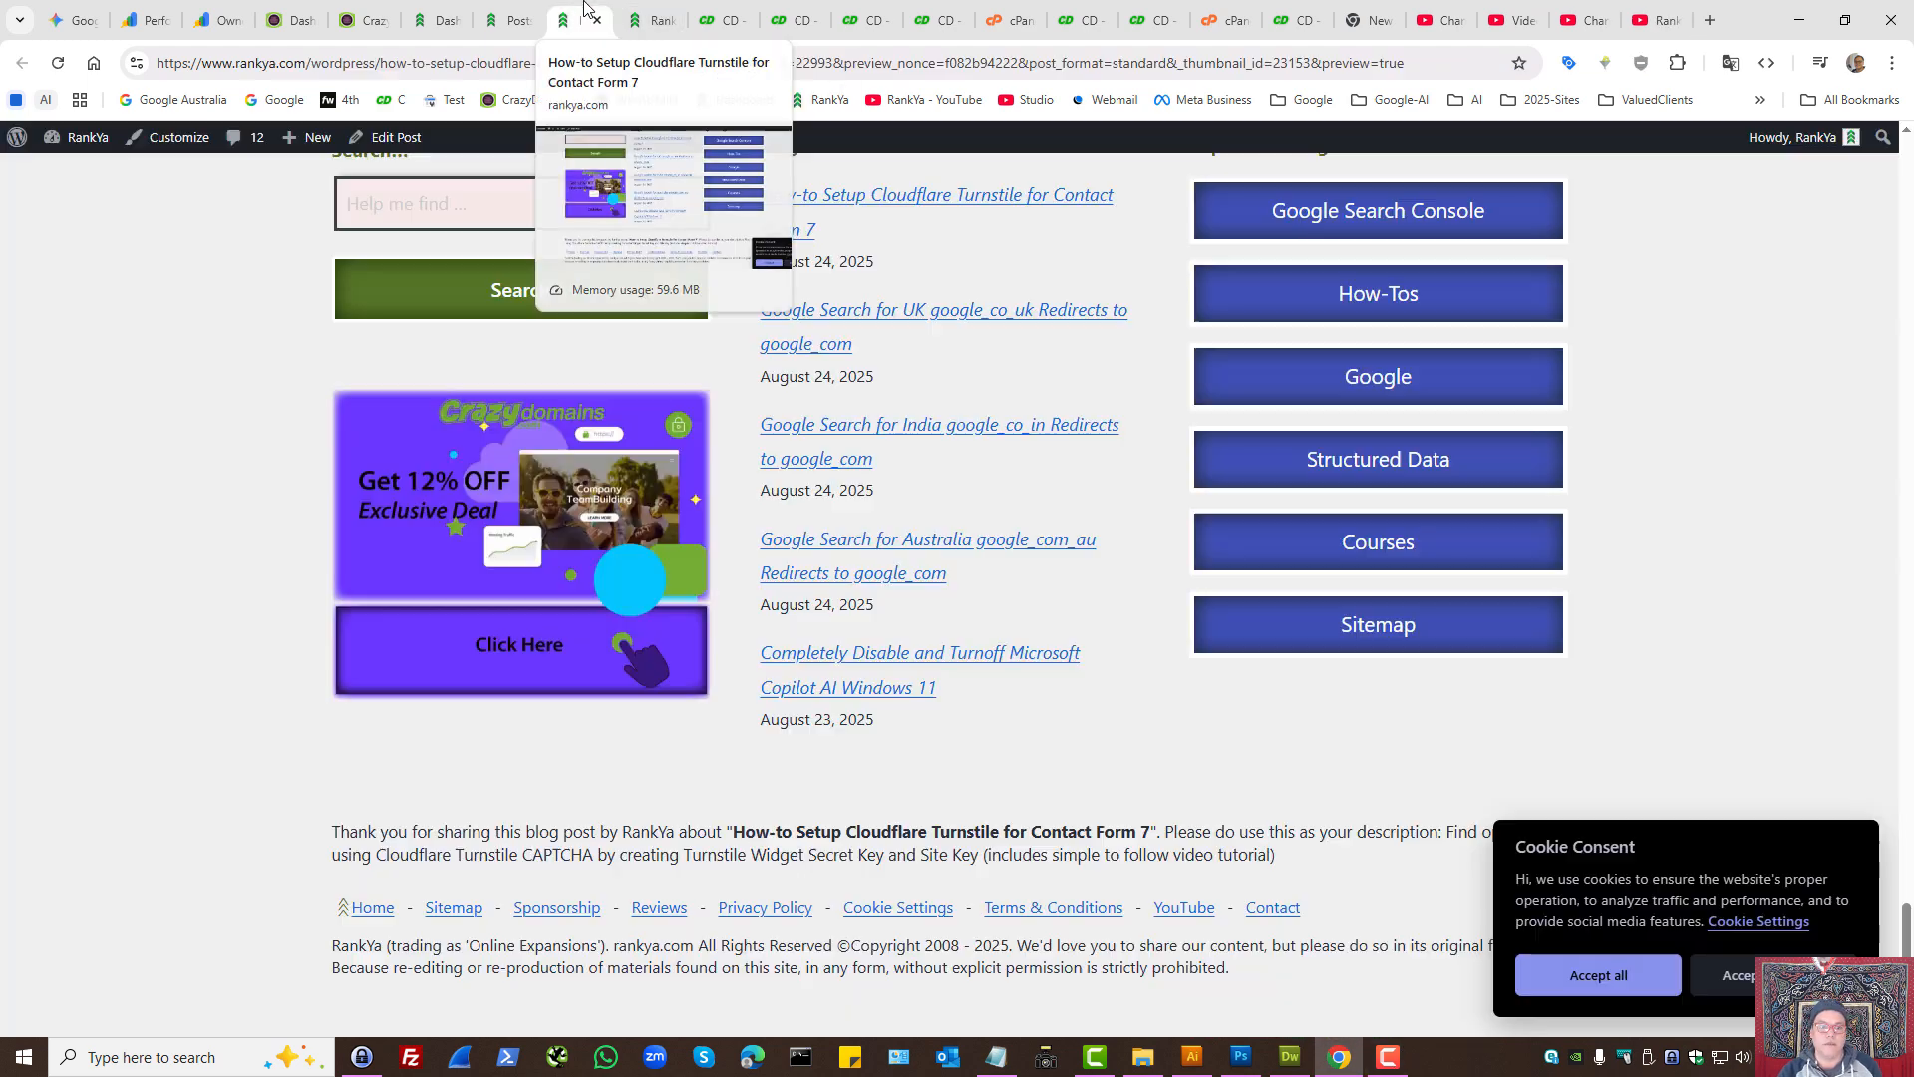